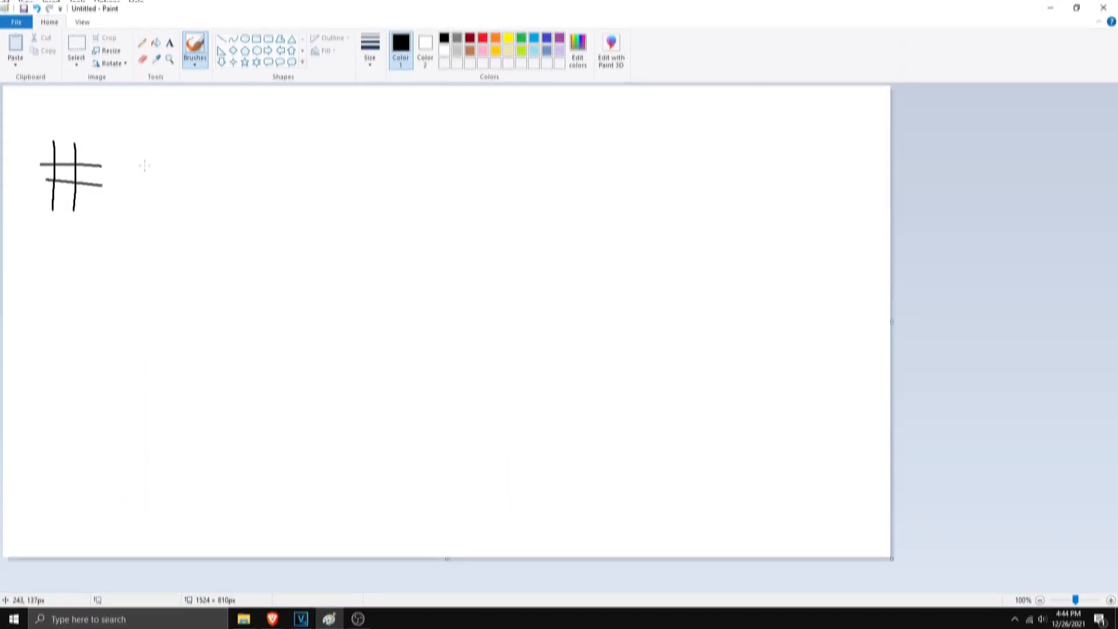
# - Handwrite "DISCORD-EDITS" after the hash sign and a "RULES:" heading with a three-entry numbered list below it
pyautogui.moveTo(135, 158); pyautogui.dragTo(141, 198)
pyautogui.moveTo(197, 166); pyautogui.dragTo(199, 200)
pyautogui.moveTo(217, 167); pyautogui.dragTo(241, 193)
pyautogui.moveTo(287, 163); pyautogui.dragTo(298, 190)
pyautogui.moveTo(330, 169)
pyautogui.mouseDown()
pyautogui.moveTo(316, 178)
pyautogui.moveTo(322, 166)
pyautogui.mouseUp()
pyautogui.moveTo(361, 167); pyautogui.dragTo(356, 199)
pyautogui.moveTo(357, 174); pyautogui.dragTo(366, 199)
pyautogui.moveTo(404, 171); pyautogui.dragTo(406, 199)
pyautogui.moveTo(403, 170); pyautogui.dragTo(408, 202)
pyautogui.moveTo(451, 189); pyautogui.dragTo(476, 190)
pyautogui.moveTo(513, 174); pyautogui.dragTo(511, 204)
pyautogui.moveTo(525, 174); pyautogui.dragTo(512, 204)
pyautogui.moveTo(591, 179); pyautogui.dragTo(622, 178)
pyautogui.moveTo(654, 178); pyautogui.dragTo(656, 205)
pyautogui.moveTo(622, 203); pyautogui.dragTo(657, 206)
pyautogui.moveTo(97, 309); pyautogui.dragTo(94, 344)
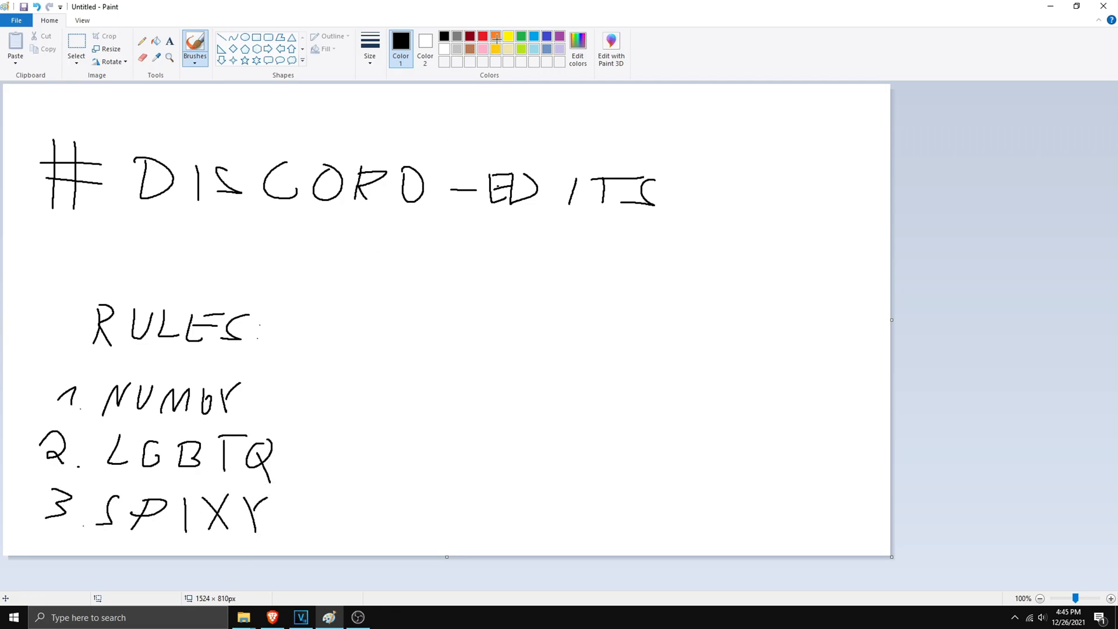
pyautogui.moveTo(256, 303); pyautogui.dragTo(582, 542)
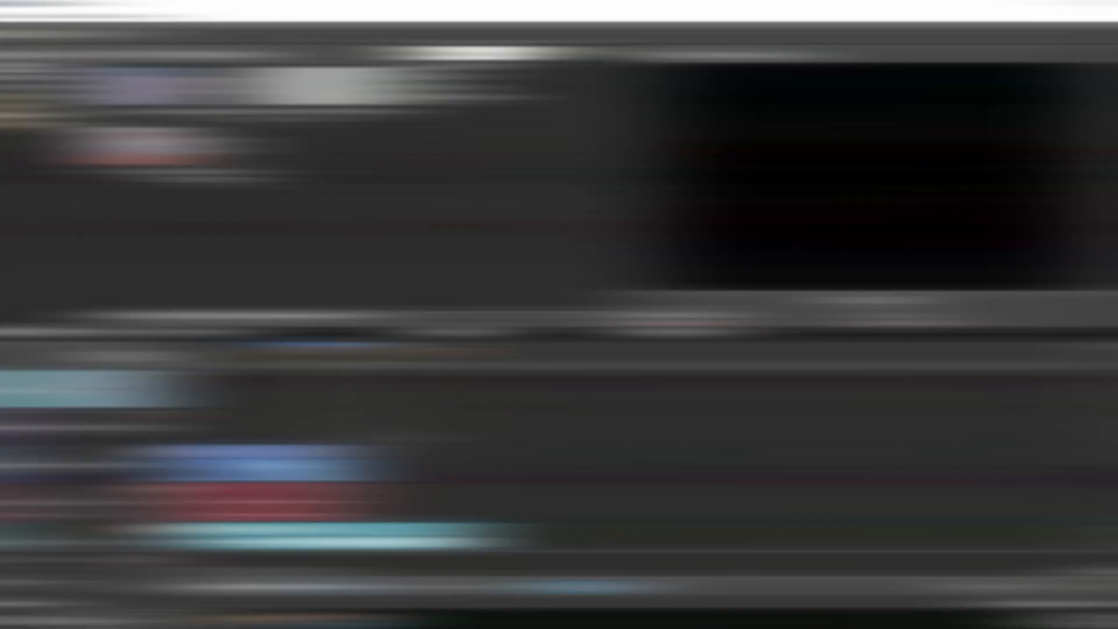
# - Switch to VEGAS Pro and play the timeline from 00:00:02.32 to preview the end of the nice 145 clip
pyautogui.scroll(-1, 1114, 395)
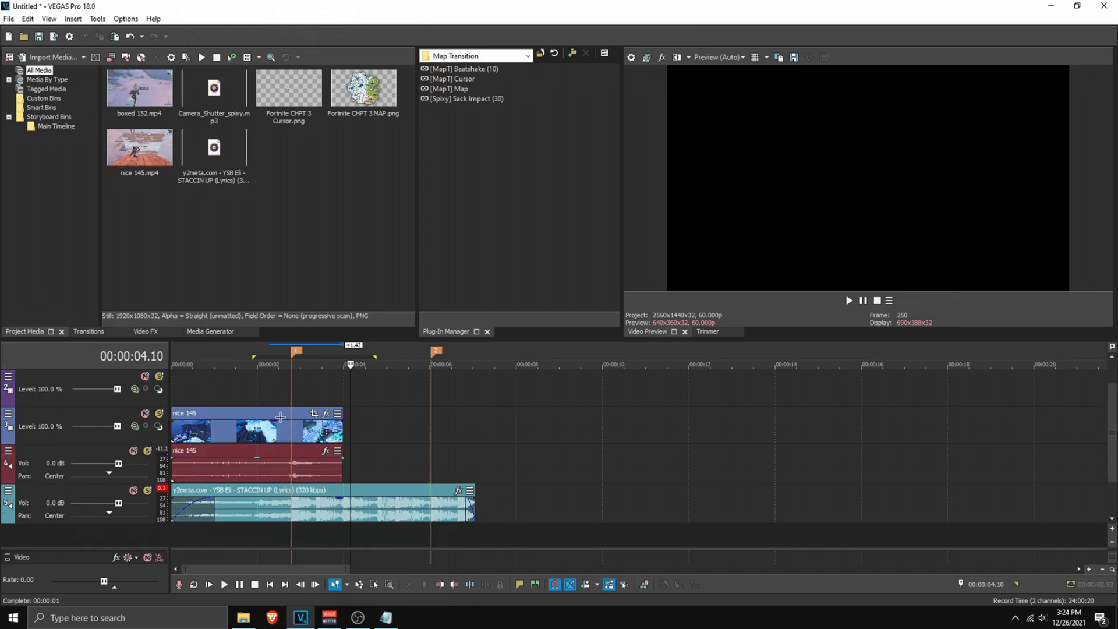
pyautogui.click(281, 383)
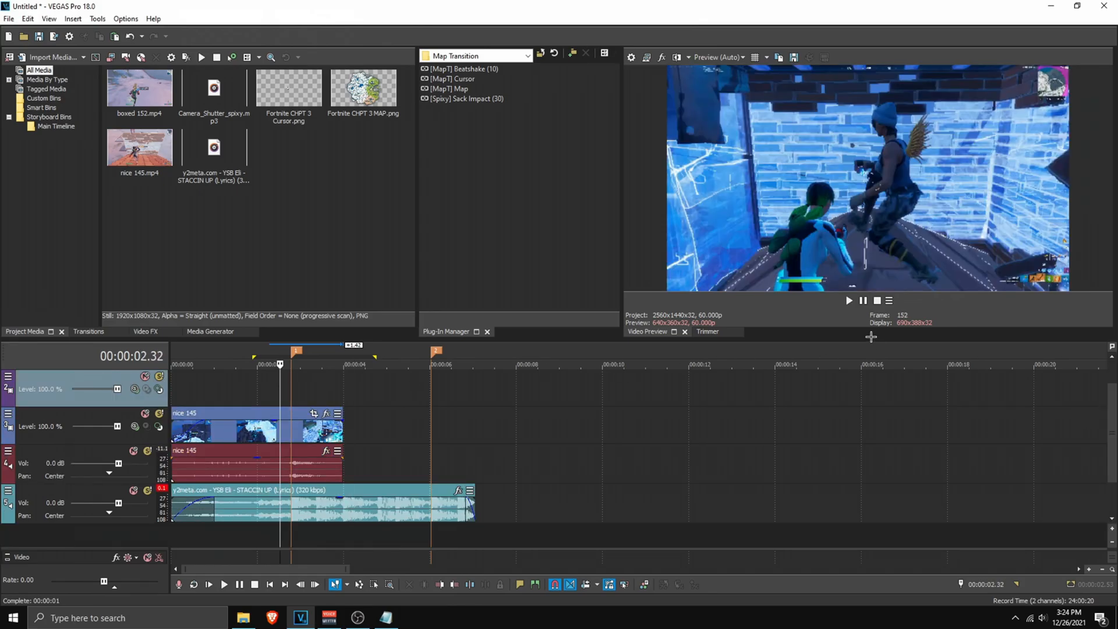
pyautogui.click(849, 301)
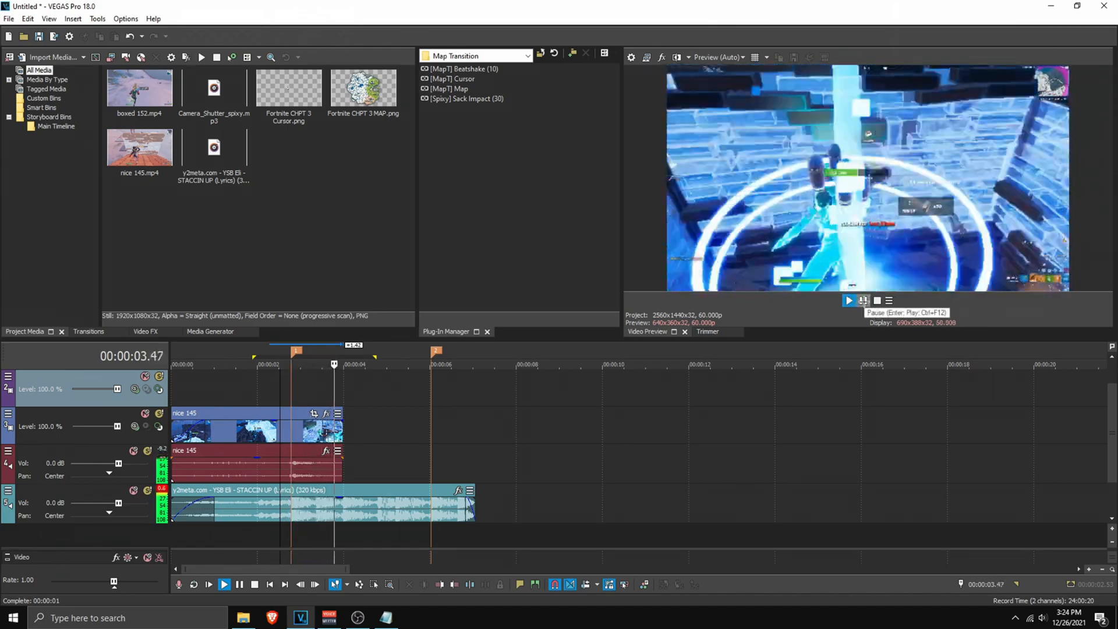
pyautogui.click(864, 301)
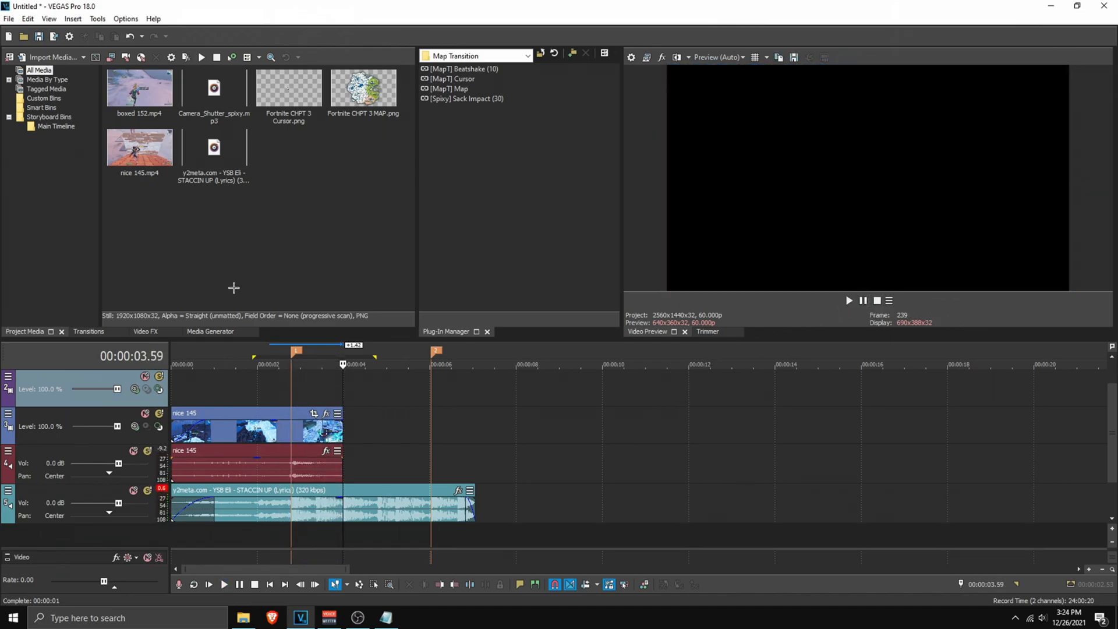
# - Add boxed 152.mp4 to the timeline after the nice 145 clip and trim its start and end so it finishes with the music
pyautogui.moveTo(140, 102); pyautogui.dragTo(416, 428)
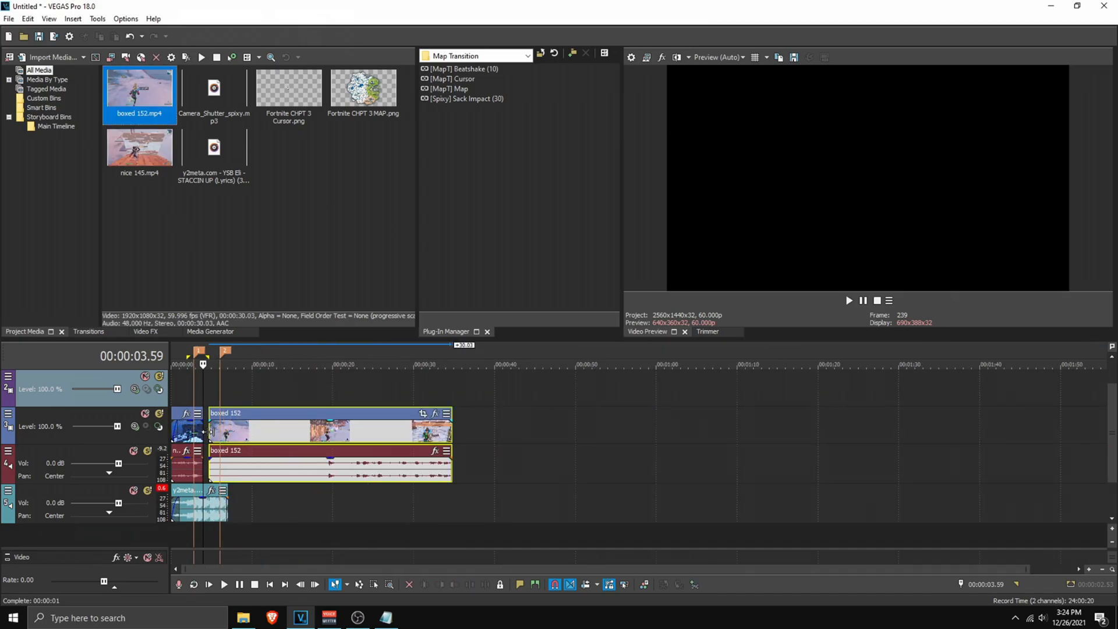
pyautogui.moveTo(210, 431); pyautogui.dragTo(313, 431)
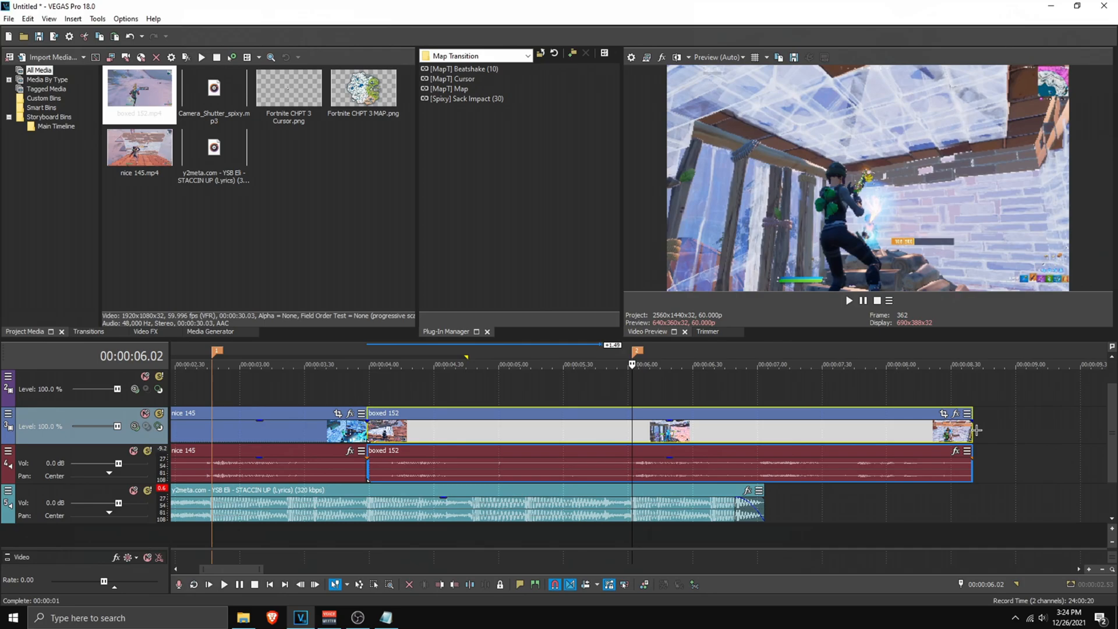
pyautogui.moveTo(973, 431); pyautogui.dragTo(765, 434)
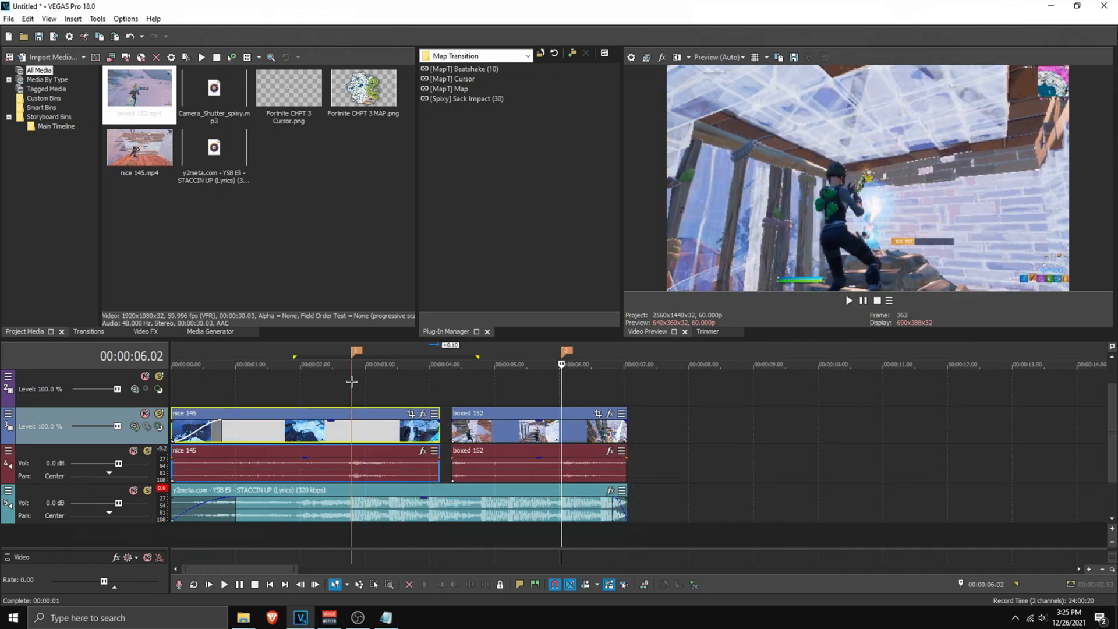
# - Play from marker 1 to find the next beat and trim the nice 145 clip's end back to 00:00:03.58
pyautogui.click(351, 385)
pyautogui.click(849, 301)
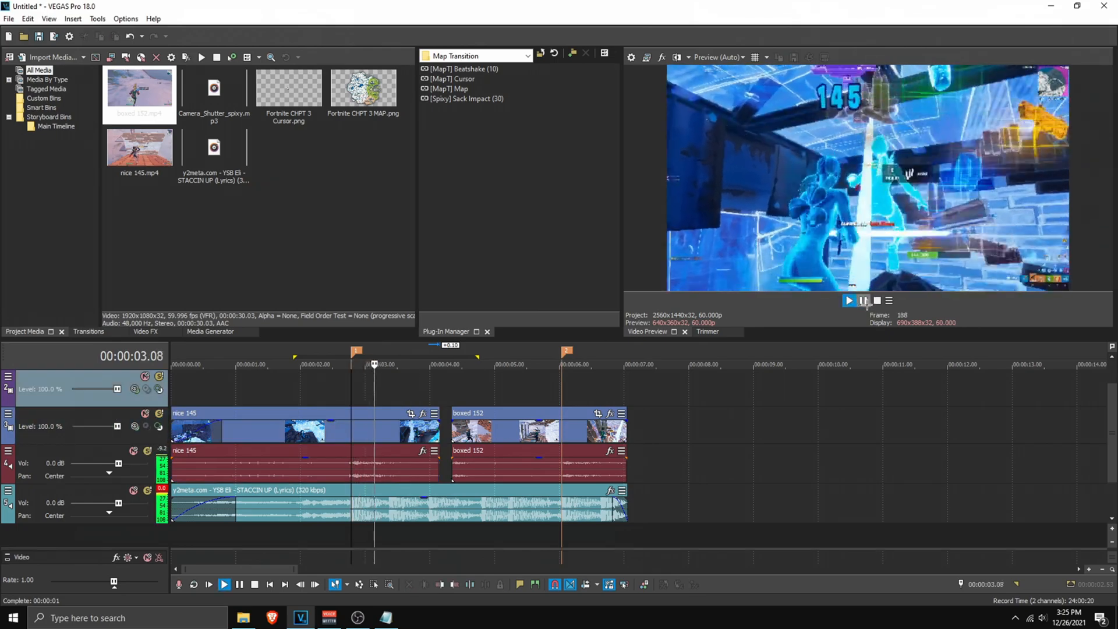
pyautogui.click(864, 300)
pyautogui.moveTo(431, 383); pyautogui.dragTo(428, 385)
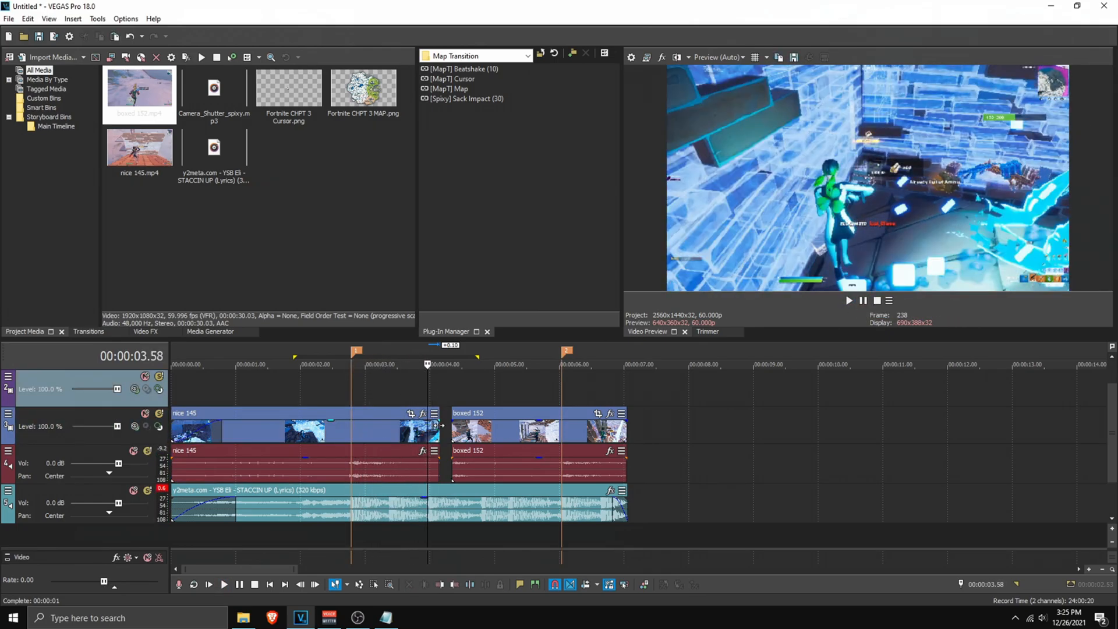
pyautogui.moveTo(439, 429); pyautogui.dragTo(428, 429)
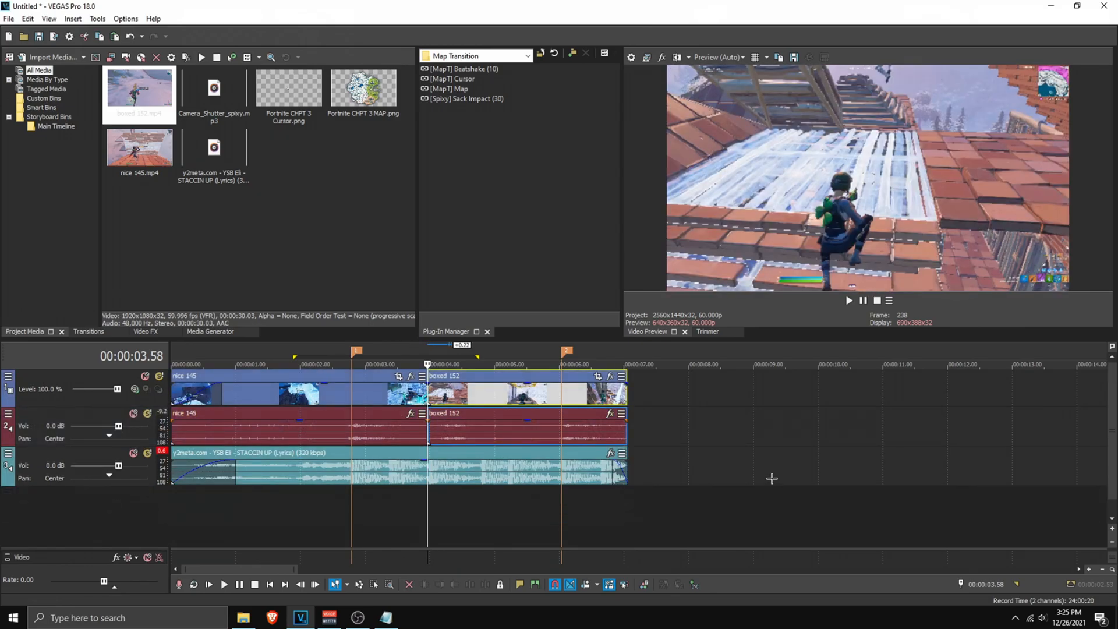
# - Insert two new video tracks above the gameplay video track
pyautogui.rightClick(111, 376)
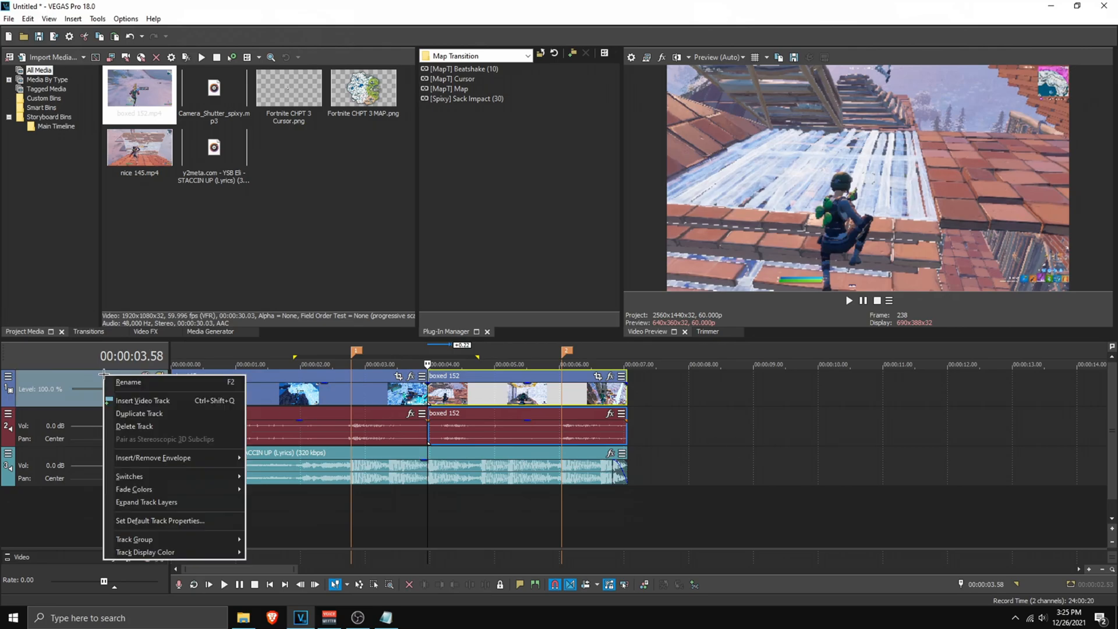
pyautogui.click(151, 402)
pyautogui.rightClick(125, 379)
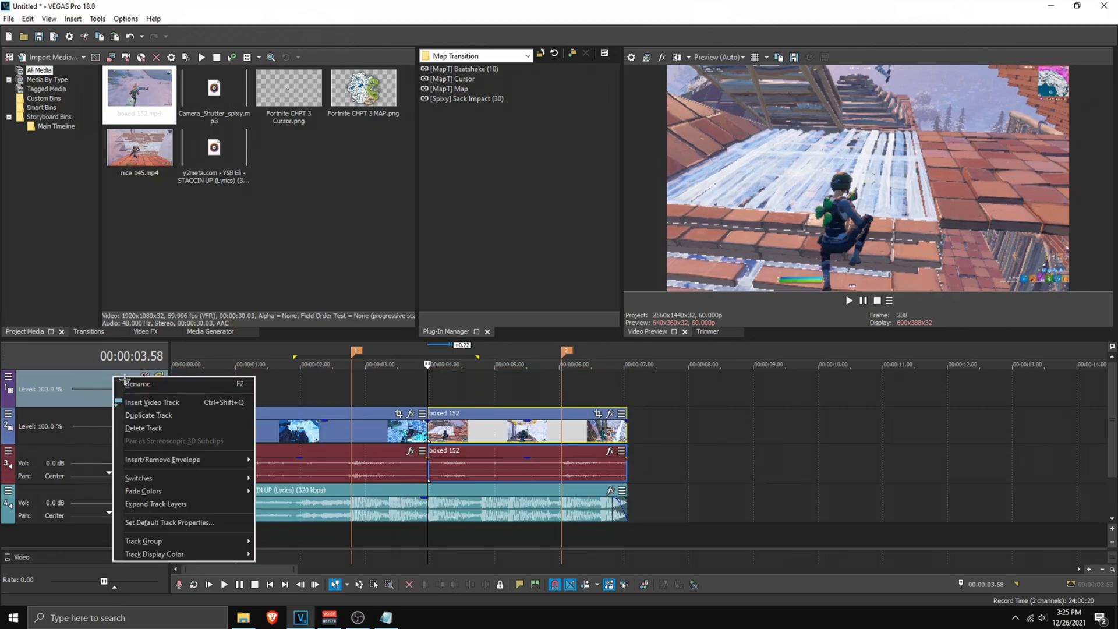
pyautogui.click(156, 401)
# - Place Fortnite CHPT 3 MAP.png on track 2 and Fortnite CHPT 3 Cursor.png on track 1, overlapping the cut between the clips
pyautogui.click(316, 238)
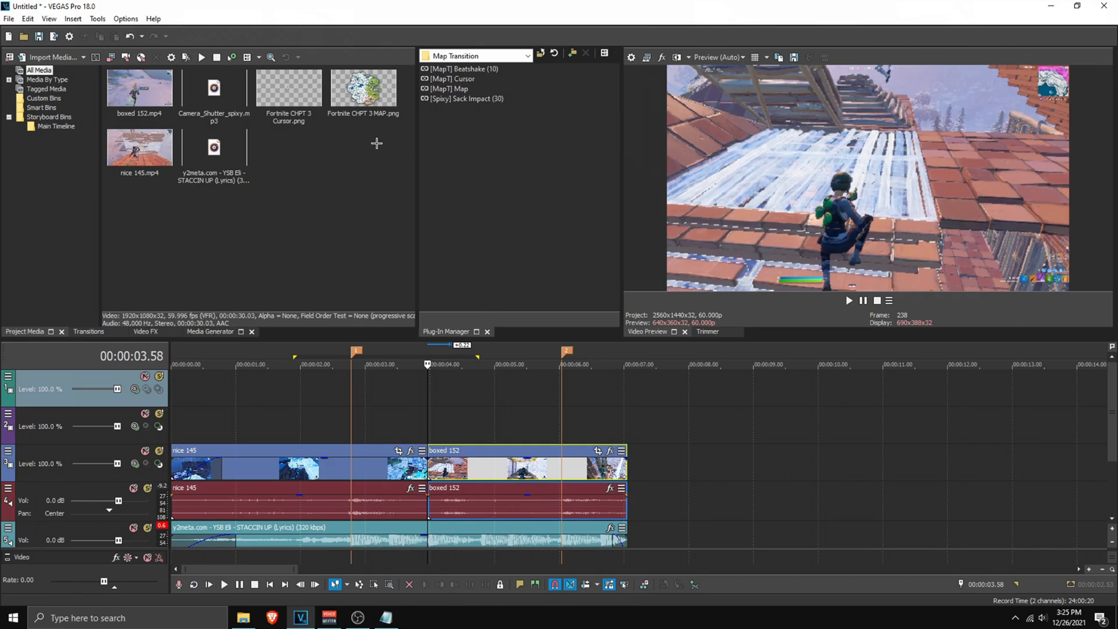
pyautogui.moveTo(370, 110); pyautogui.dragTo(406, 424)
pyautogui.moveTo(302, 120); pyautogui.dragTo(408, 388)
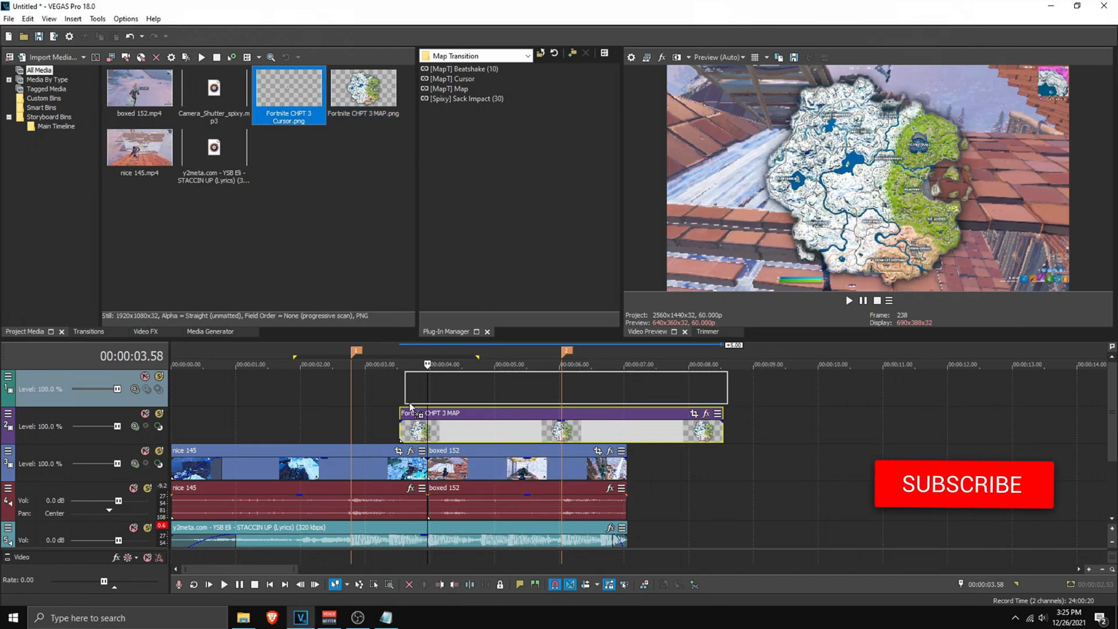
# - Examine the alpha channel options in the media properties of the Fortnite CHPT 3 MAP event and cancel without changes
pyautogui.click(434, 430)
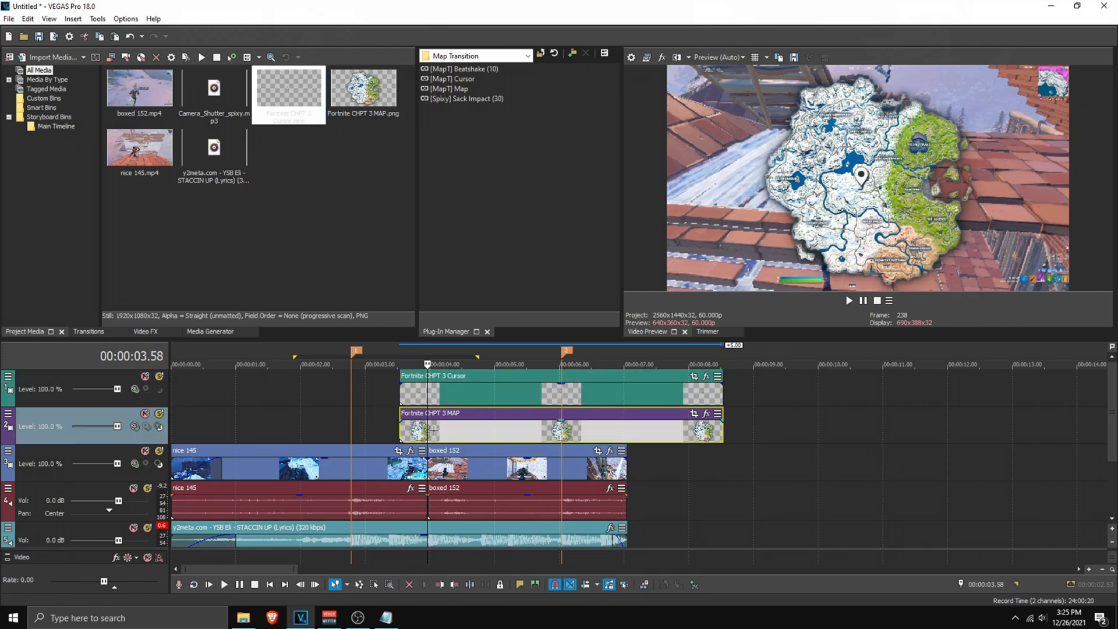
pyautogui.rightClick(436, 431)
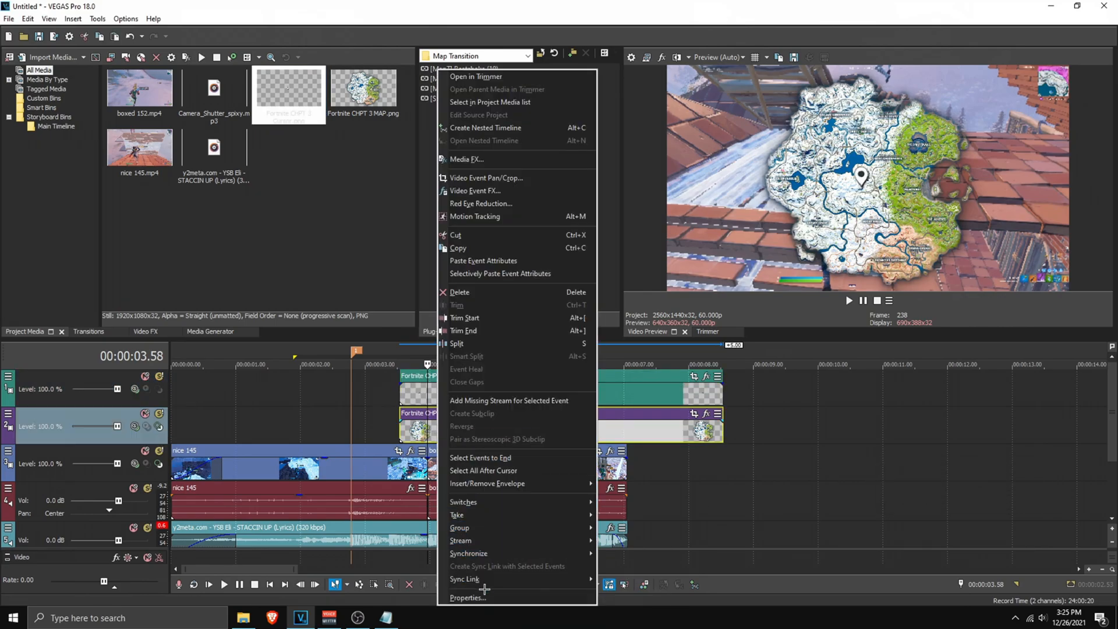
pyautogui.click(466, 598)
pyautogui.click(507, 105)
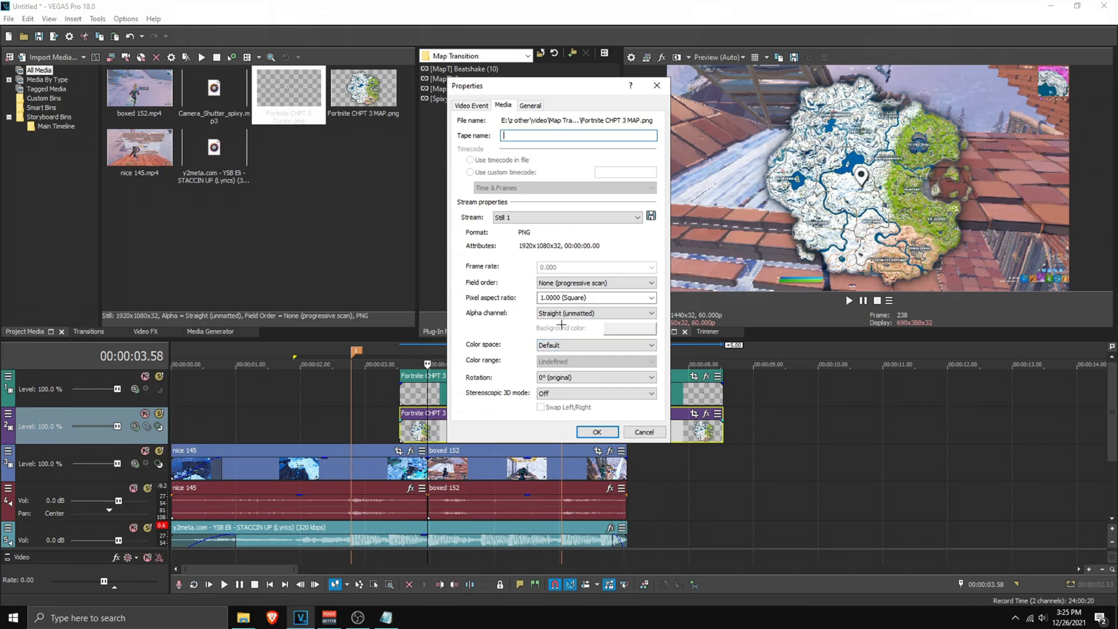
pyautogui.click(551, 314)
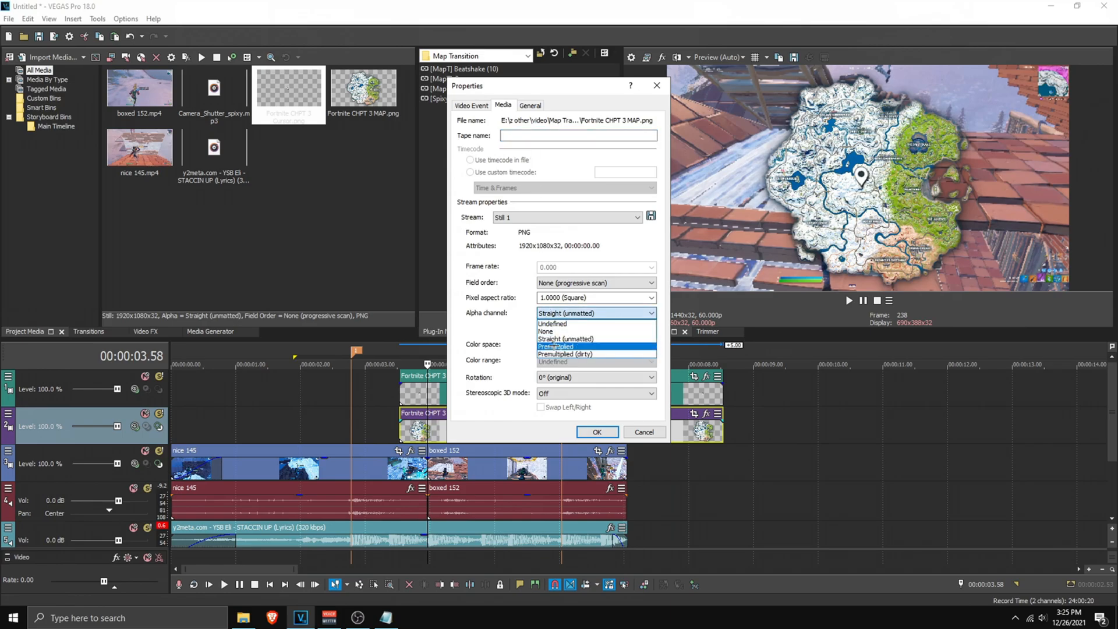
pyautogui.click(646, 434)
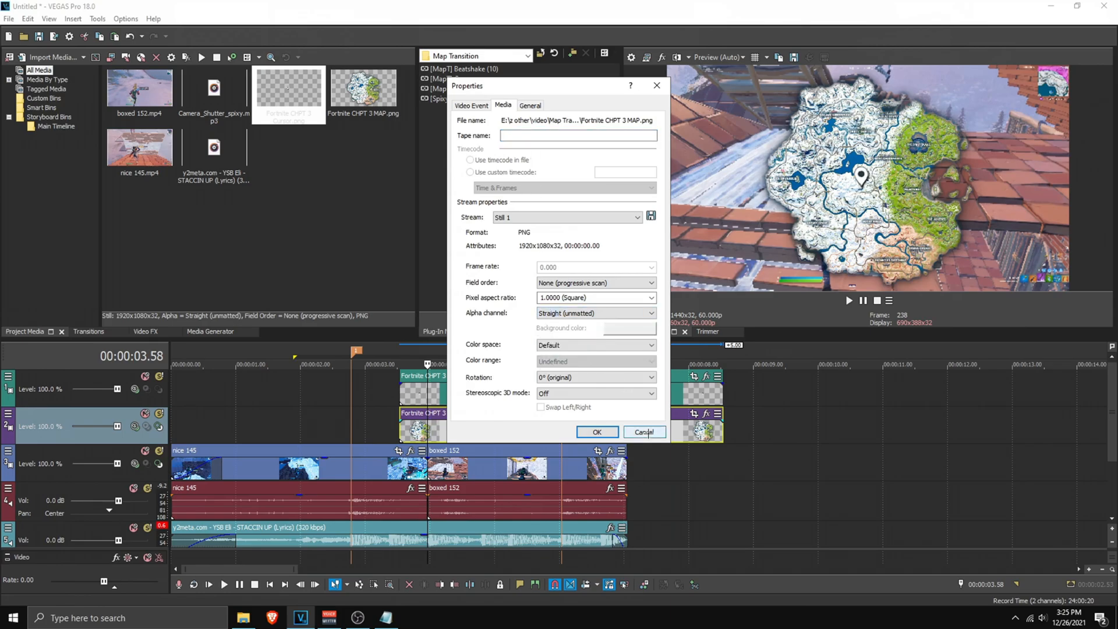
pyautogui.click(647, 434)
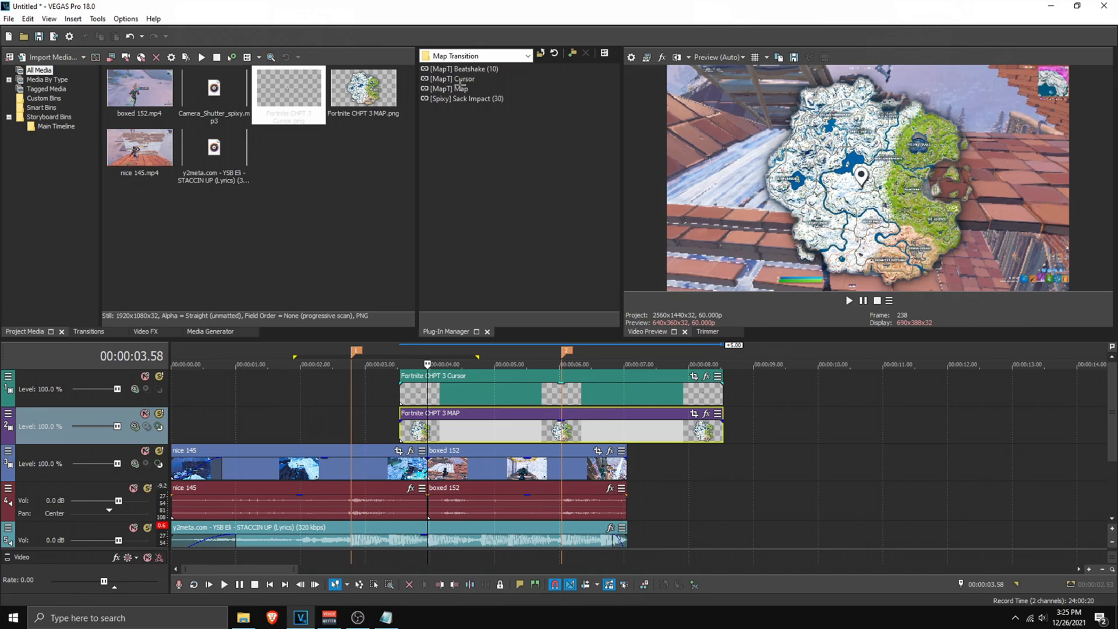
# - Apply the [MapT] Map preset to the MAP event and the [MapT] Cursor preset to the Cursor event, and close the effects window
pyautogui.moveTo(460, 88); pyautogui.dragTo(434, 437)
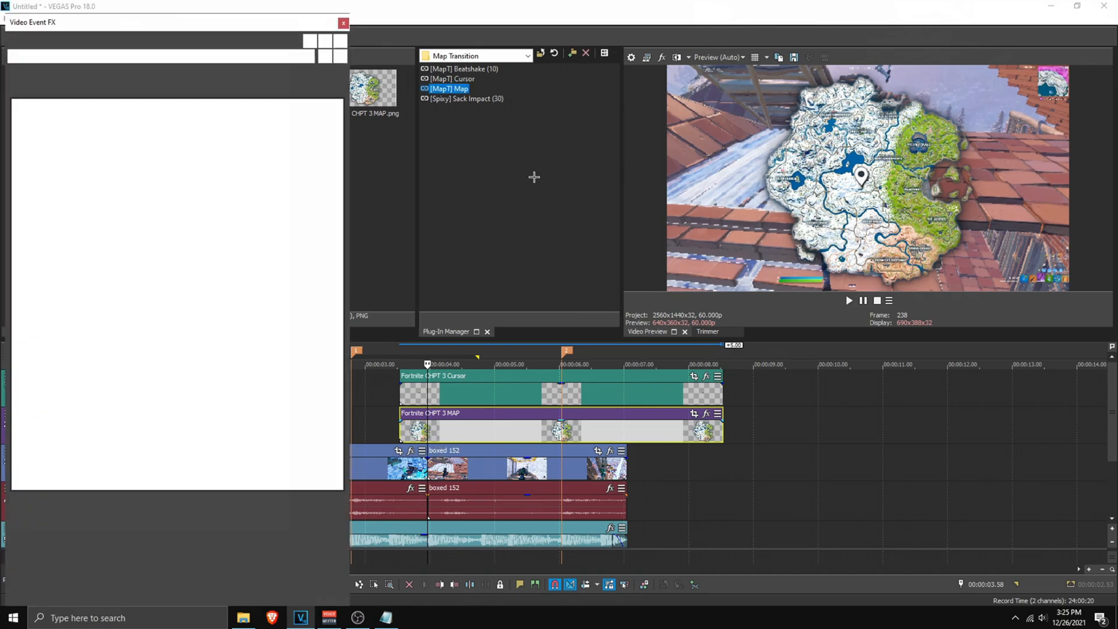
pyautogui.moveTo(446, 394); pyautogui.dragTo(446, 395)
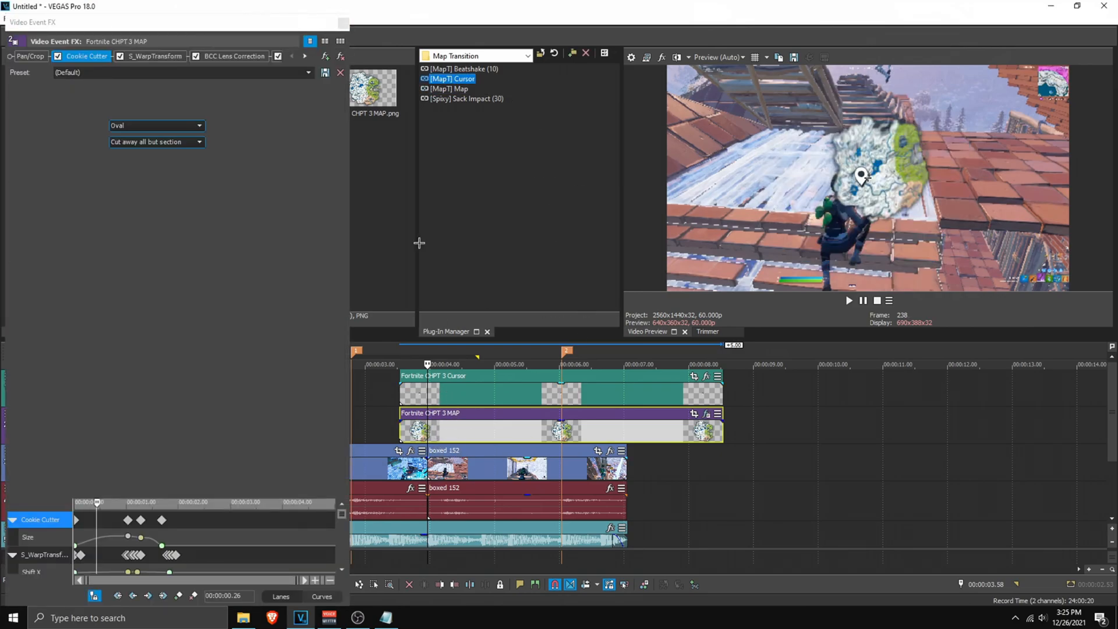
pyautogui.click(344, 23)
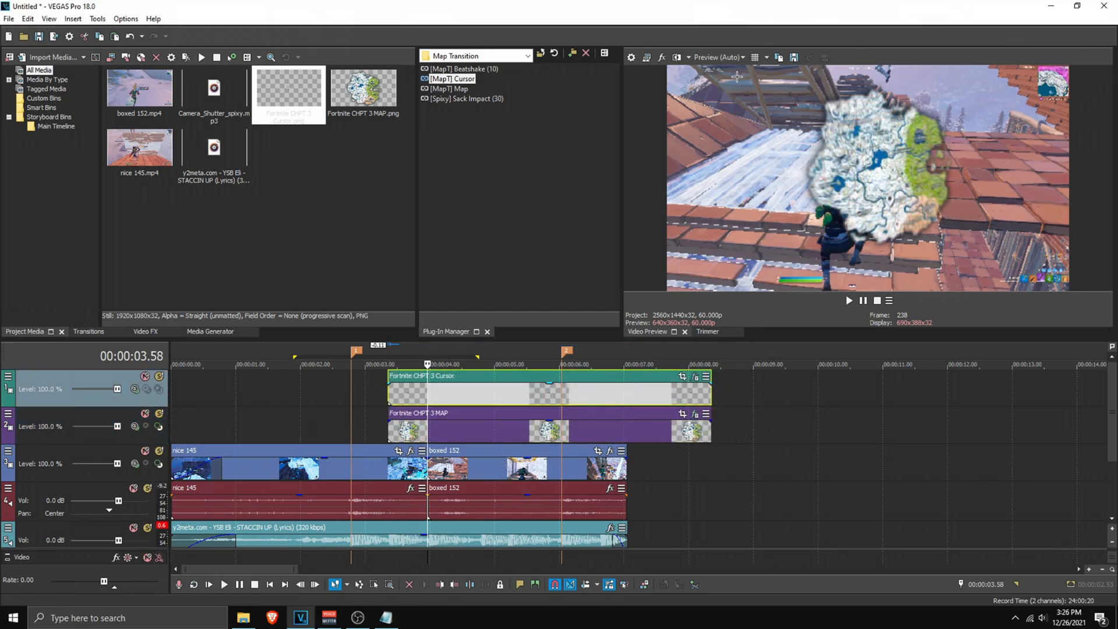
pyautogui.click(718, 57)
pyautogui.moveTo(728, 103)
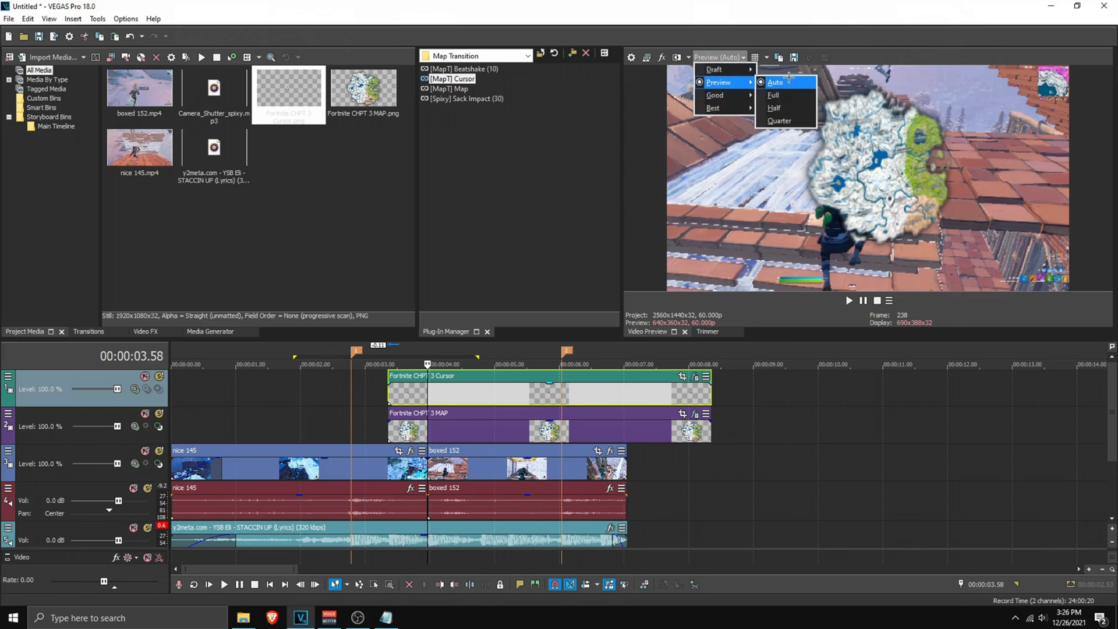
pyautogui.click(906, 48)
# - Move the Cursor and MAP events together 26 frames earlier, and mark a loop region of about 32 frames around the clip cut
pyautogui.scroll(2, 658, 402)
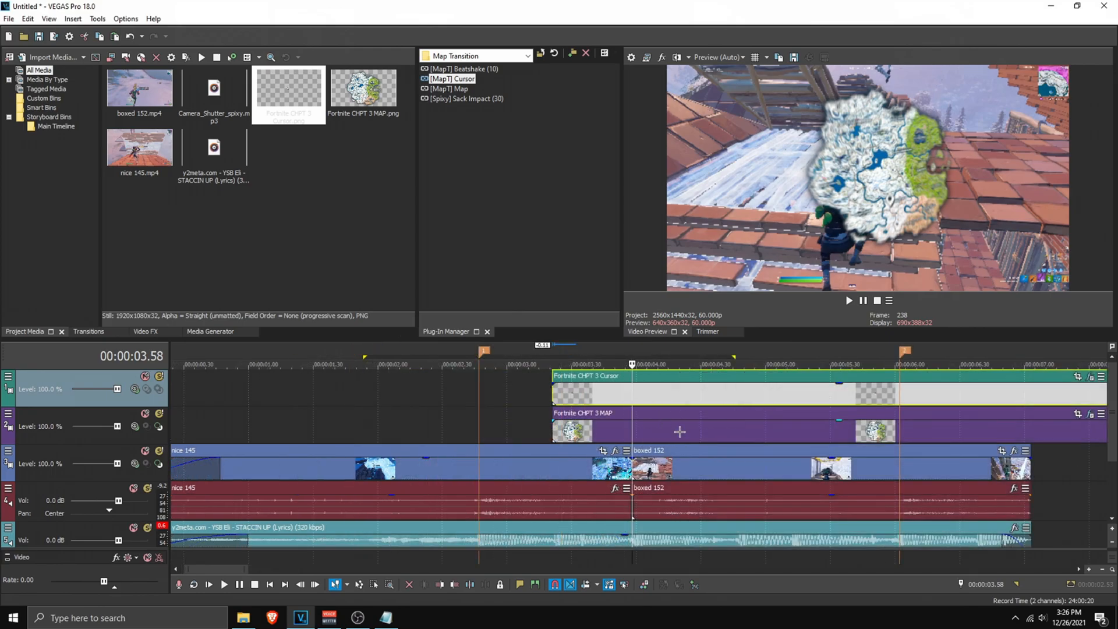
pyautogui.keyDown('ctrl'); pyautogui.click(643, 438); pyautogui.keyUp('ctrl')
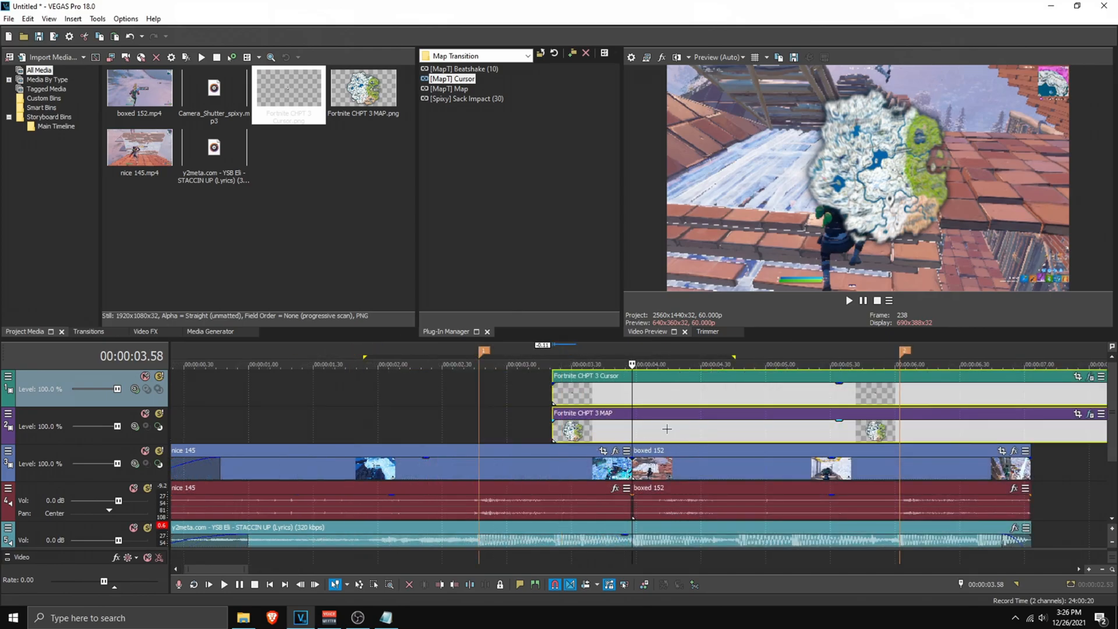
pyautogui.click(670, 400)
pyautogui.click(632, 396)
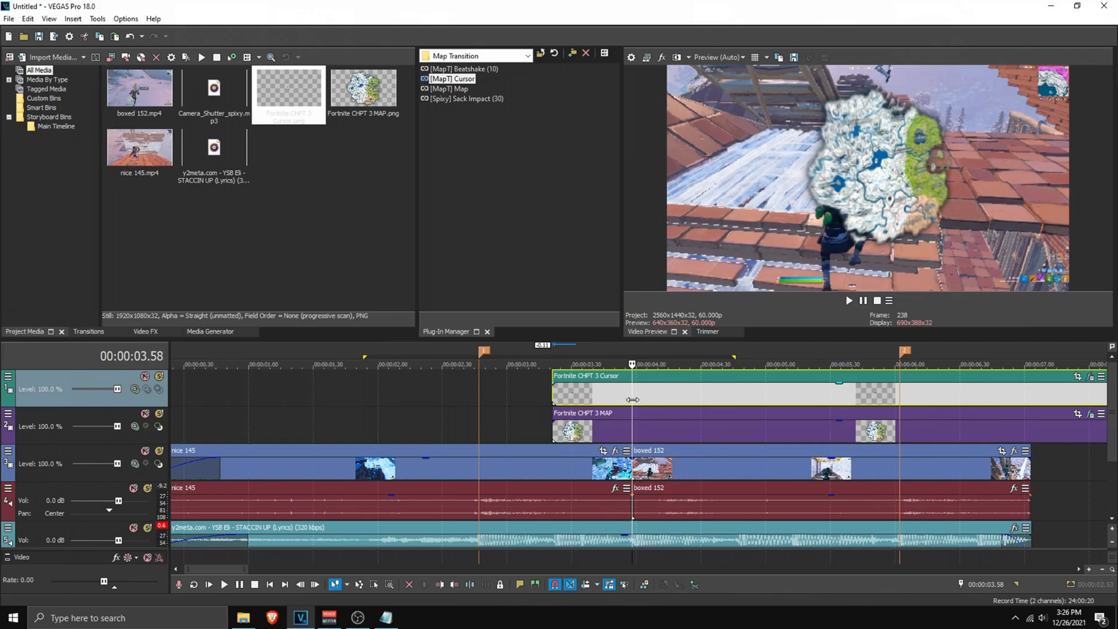
pyautogui.keyDown('ctrl'); pyautogui.click(651, 436); pyautogui.keyUp('ctrl')
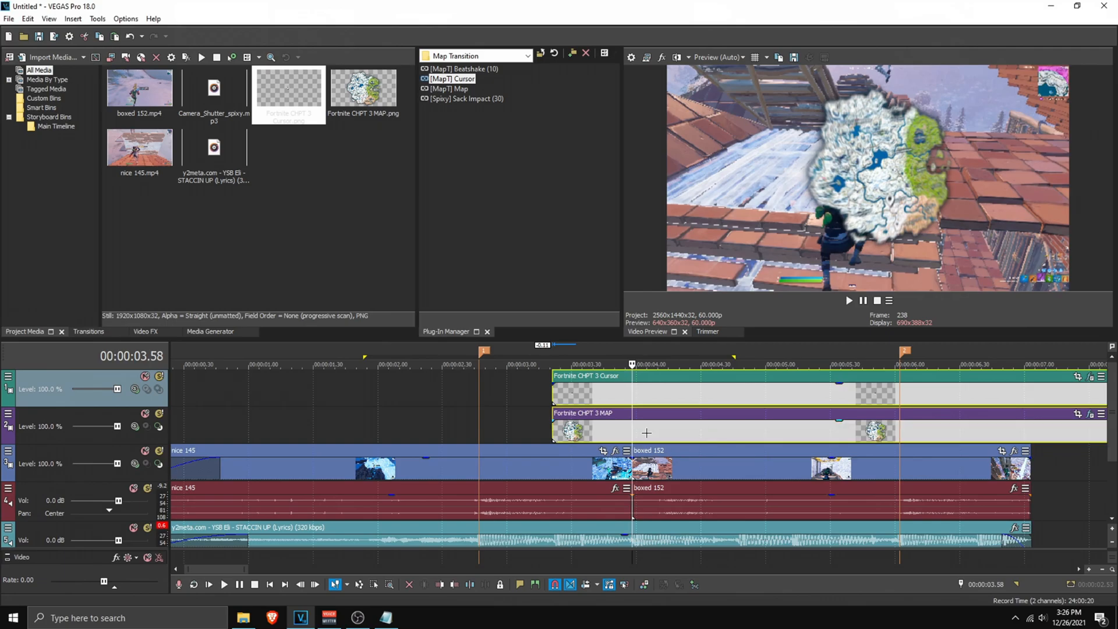
pyautogui.moveTo(683, 441); pyautogui.dragTo(626, 437)
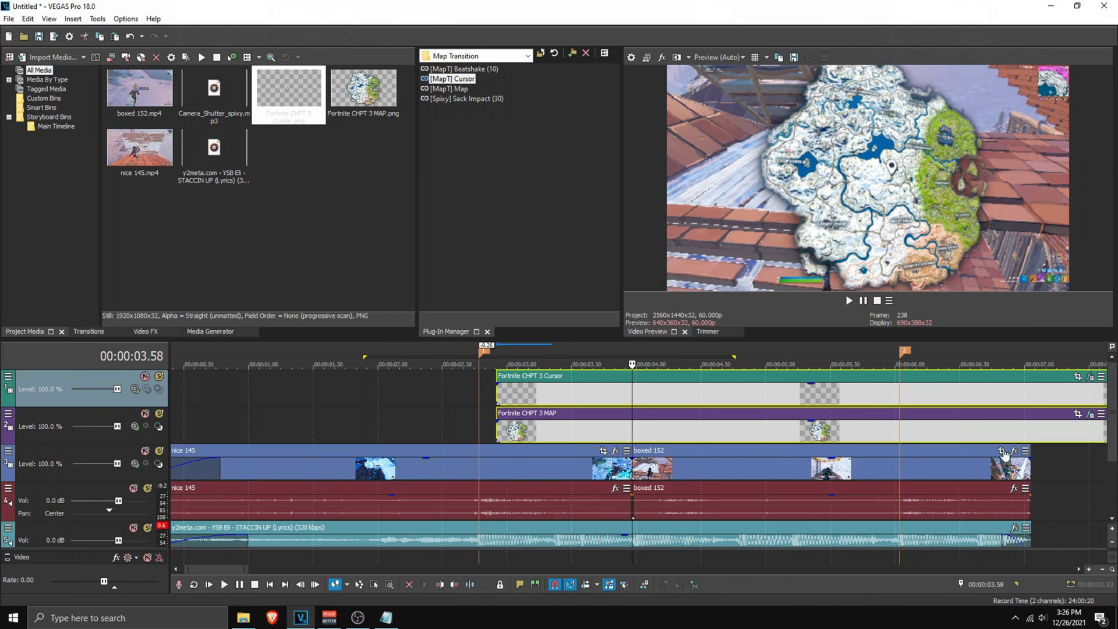
pyautogui.moveTo(610, 352)
pyautogui.mouseDown()
pyautogui.moveTo(720, 347)
pyautogui.moveTo(677, 347)
pyautogui.mouseUp()
# - Trim the ends of the MAP and Cursor events to just past the MAP effect's last keyframe, about 2 seconds 38 frames shorter
pyautogui.click(634, 430)
pyautogui.scroll(-4, 746, 425)
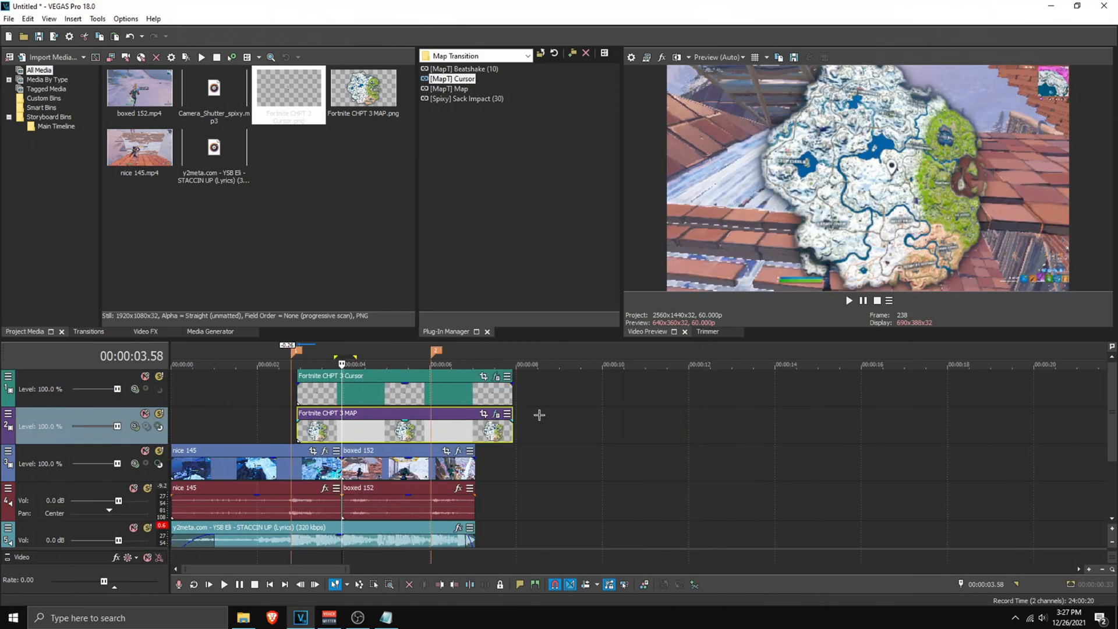
pyautogui.click(497, 414)
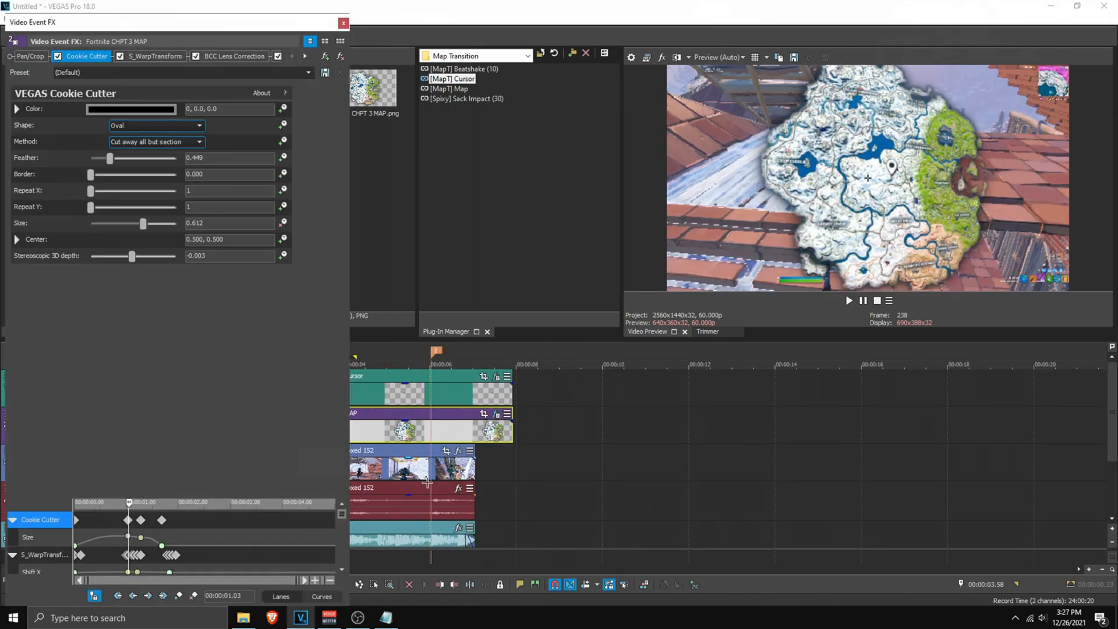
pyautogui.moveTo(304, 496); pyautogui.dragTo(346, 500)
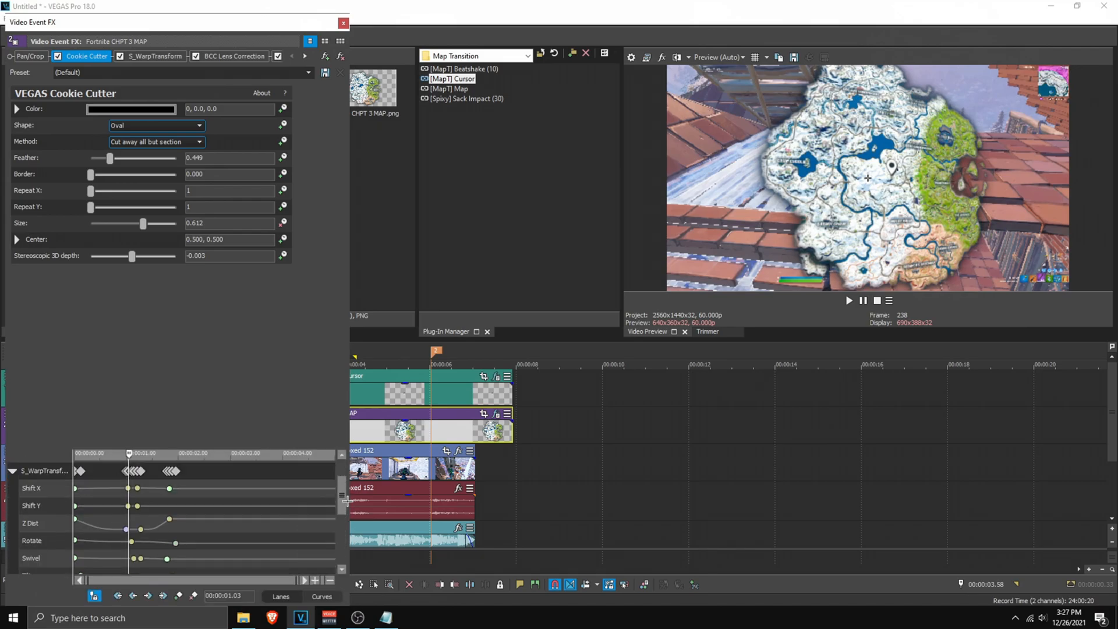
pyautogui.click(184, 538)
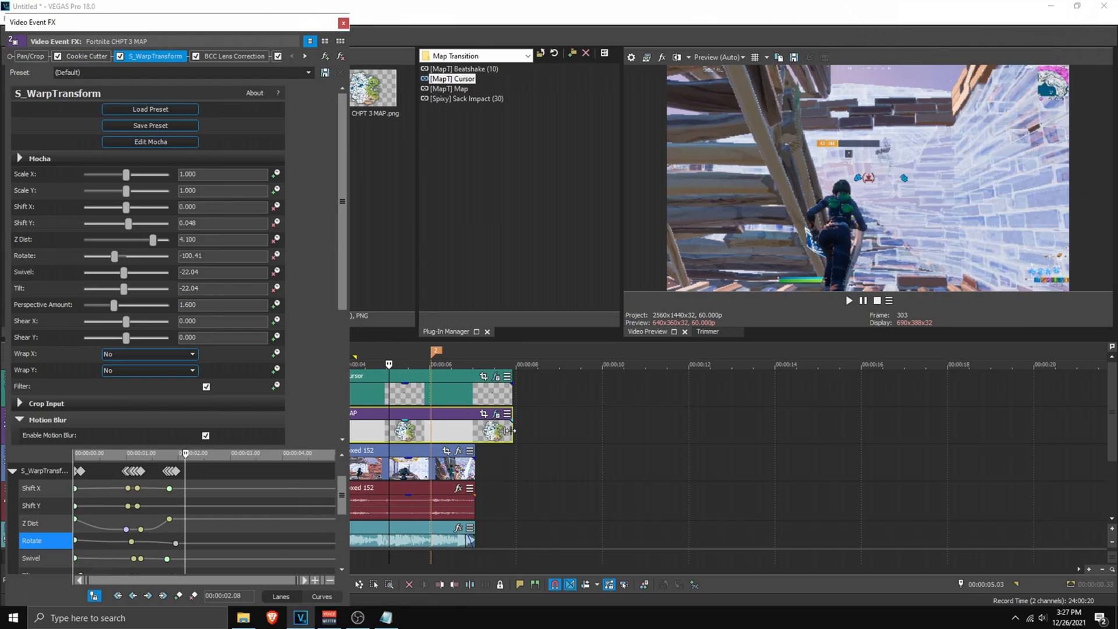
pyautogui.moveTo(507, 431); pyautogui.dragTo(399, 432)
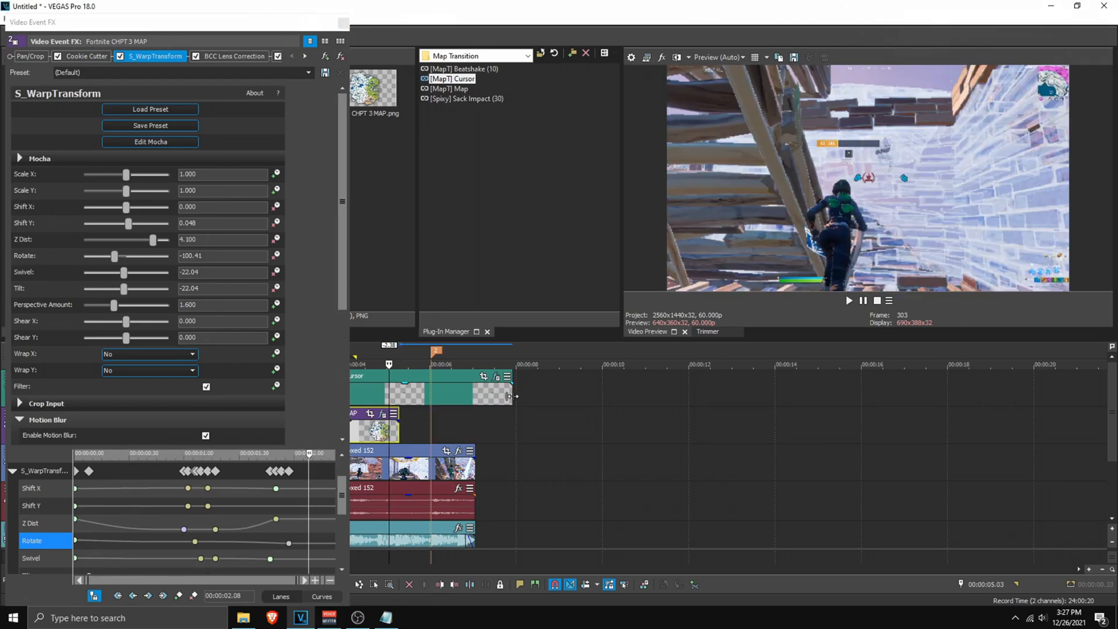
pyautogui.moveTo(512, 397); pyautogui.dragTo(400, 398)
pyautogui.click(343, 22)
pyautogui.scroll(3, 673, 424)
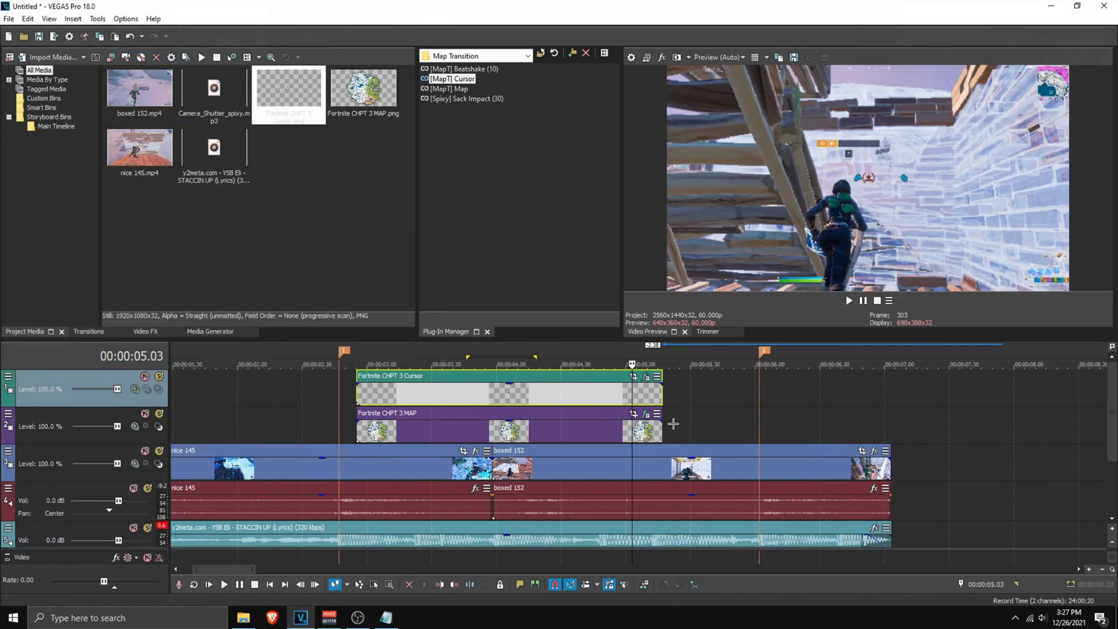
pyautogui.scroll(2, 674, 424)
# - Examine the minimap corner of the boxed 152 clip up close in Pan/Crop at the clip cut, and close the window
pyautogui.click(445, 426)
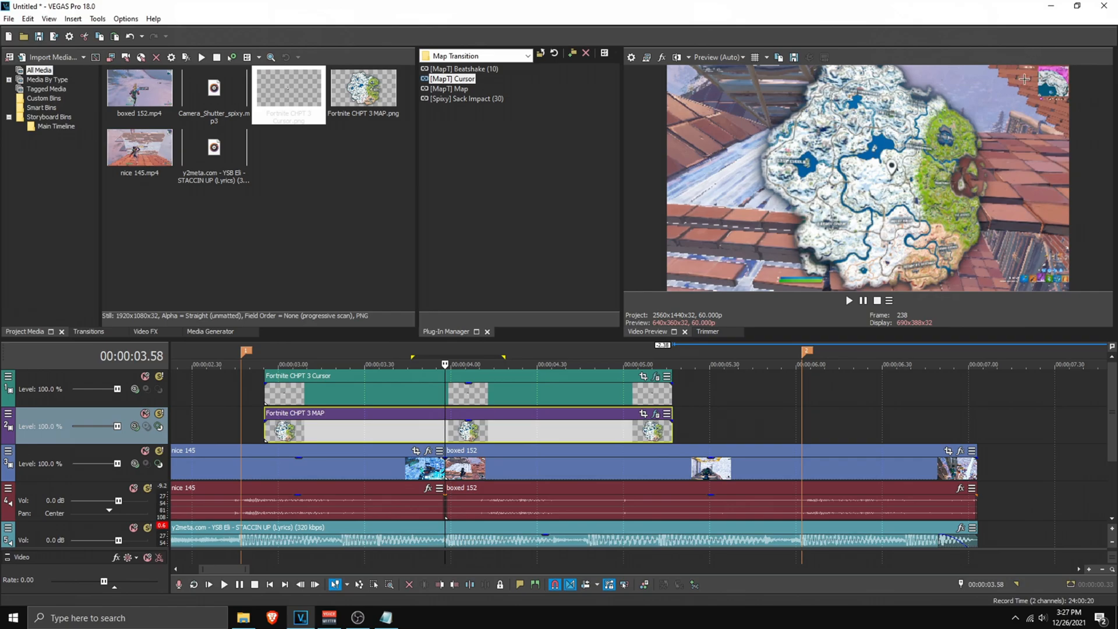
pyautogui.click(945, 451)
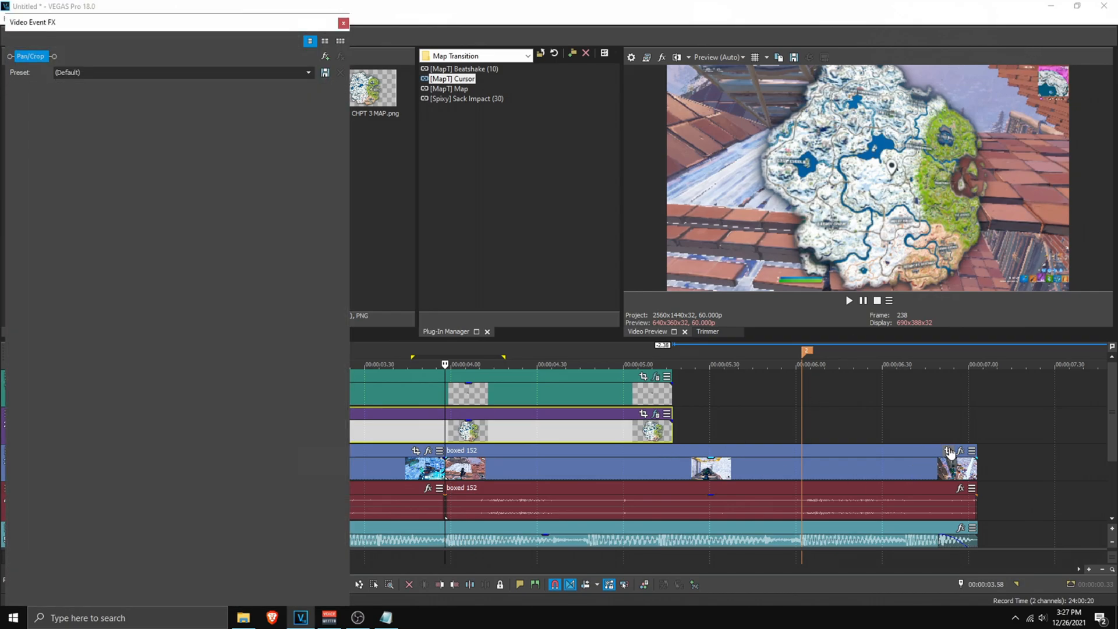
pyautogui.moveTo(337, 288); pyautogui.dragTo(679, 289)
pyautogui.click(88, 574)
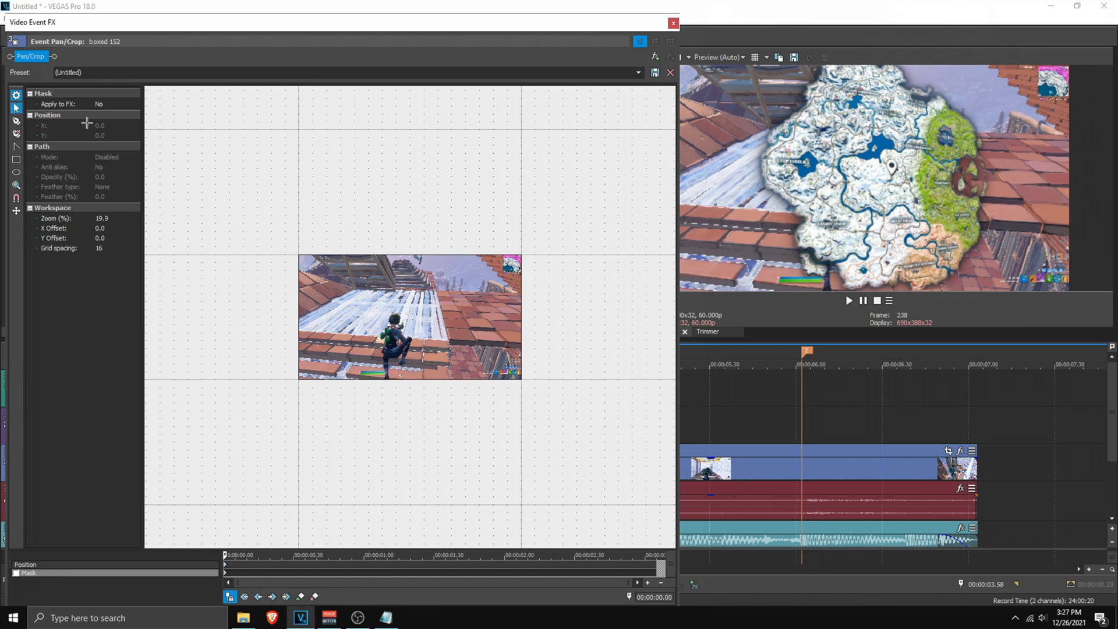
pyautogui.scroll(8, 408, 344)
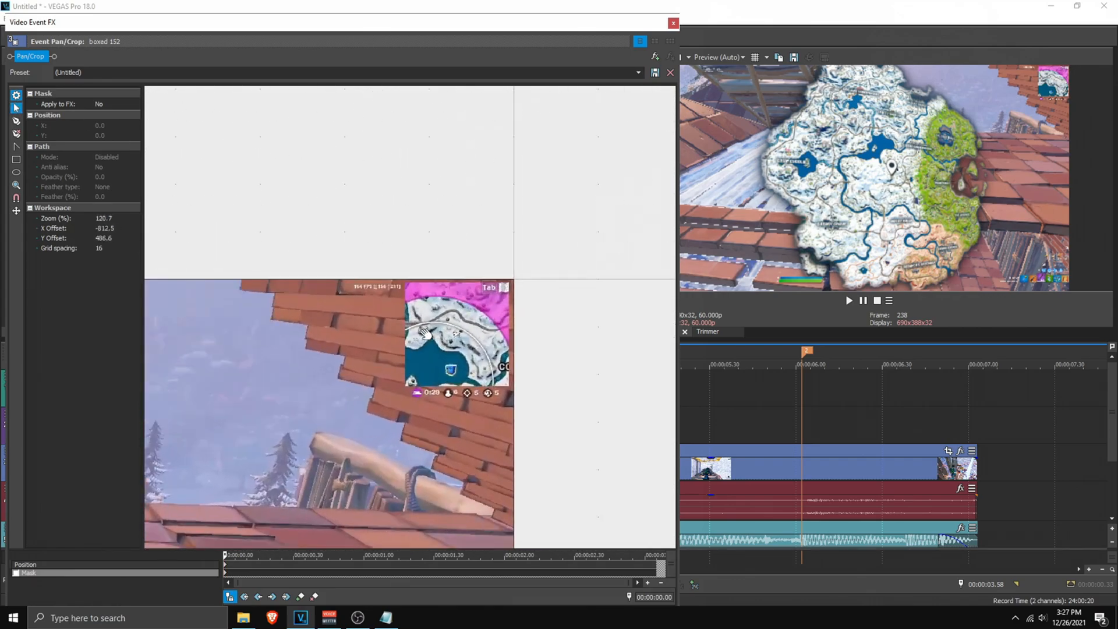
pyautogui.scroll(4, 426, 335)
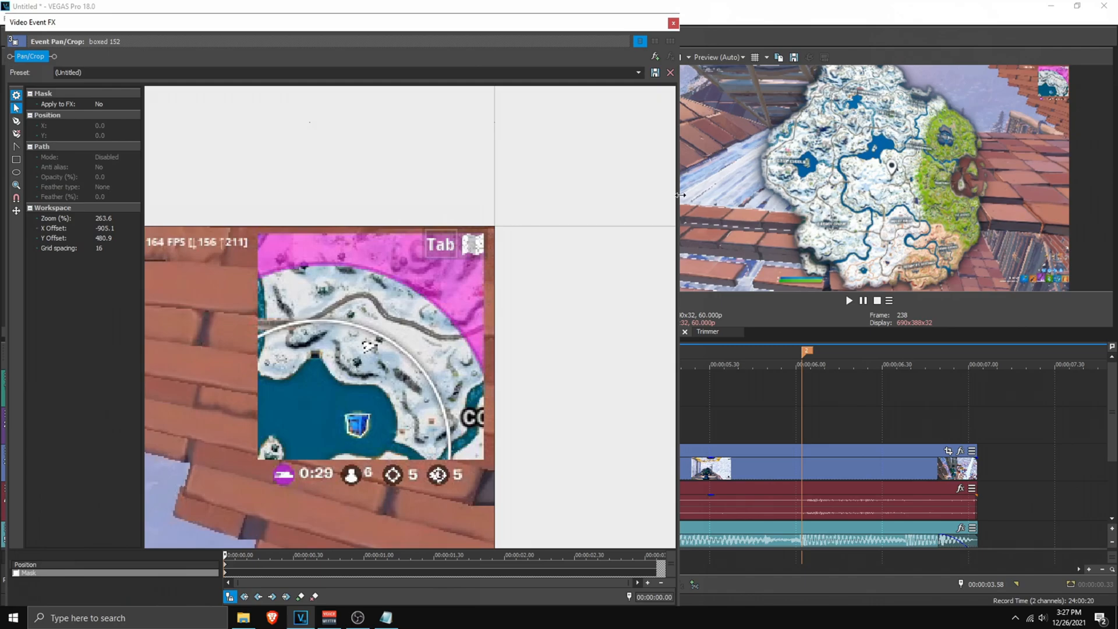
pyautogui.click(674, 24)
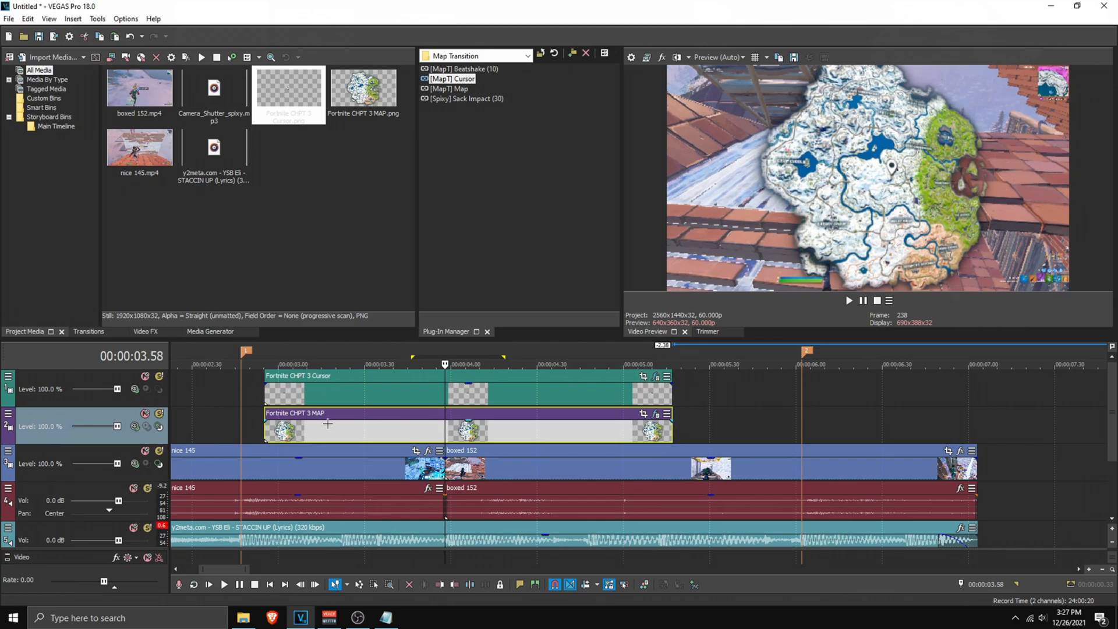
# - Open the Cursor event's effects and enlarge the keyframe area to reach the S_WarpTransform Shift X and Shift Y lanes
pyautogui.click(656, 376)
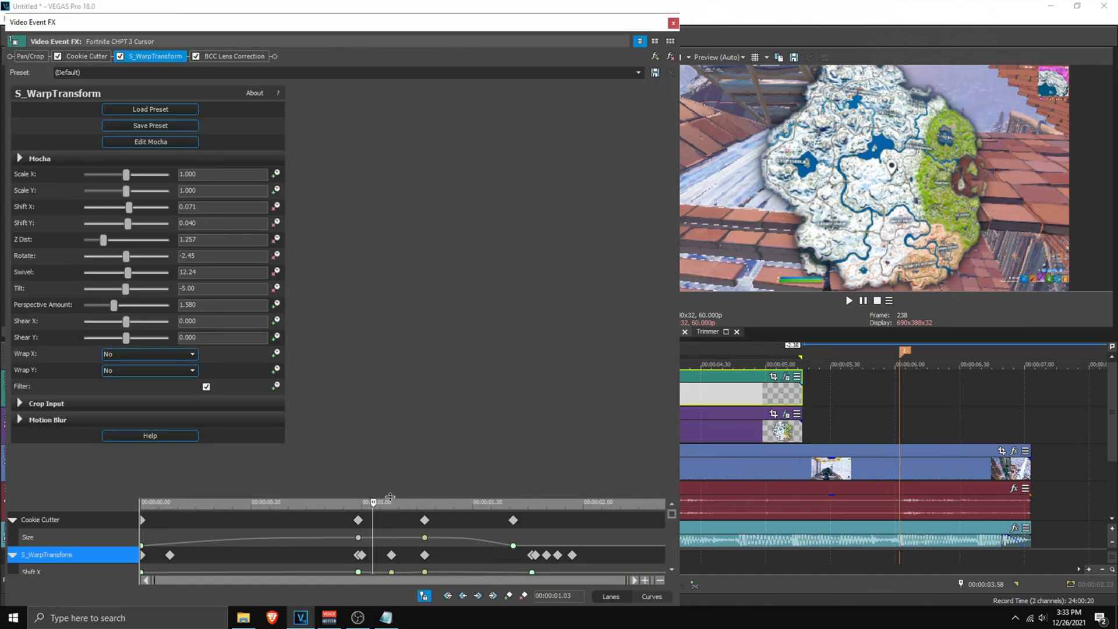
pyautogui.moveTo(390, 496); pyautogui.dragTo(405, 292)
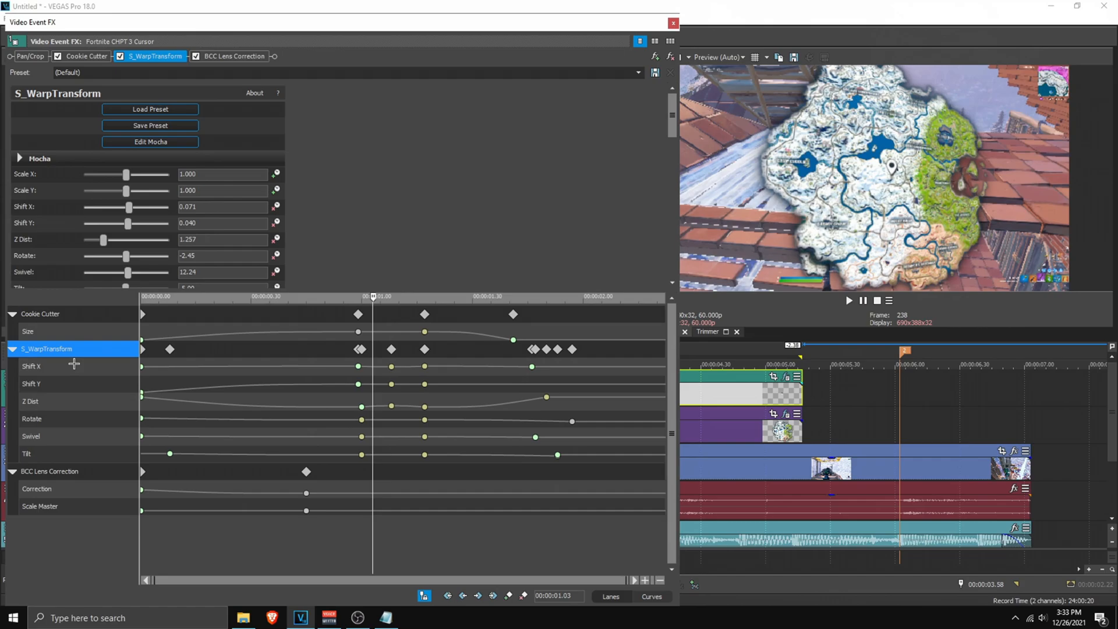
pyautogui.click(67, 369)
pyautogui.click(59, 384)
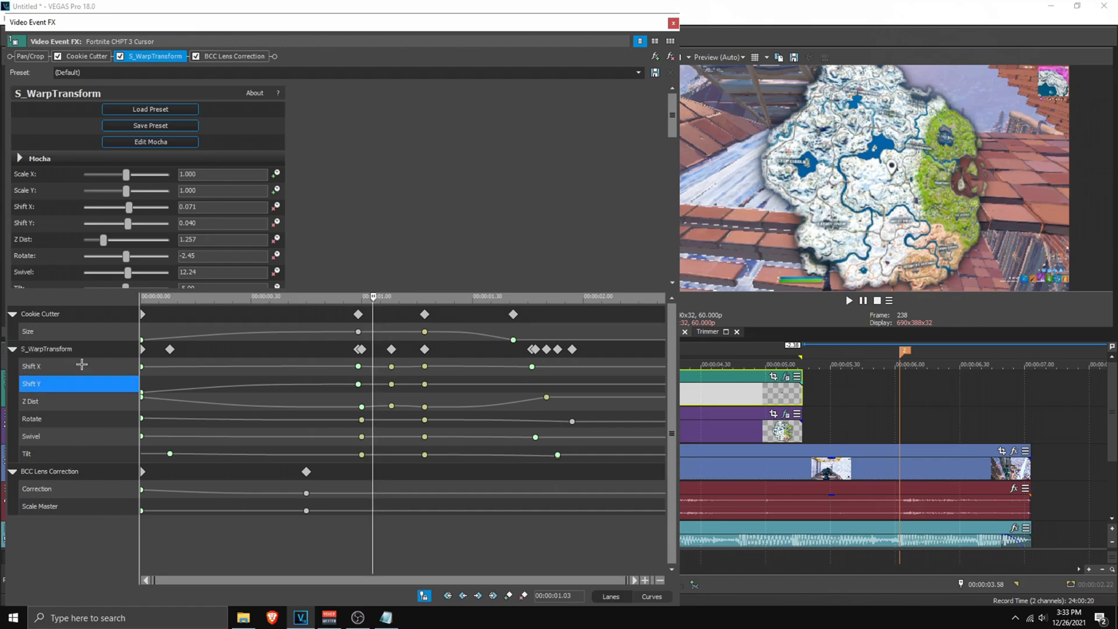
pyautogui.click(53, 371)
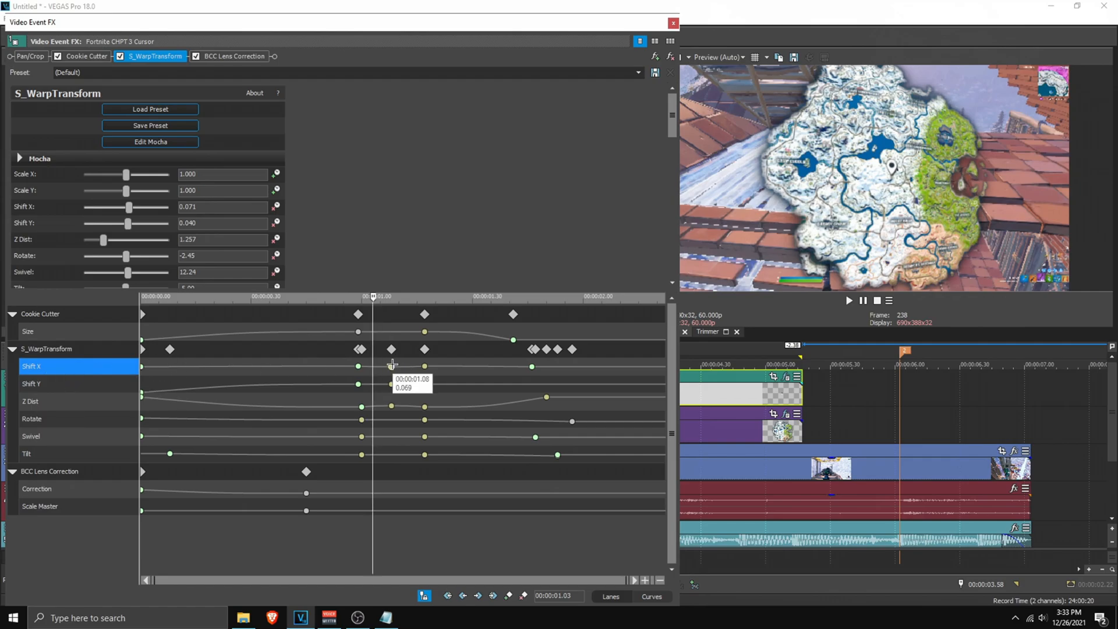
# - Delete the Shift X and Shift Y keyframes at 00:00:01.08 and 00:00:01.17 from the Cursor event's S_WarpTransform
pyautogui.click(392, 374)
pyautogui.press('Delete')
pyautogui.click(392, 383)
pyautogui.press('Delete')
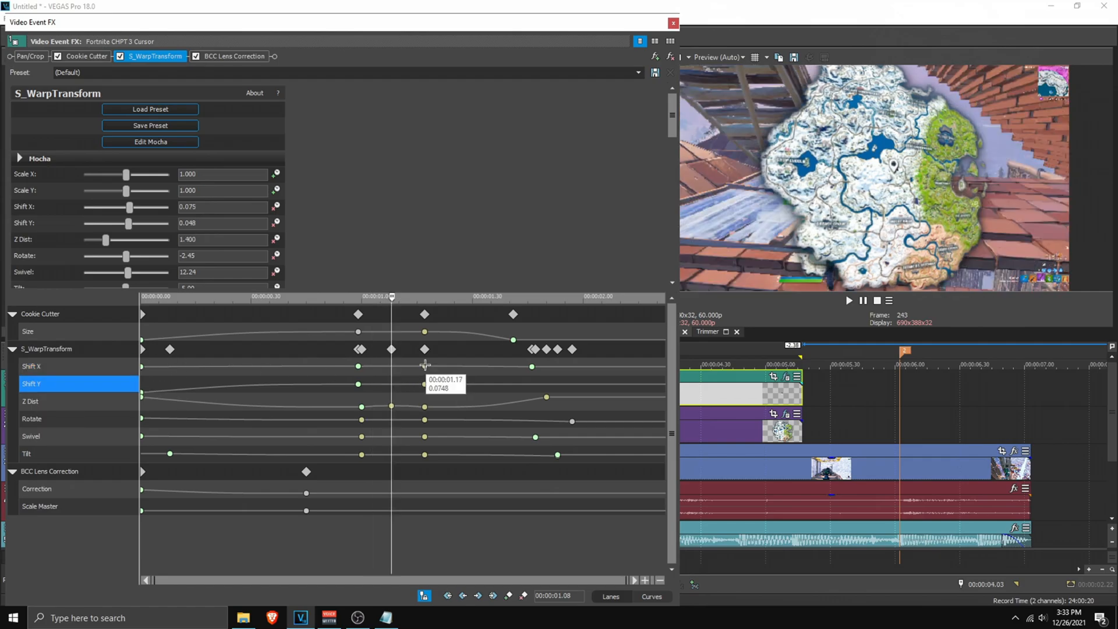
pyautogui.click(425, 367)
pyautogui.press('Delete')
pyautogui.click(424, 382)
pyautogui.press('Delete')
# - Set Shift Y to 0.252 on the Cursor event's S_WarpTransform keyframe at 00:00:00.59, moving the map pin upward
pyautogui.click(358, 383)
pyautogui.click(358, 367)
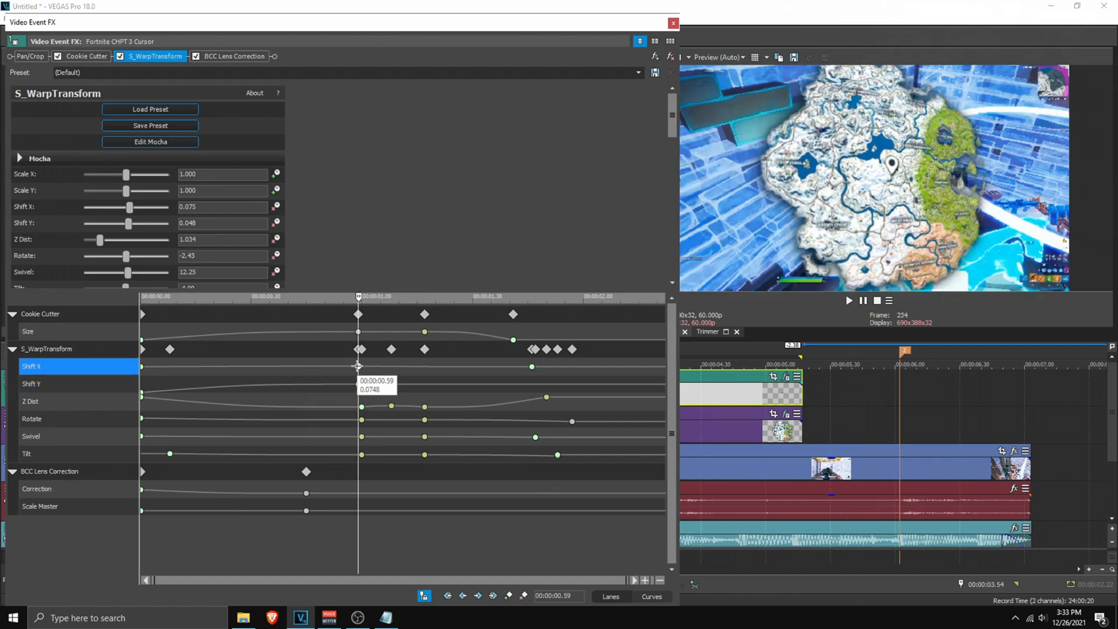
pyautogui.scroll(3, 418, 373)
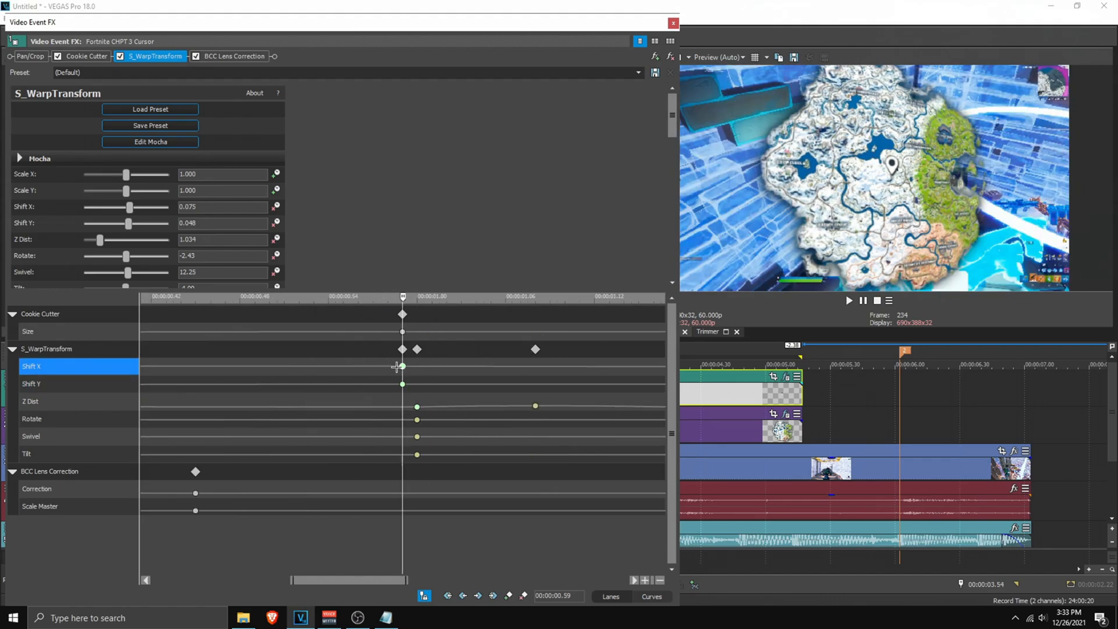
pyautogui.moveTo(403, 383)
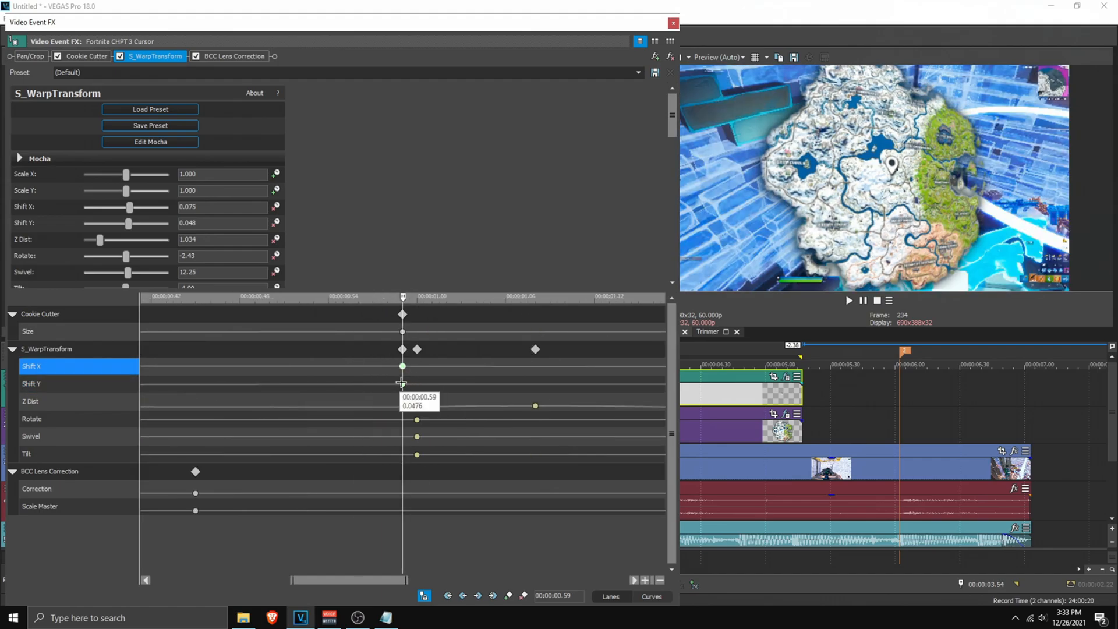
pyautogui.click(403, 383)
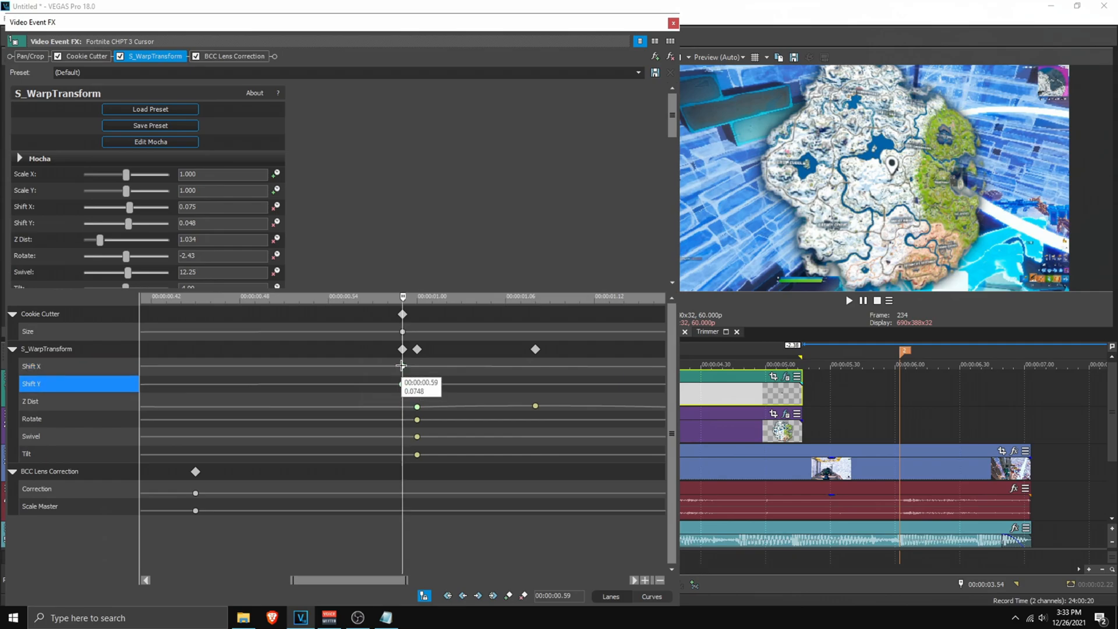
pyautogui.click(403, 367)
pyautogui.click(403, 382)
pyautogui.click(402, 366)
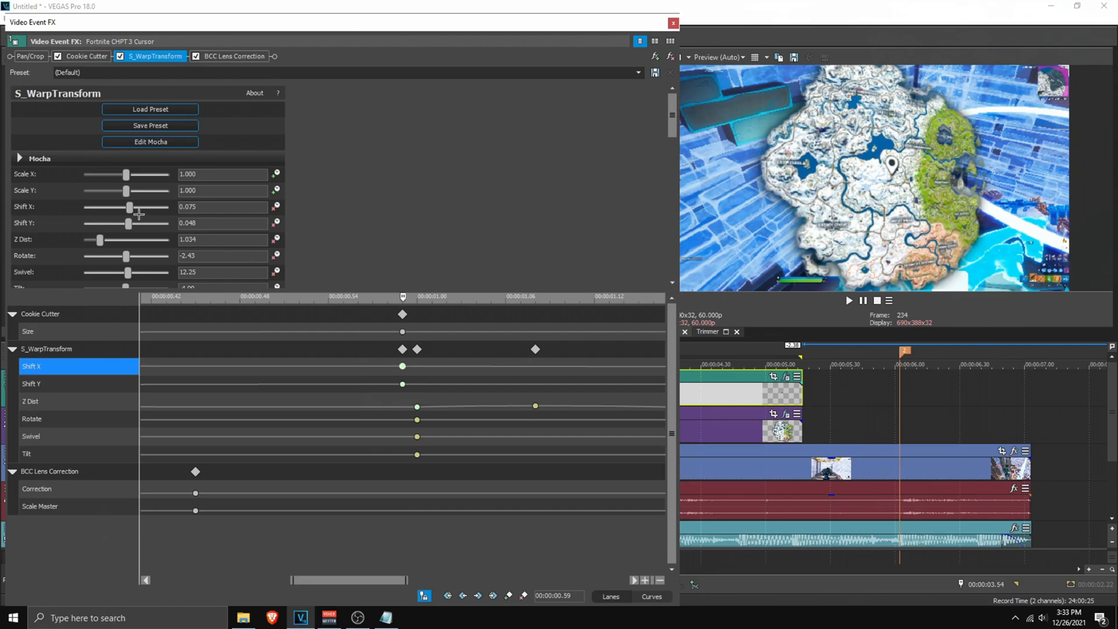
pyautogui.moveTo(128, 224); pyautogui.dragTo(138, 226)
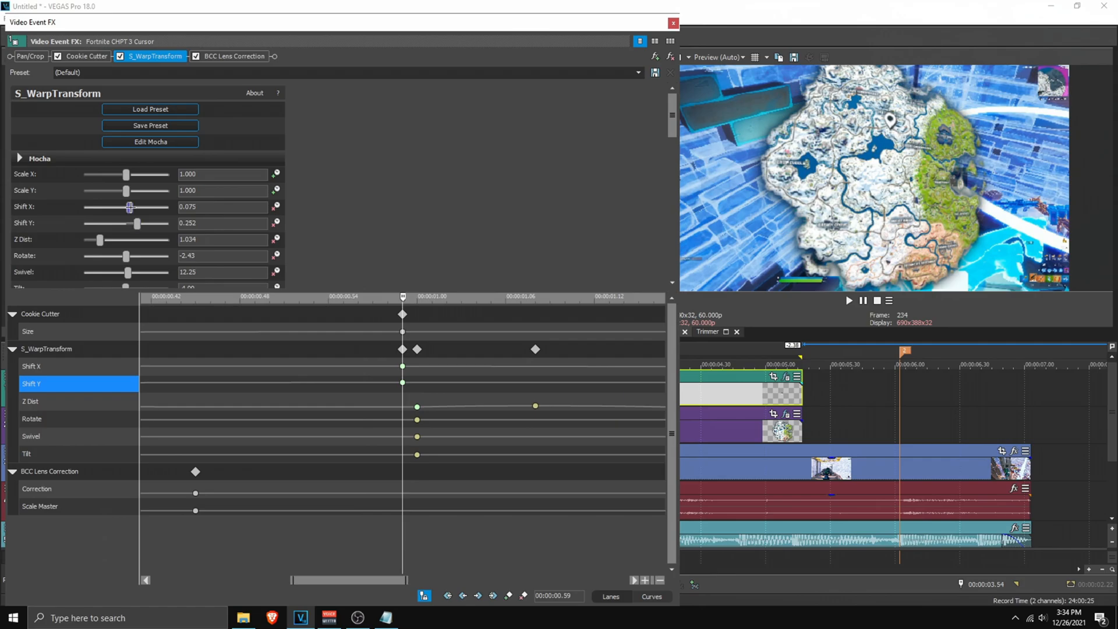
pyautogui.click(129, 207)
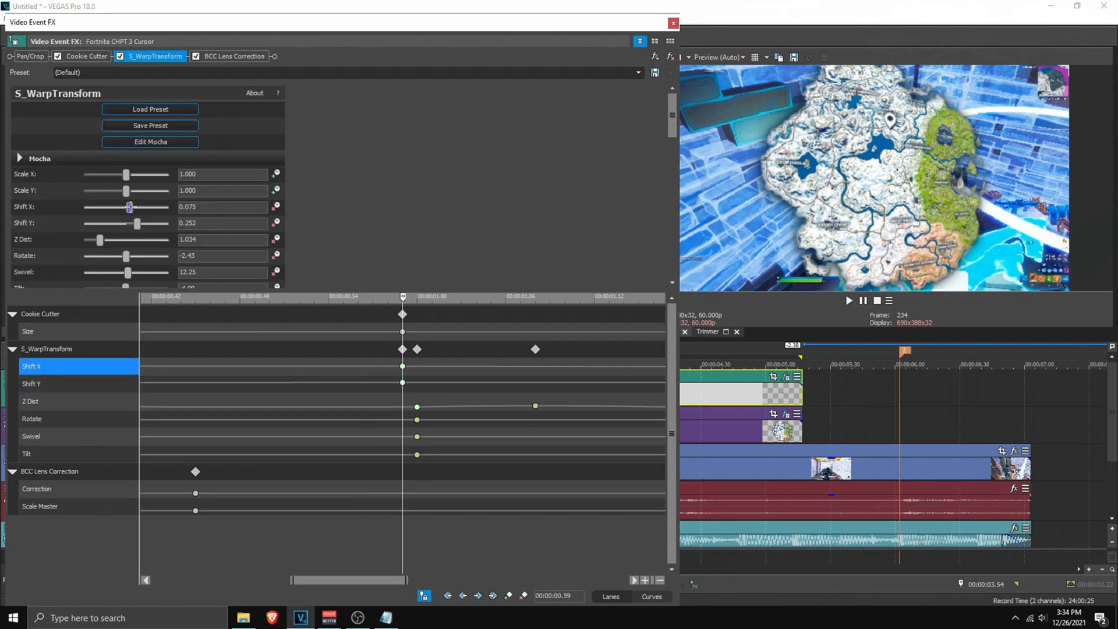
# - Copy the Shift X and Shift Y keyframes at 00:00:00.59 together to 00:00:01.17 in the Cursor event's S_WarpTransform
pyautogui.scroll(-2, 392, 190)
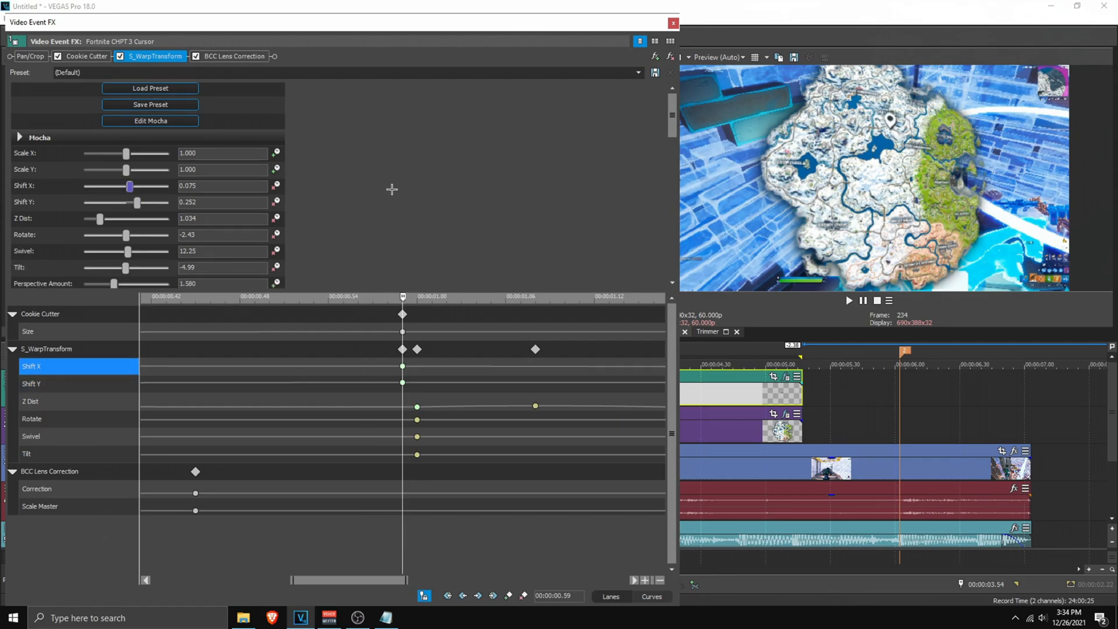
pyautogui.scroll(1, 403, 192)
pyautogui.scroll(-1, 403, 361)
pyautogui.click(402, 367)
pyautogui.keyDown('ctrl'); pyautogui.click(403, 383); pyautogui.keyUp('ctrl')
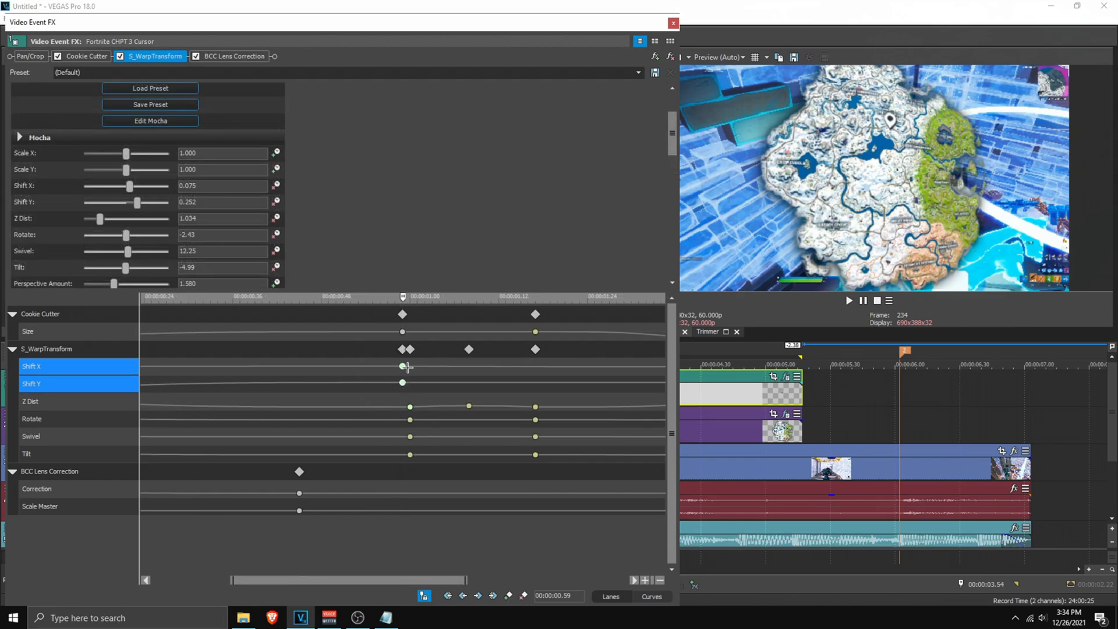
pyautogui.click(406, 367)
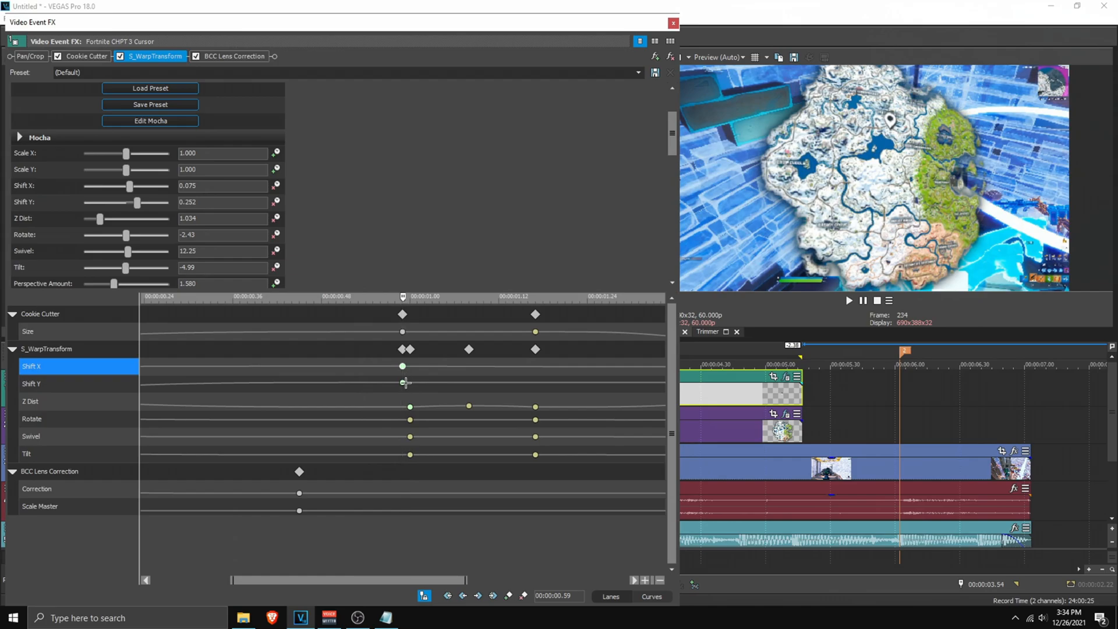
pyautogui.keyDown('ctrl'); pyautogui.click(403, 383); pyautogui.keyUp('ctrl')
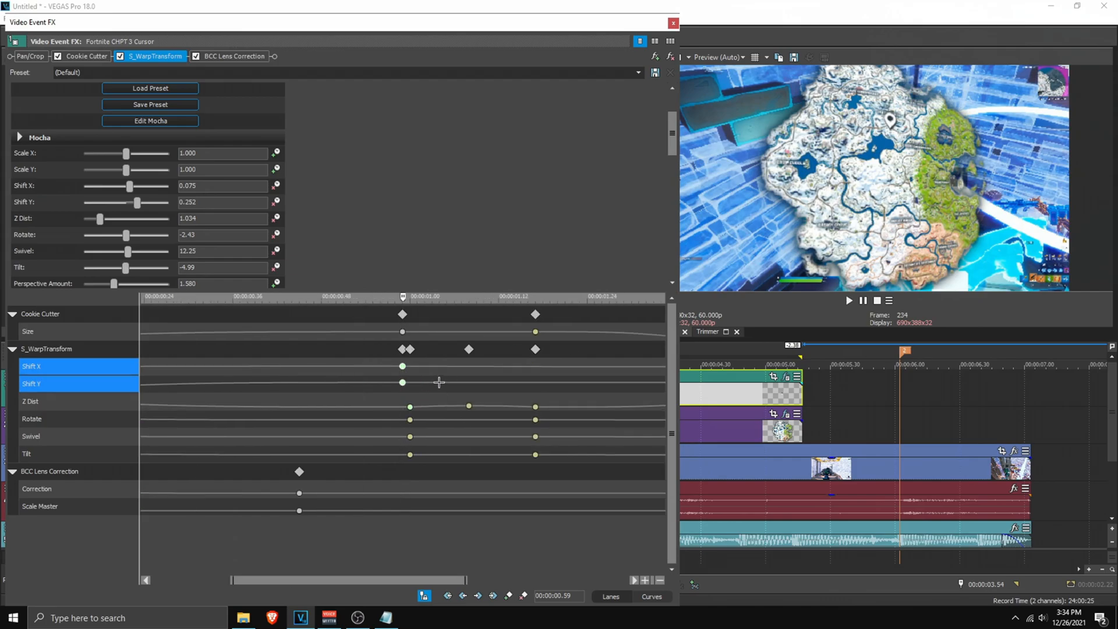
pyautogui.scroll(-3, 440, 382)
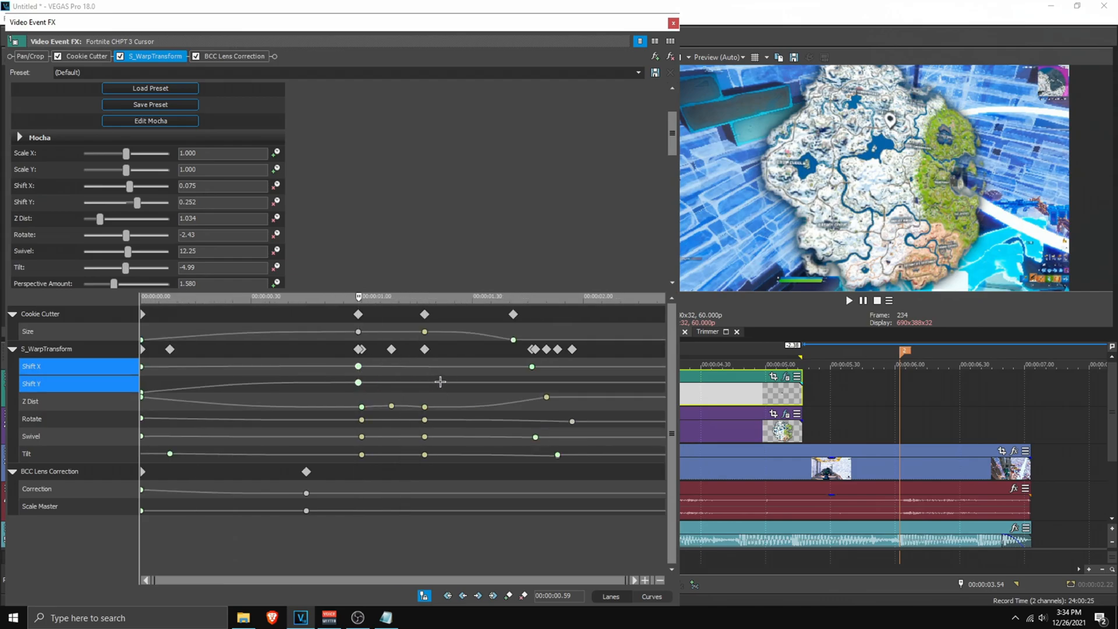
pyautogui.click(425, 367)
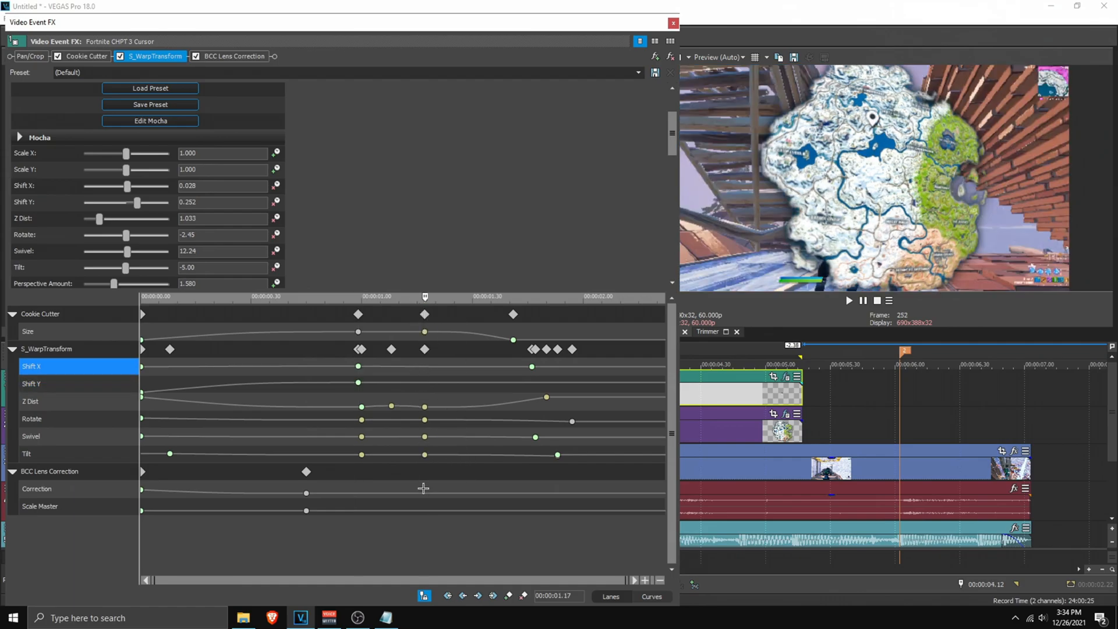
pyautogui.doubleClick(425, 366)
# - Change the interpolation of the Shift X and Shift Y keyframes at 00:00:01.17 to match the Rotate, Swivel and Tilt keyframes there
pyautogui.moveTo(425, 367); pyautogui.dragTo(427, 367)
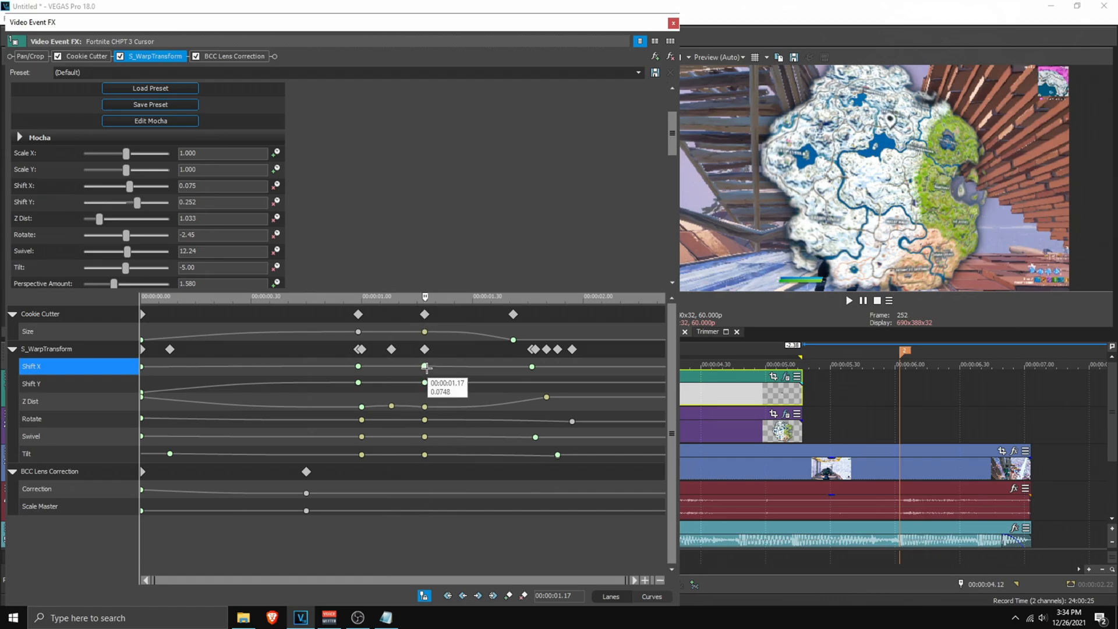
pyautogui.rightClick(426, 367)
pyautogui.click(444, 474)
pyautogui.click(424, 383)
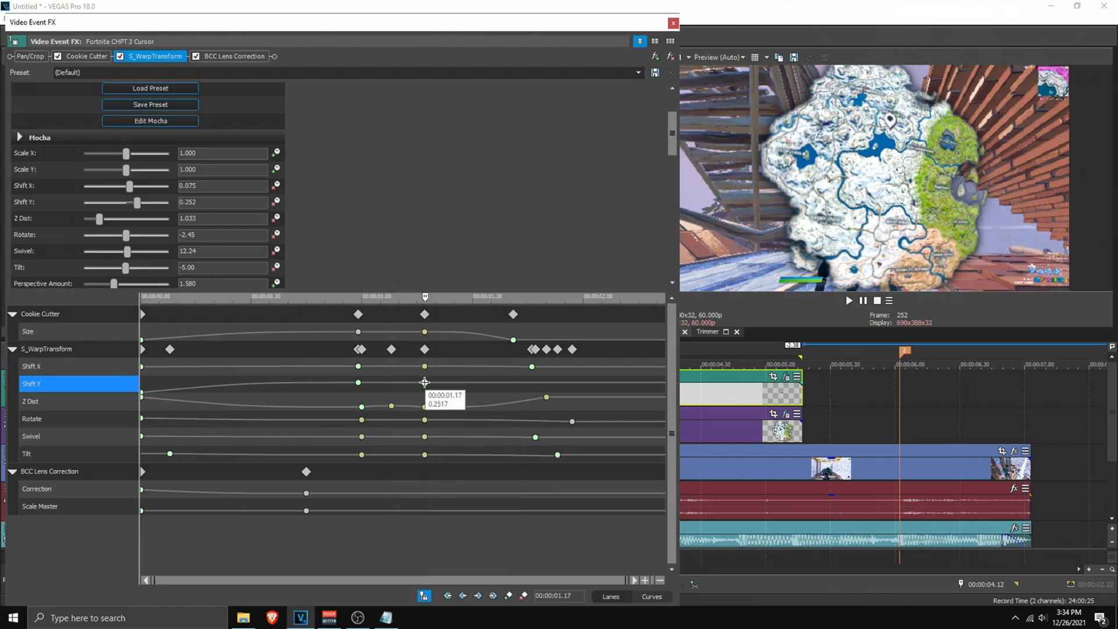
pyautogui.rightClick(424, 382)
pyautogui.click(444, 495)
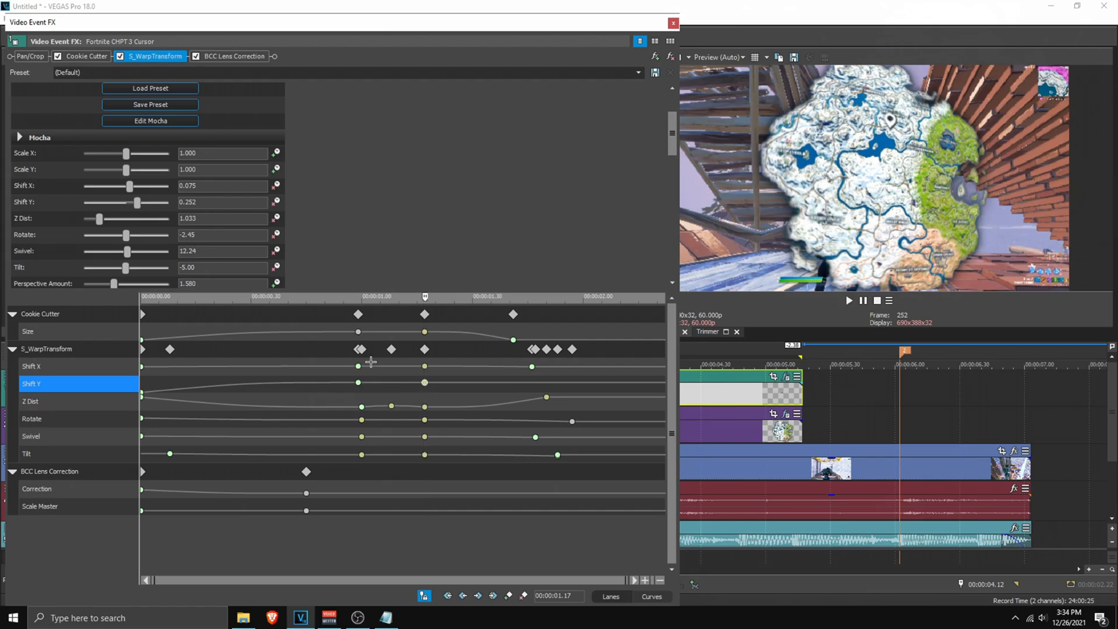
# - Add a Shift X keyframe of 0.069 at 00:00:01.08 in the Cursor event's S_WarpTransform, applying the -0.006 correction from the Fix cursor note
pyautogui.moveTo(370, 362)
pyautogui.mouseDown()
pyautogui.moveTo(382, 365)
pyautogui.moveTo(350, 365)
pyautogui.moveTo(422, 358)
pyautogui.moveTo(361, 376)
pyautogui.moveTo(390, 369)
pyautogui.mouseUp()
pyautogui.click(392, 369)
pyautogui.scroll(4, 411, 433)
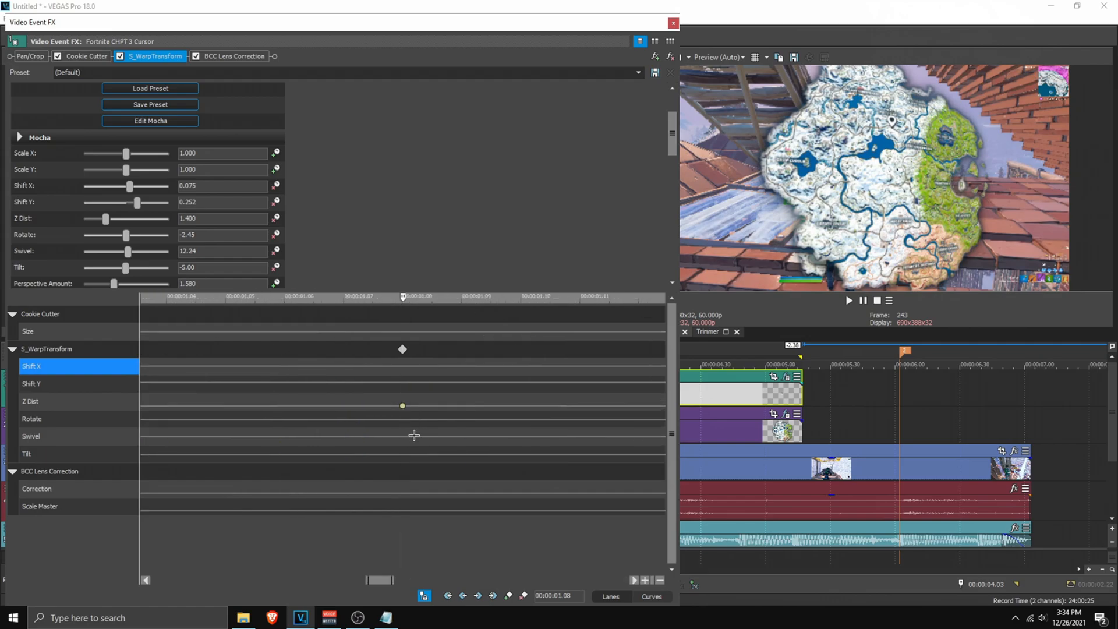
pyautogui.scroll(-4, 402, 406)
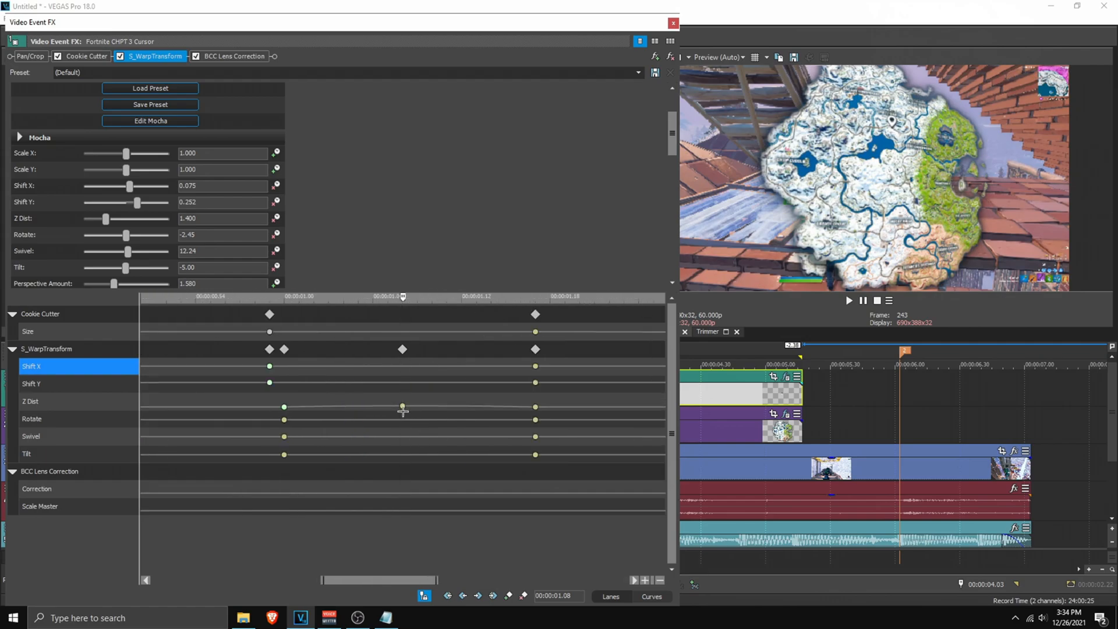
pyautogui.click(402, 359)
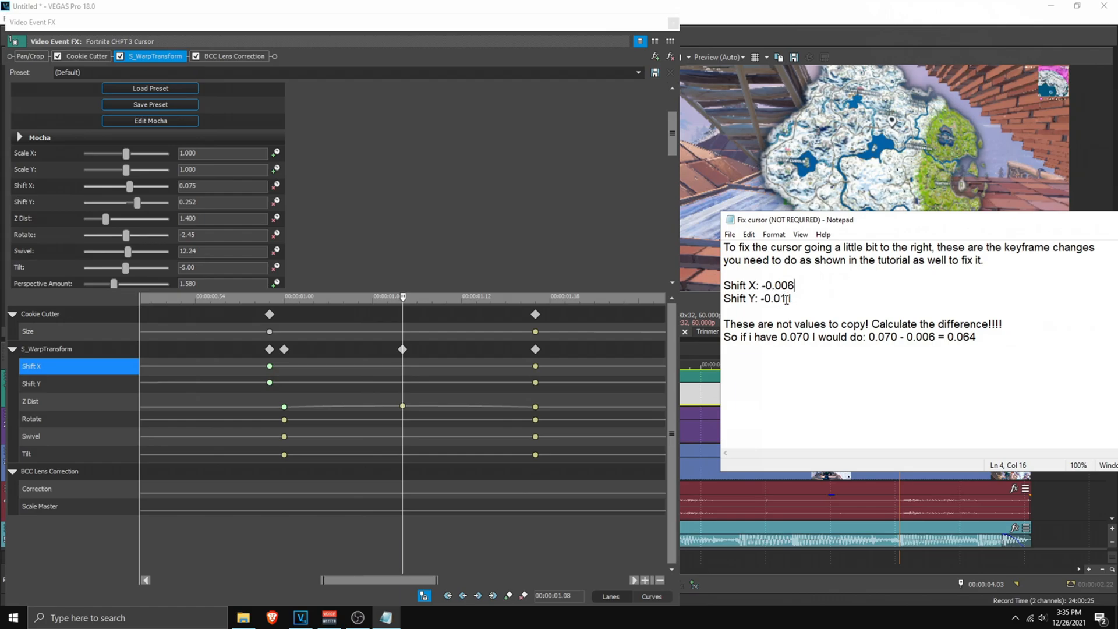
pyautogui.click(206, 186)
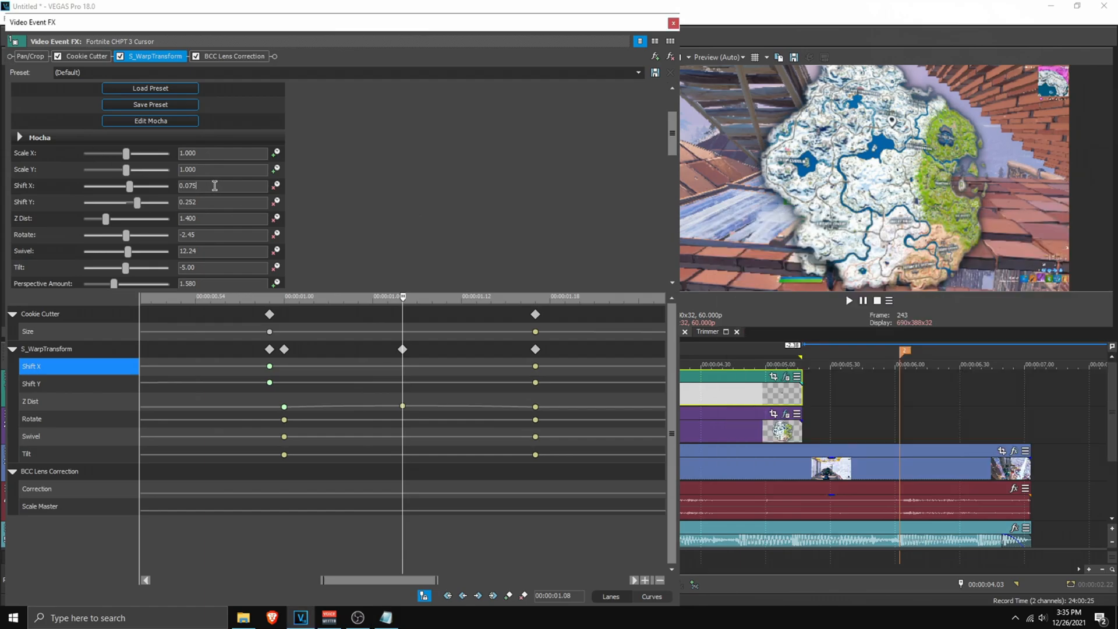
pyautogui.press('BackSpace')
pyautogui.press('Return')
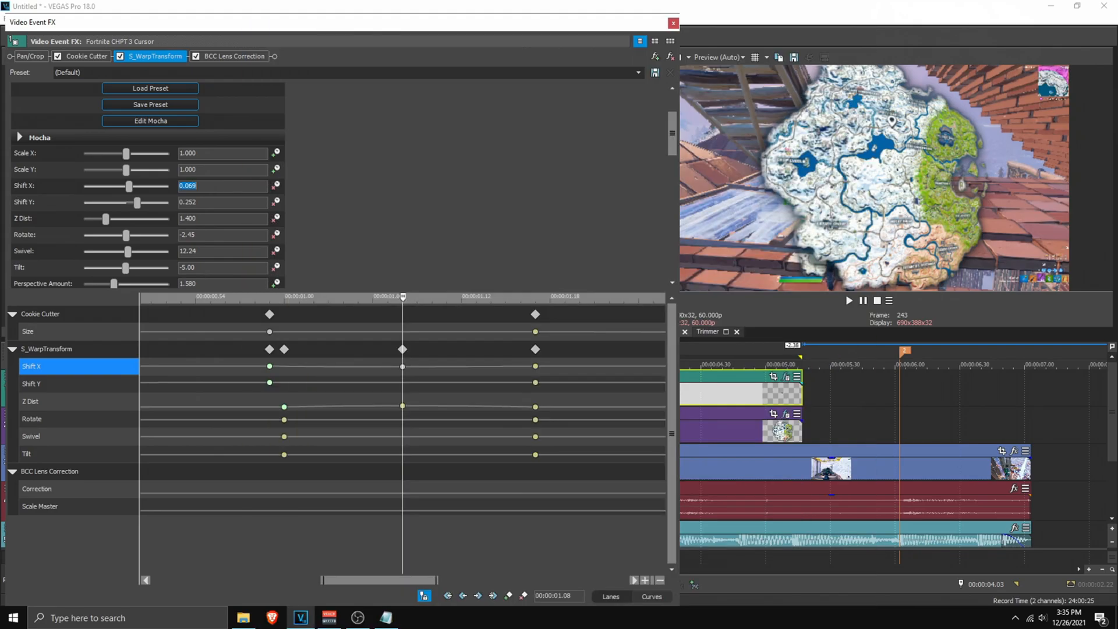
# - Add a Shift Y keyframe of 0.241 at 00:00:01.08 in the Cursor event's S_WarpTransform, applying the note's -0.011 correction
pyautogui.click(214, 202)
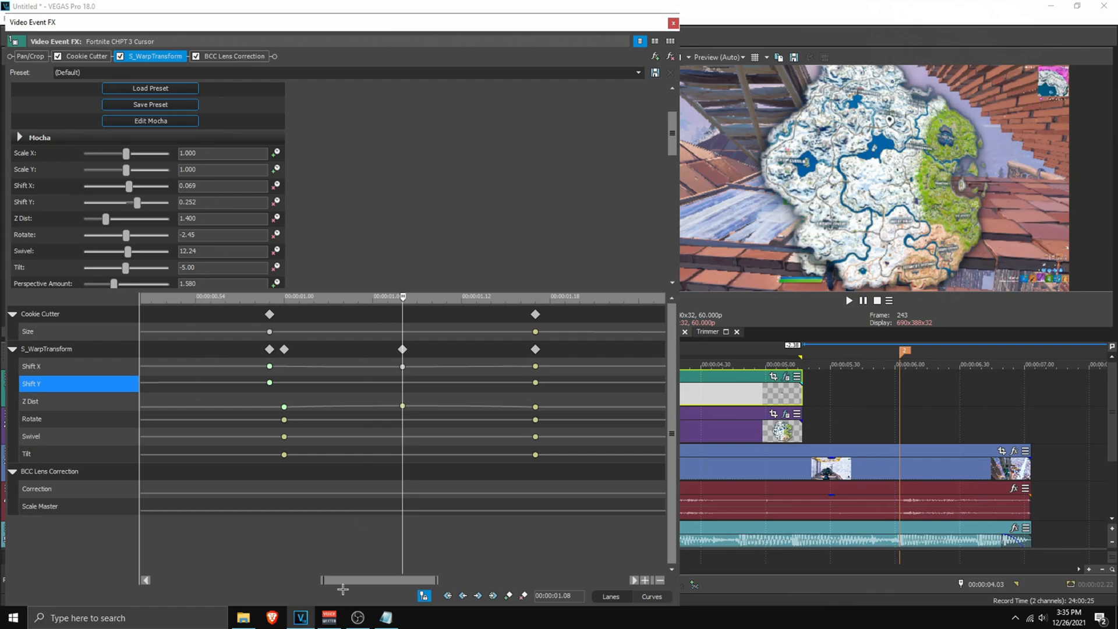
pyautogui.click(385, 617)
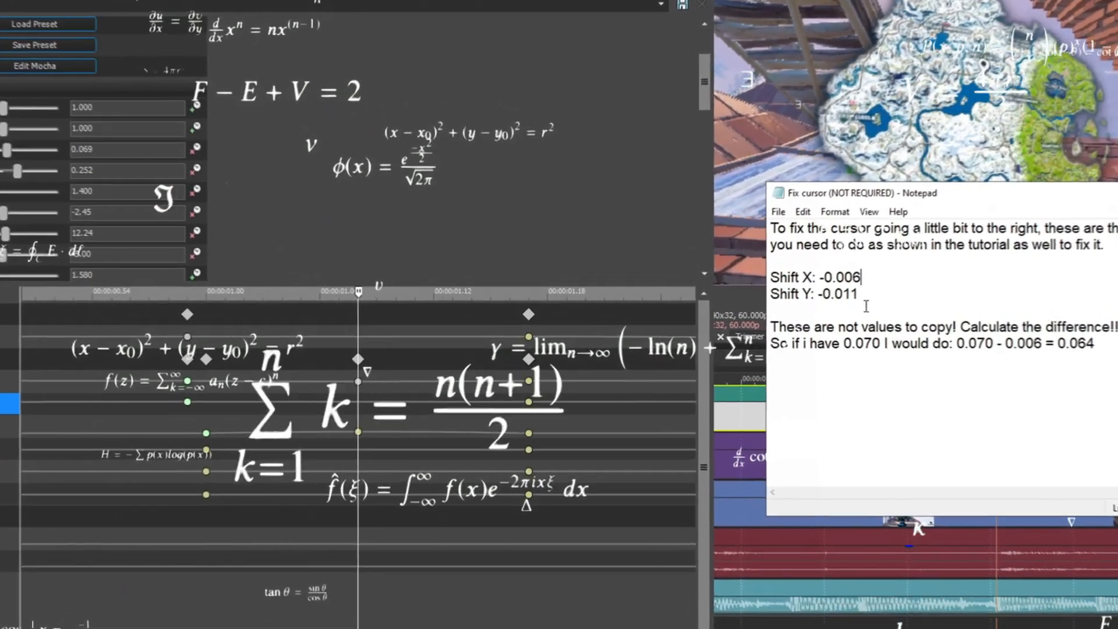
pyautogui.click(114, 174)
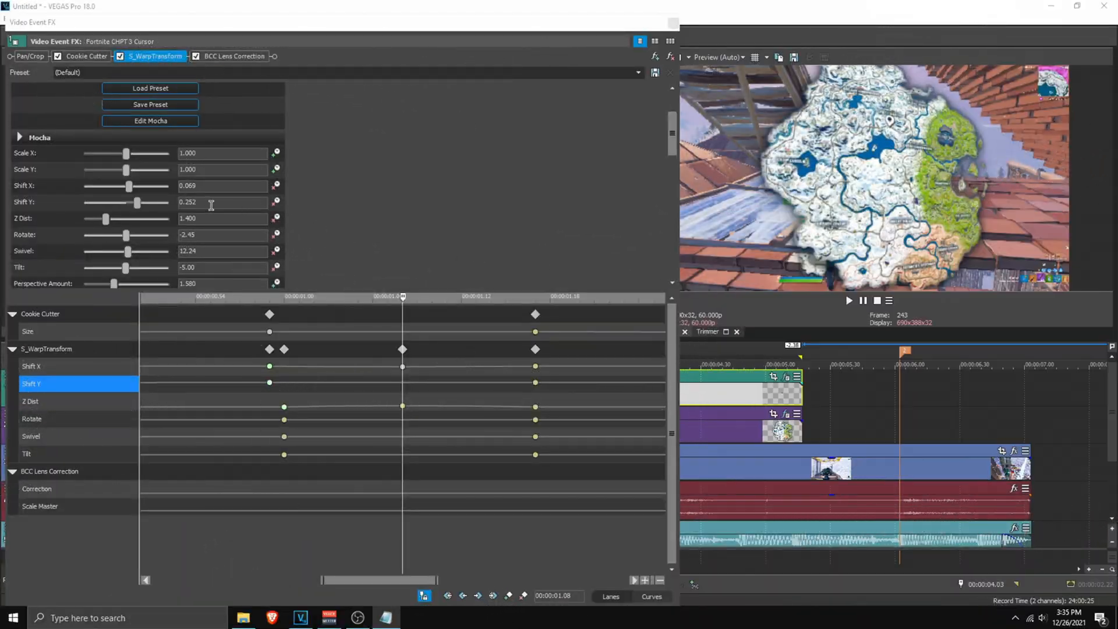
pyautogui.click(212, 205)
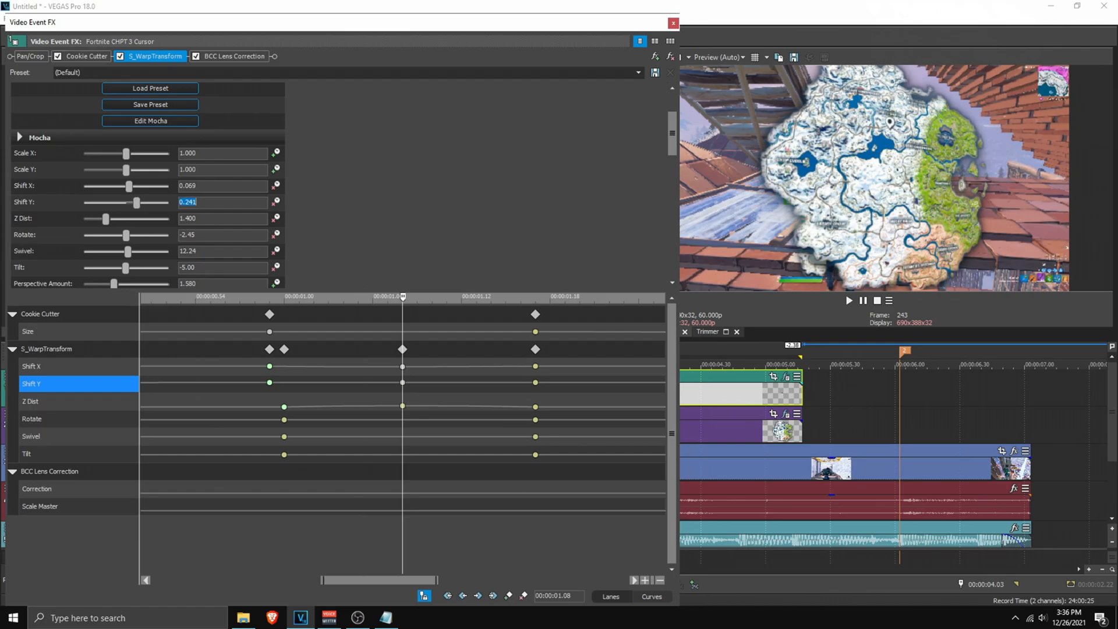
# - Change the interpolation of the Shift X and Shift Y keyframes at 00:00:01.08 to match the Z Dist keyframe there
pyautogui.rightClick(403, 366)
pyautogui.click(435, 484)
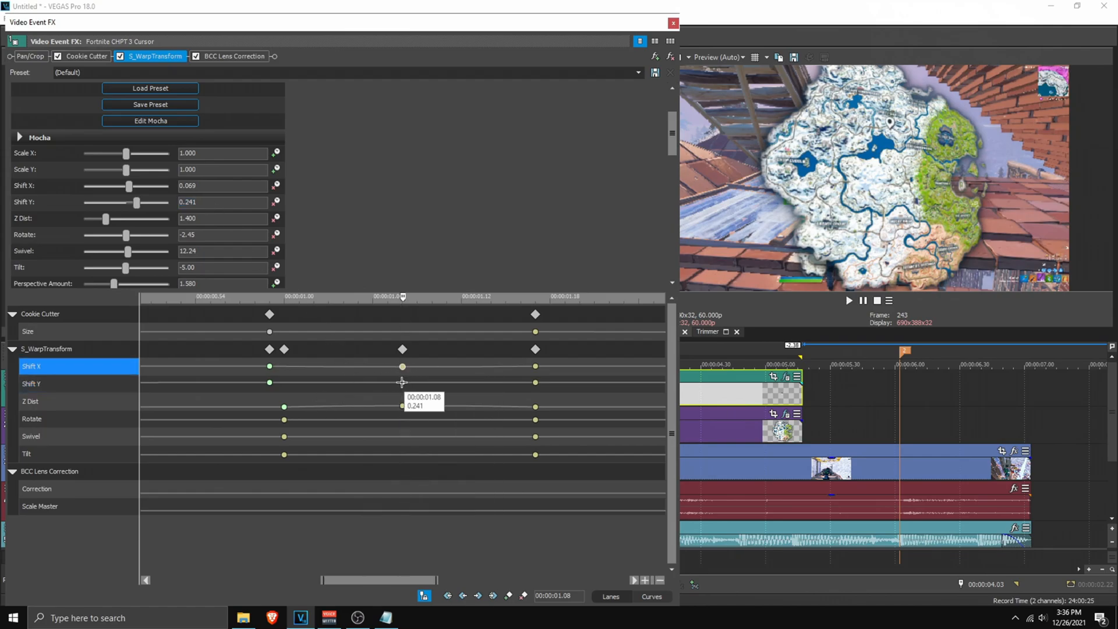
pyautogui.rightClick(402, 382)
pyautogui.click(442, 500)
pyautogui.moveTo(291, 367); pyautogui.dragTo(688, 394)
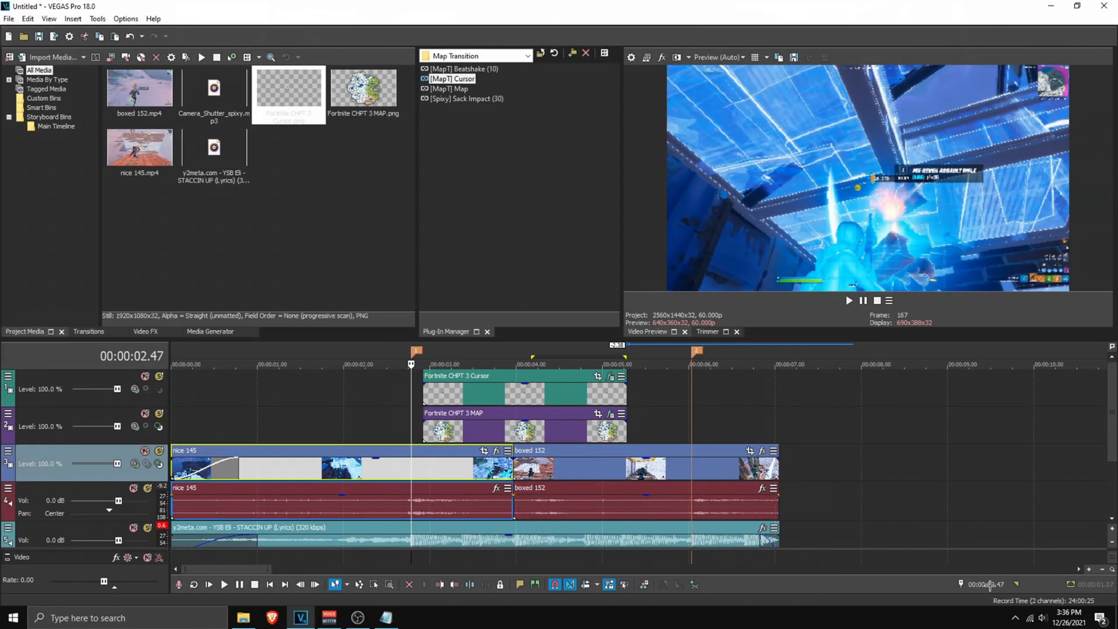
# - Split the nice 145 clip 30 frames before marker 1 and apply the [Spixy] Sack Impact (30) preset to its second part
pyautogui.doubleClick(990, 585)
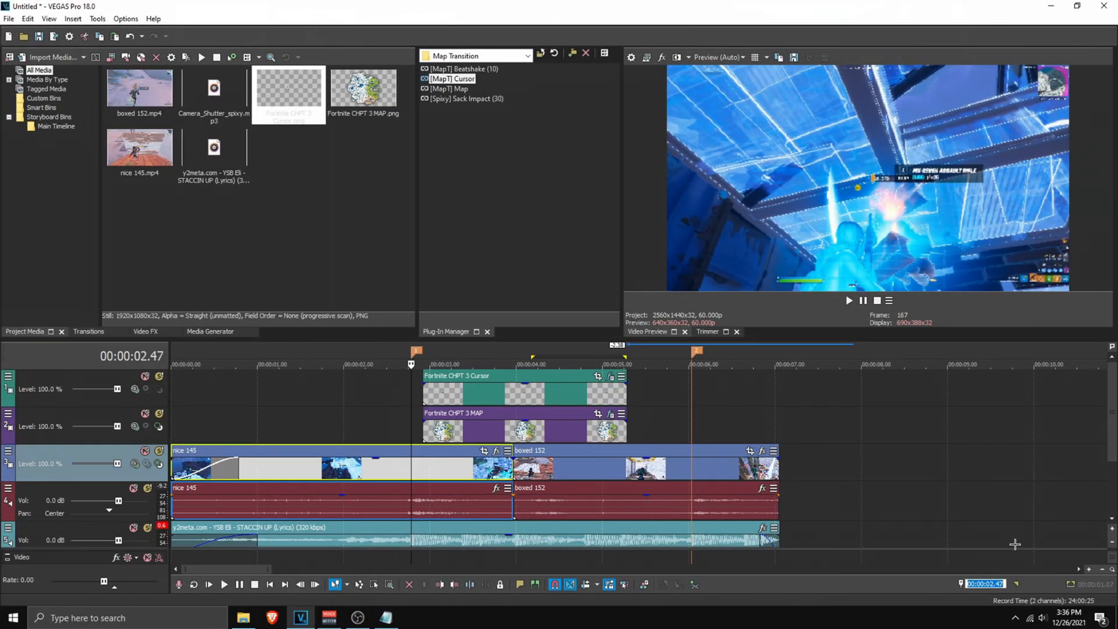
pyautogui.write('-30')
pyautogui.press('Return')
pyautogui.press('s')
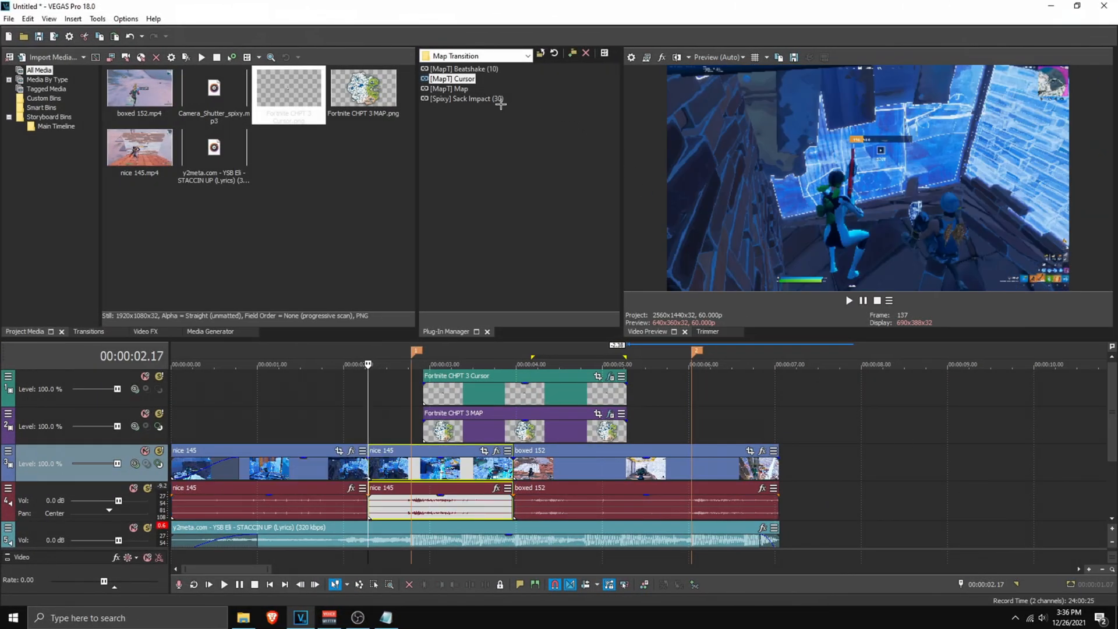
pyautogui.moveTo(496, 99); pyautogui.dragTo(429, 466)
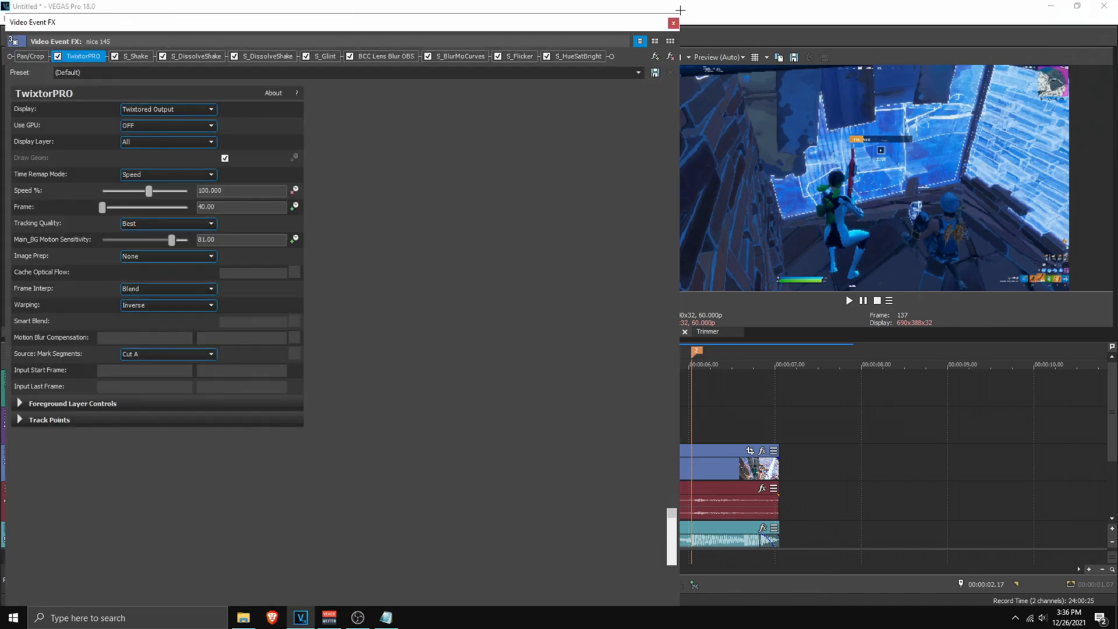
pyautogui.click(674, 22)
# - Split the boxed 152 clip 30 frames before marker 2 and apply the [Spixy] Sack Impact (30) preset to its second part
pyautogui.click(691, 466)
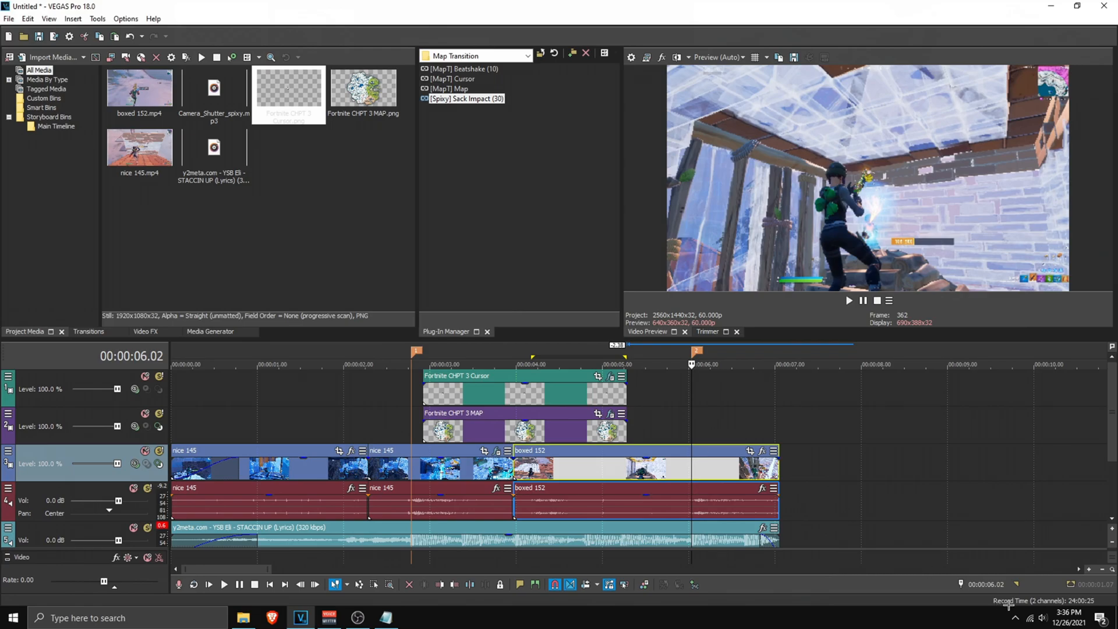
pyautogui.click(994, 584)
pyautogui.write('-30')
pyautogui.press('Return')
pyautogui.press('s')
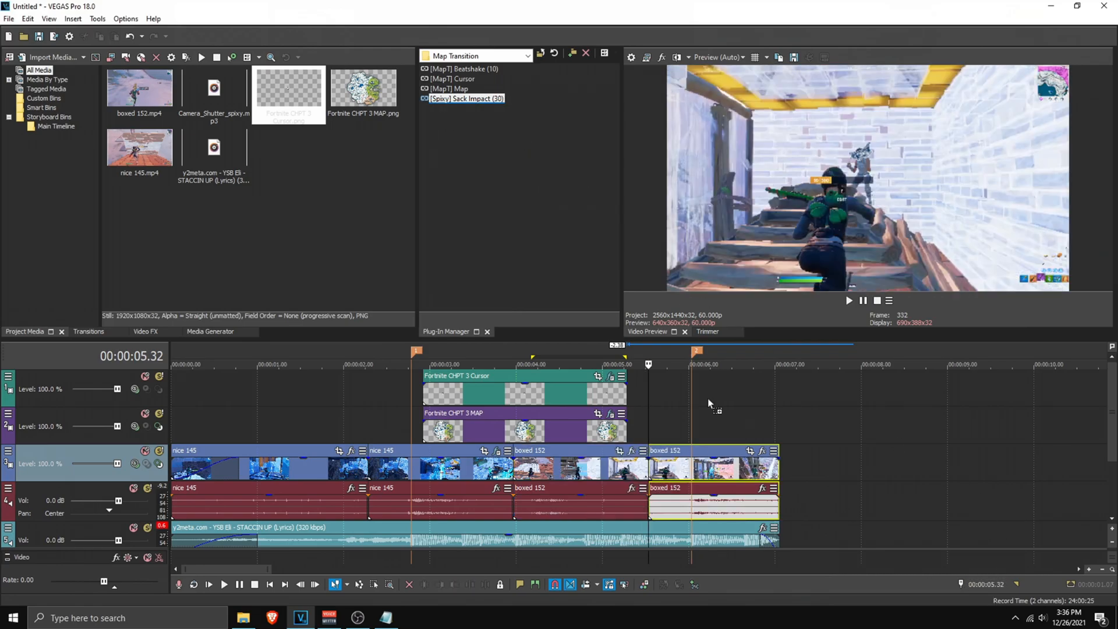
pyautogui.moveTo(467, 98); pyautogui.dragTo(695, 458)
pyautogui.click(674, 23)
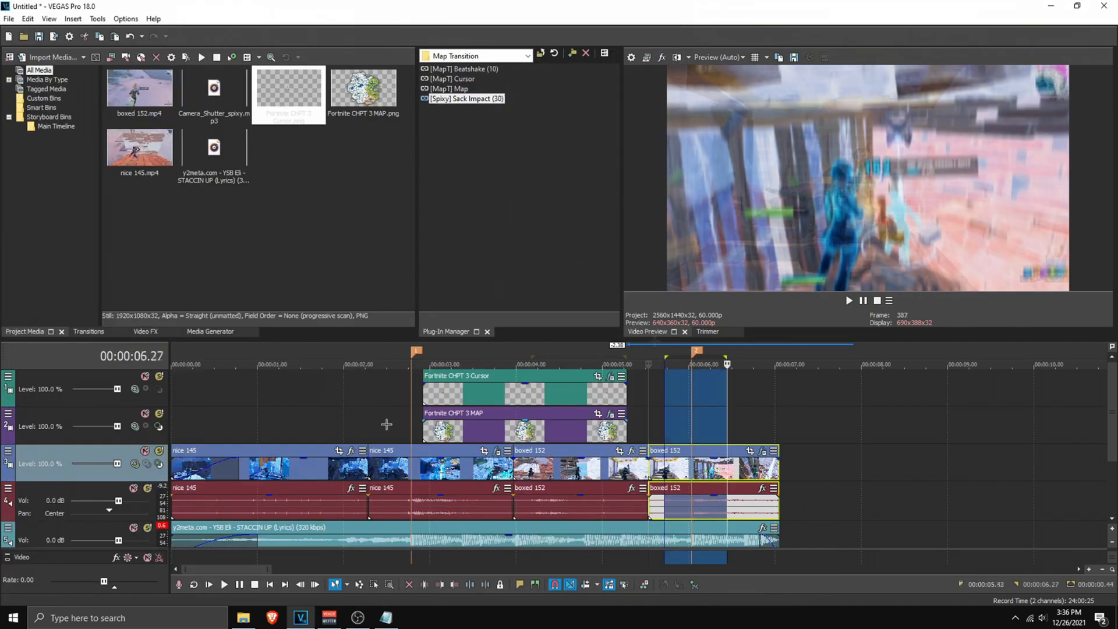
# - Apply the default preset of Color Corrector (Secondary) to the second nice 145 clip
pyautogui.moveTo(384, 424); pyautogui.dragTo(465, 469)
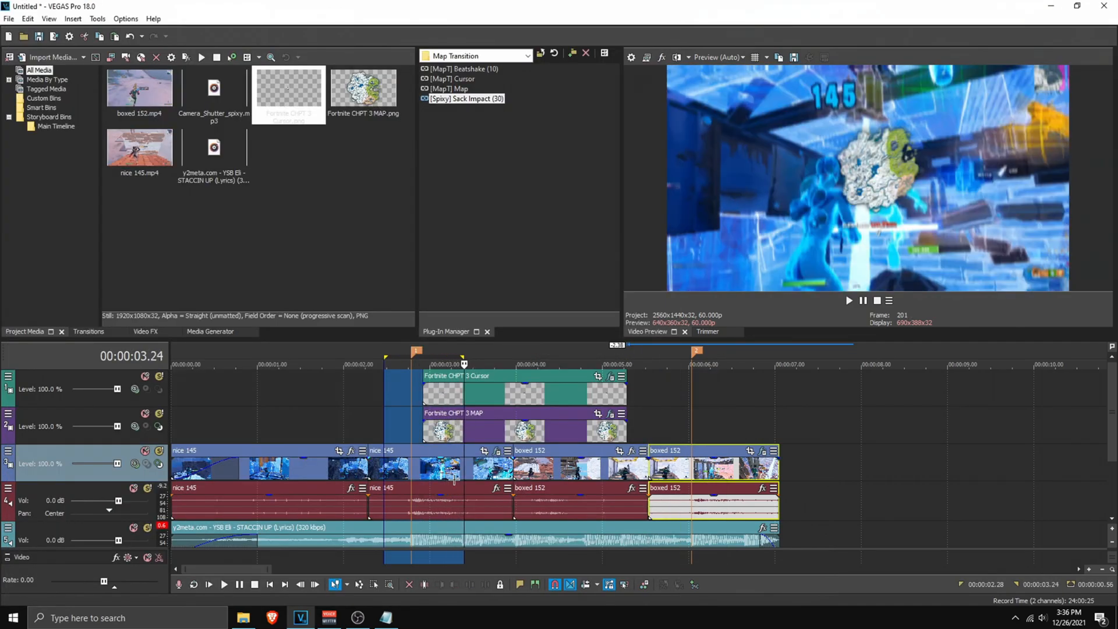
pyautogui.click(457, 475)
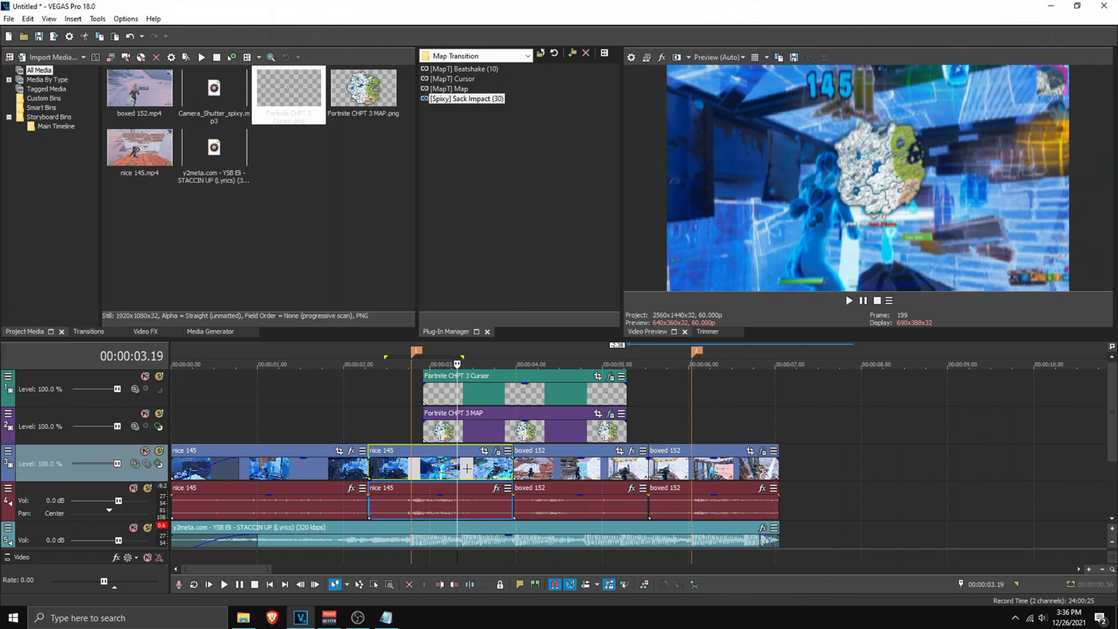
pyautogui.click(140, 332)
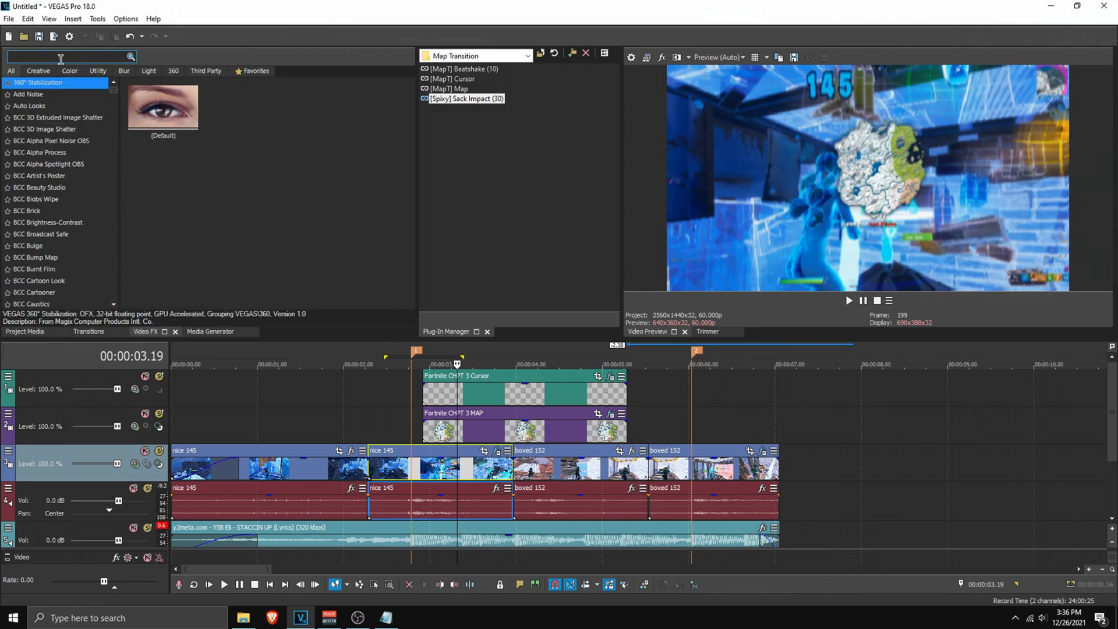
pyautogui.click(61, 57)
pyautogui.write('color c')
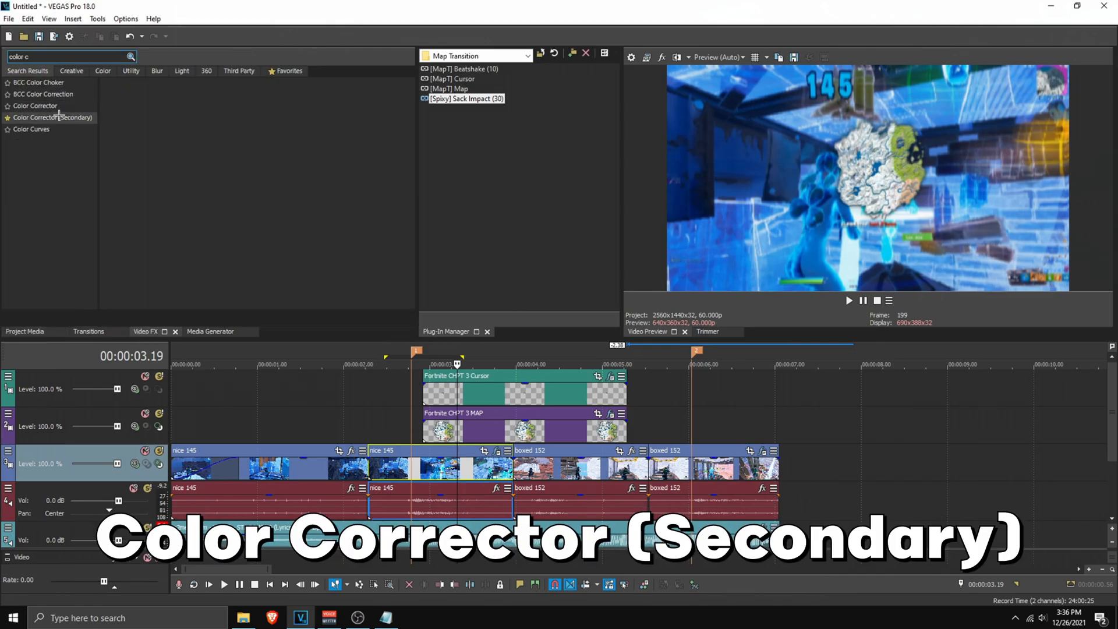
pyautogui.click(59, 117)
pyautogui.click(169, 137)
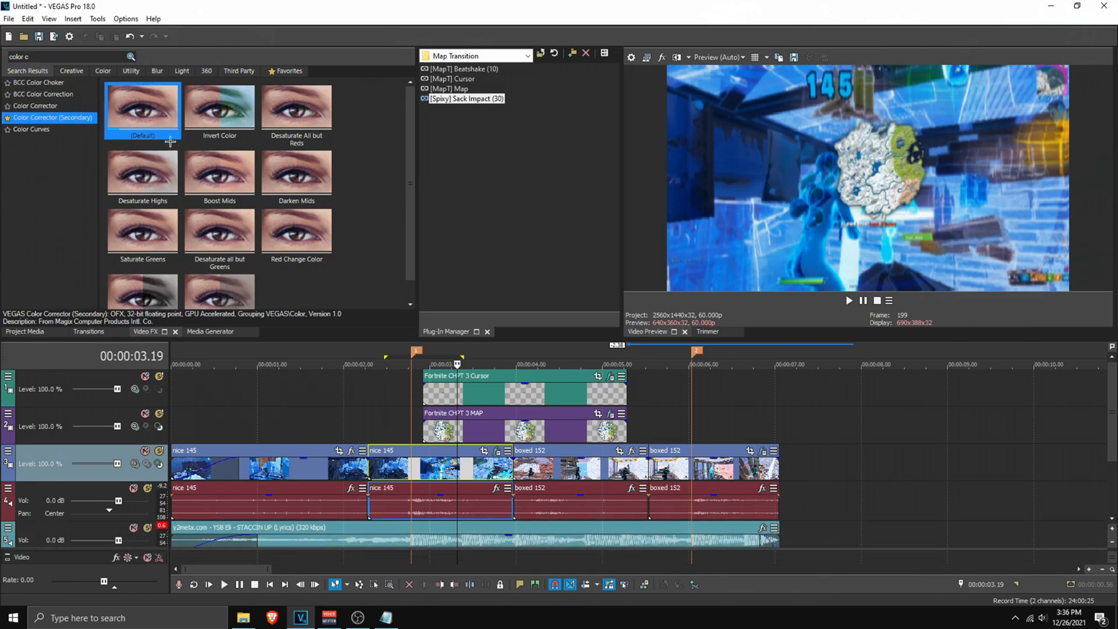
pyautogui.moveTo(437, 470); pyautogui.dragTo(438, 472)
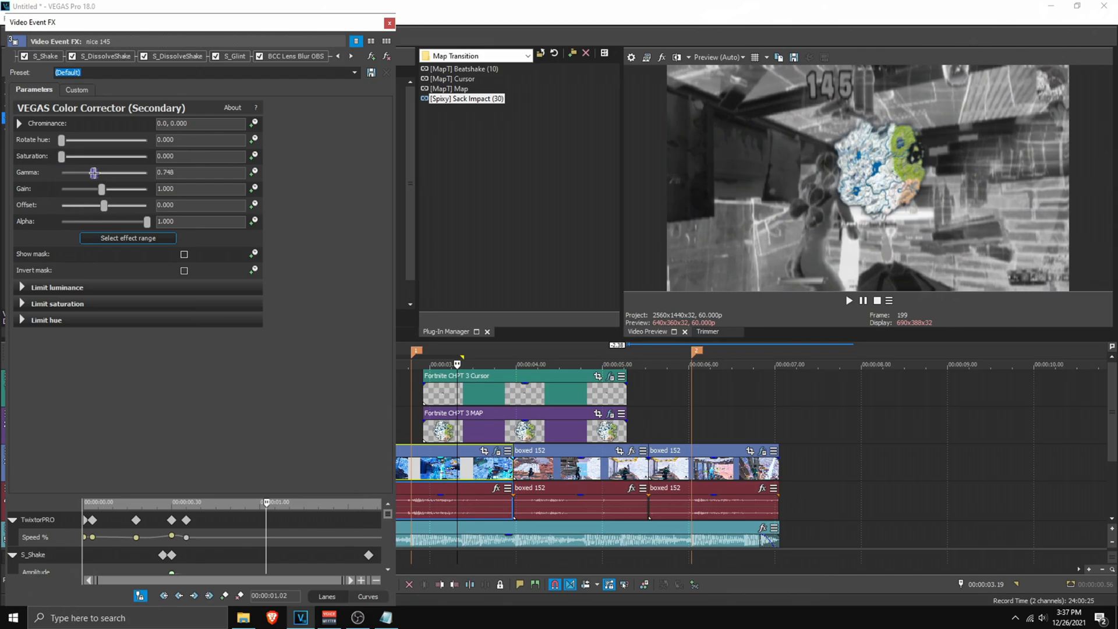
# - Keyframe the Color Corrector (Secondary) with Saturation 0.122, Gamma 0.721 and Gain 0.966, and move those keyframes to the clip's end
pyautogui.moveTo(94, 172); pyautogui.dragTo(100, 189)
pyautogui.moveTo(61, 156); pyautogui.dragTo(64, 156)
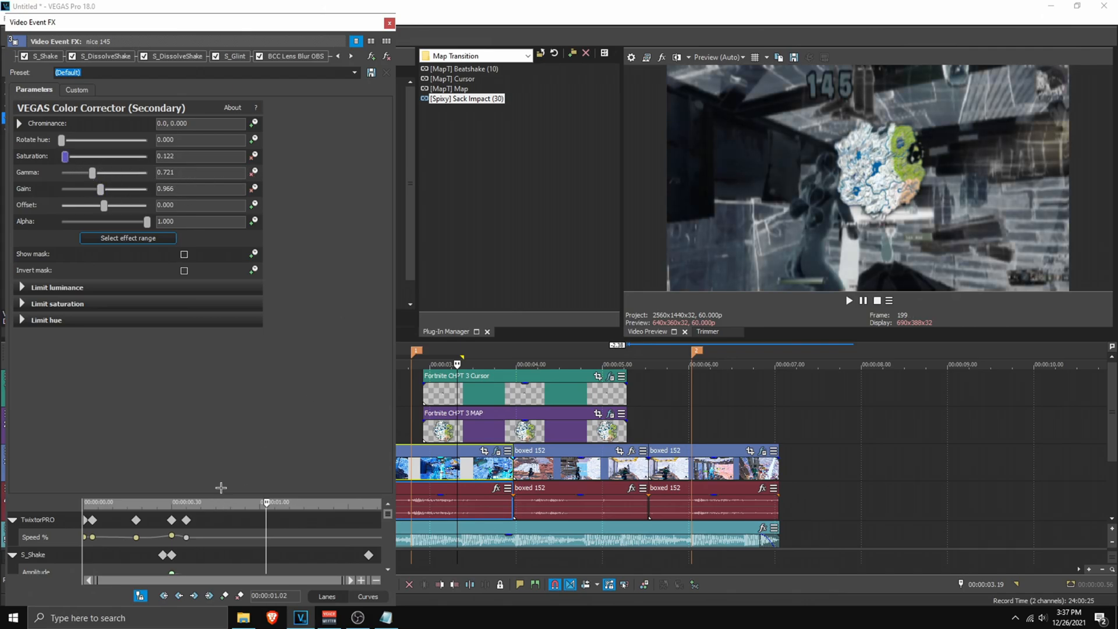
pyautogui.moveTo(219, 496); pyautogui.dragTo(230, 357)
pyautogui.scroll(-5, 384, 543)
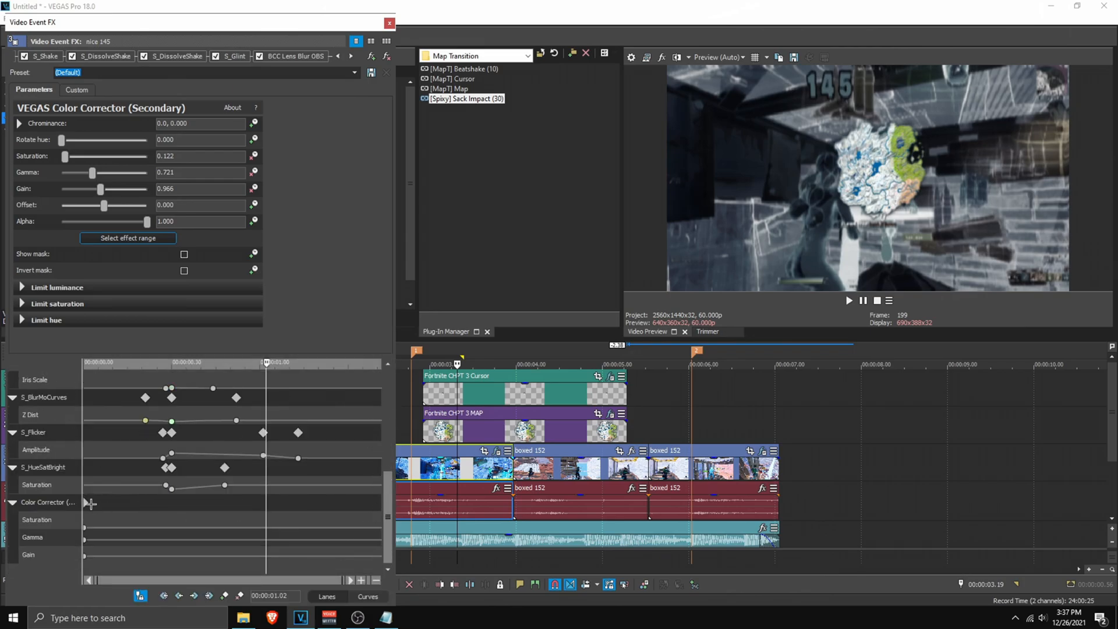
pyautogui.moveTo(89, 505); pyautogui.dragTo(433, 536)
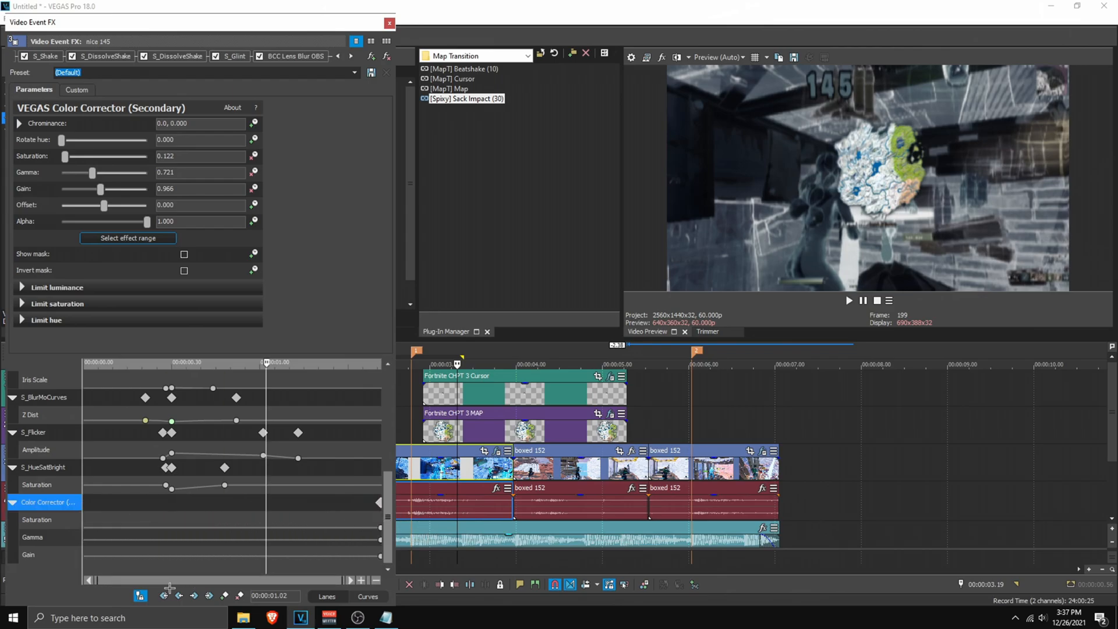
# - Add Color Corrector (Secondary) keyframes at 00:00:00.38 of the second nice 145 clip, where the map first appears
pyautogui.click(140, 595)
pyautogui.click(427, 473)
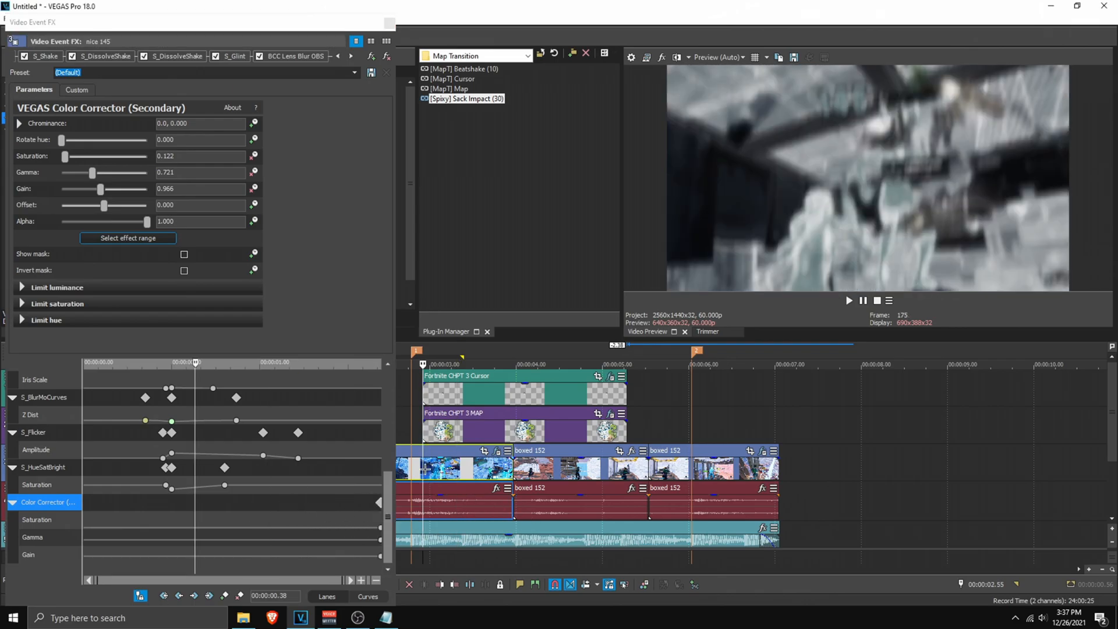
pyautogui.click(225, 595)
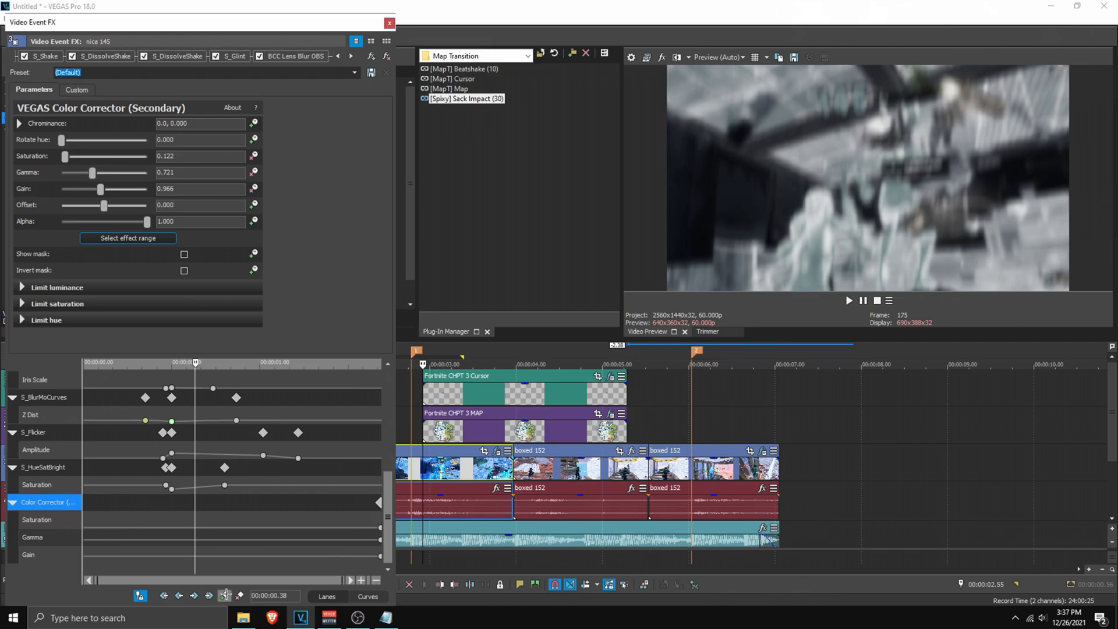
pyautogui.click(378, 502)
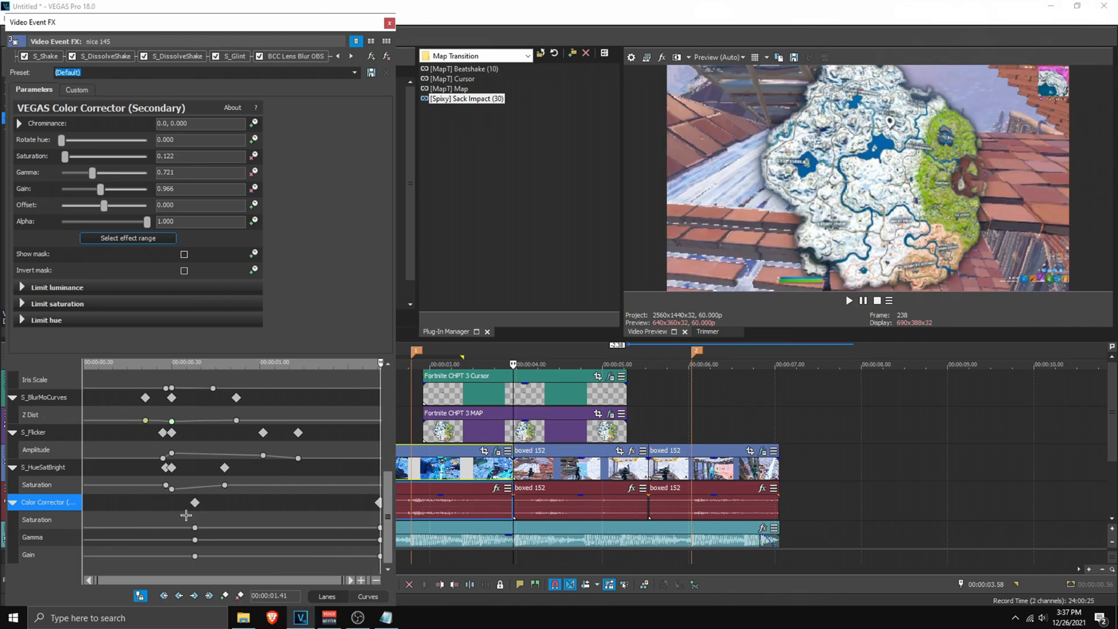
# - Set Saturation, Gamma and Gain to 1.000 on the Color Corrector keyframes at 00:00:00.38, preview the clip and close its effects
pyautogui.click(194, 502)
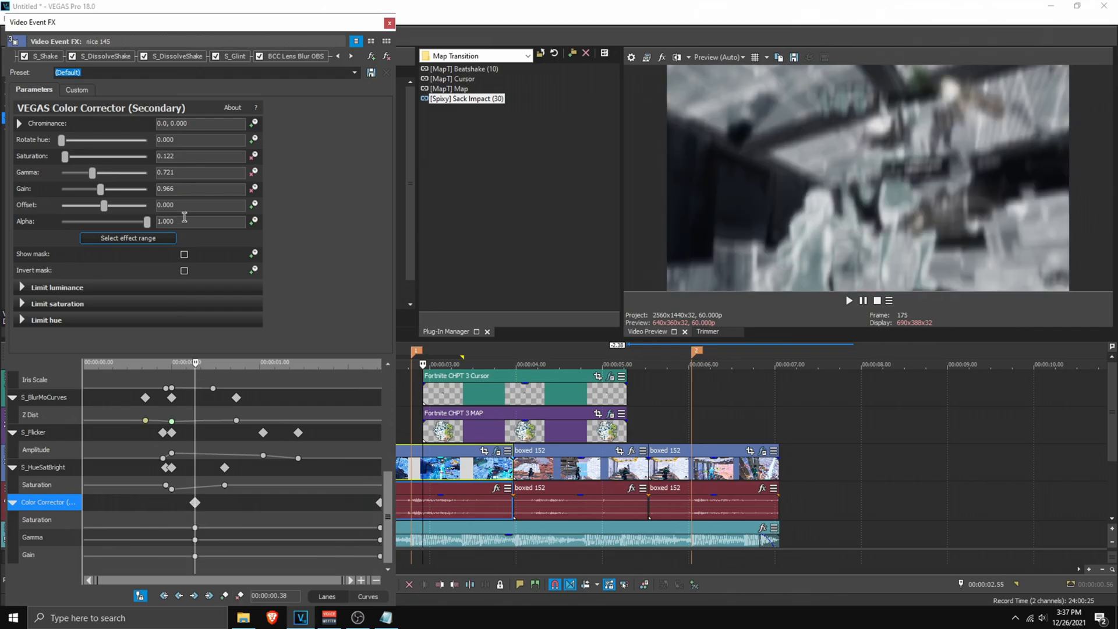
pyautogui.click(185, 155)
pyautogui.write('1')
pyautogui.click(196, 172)
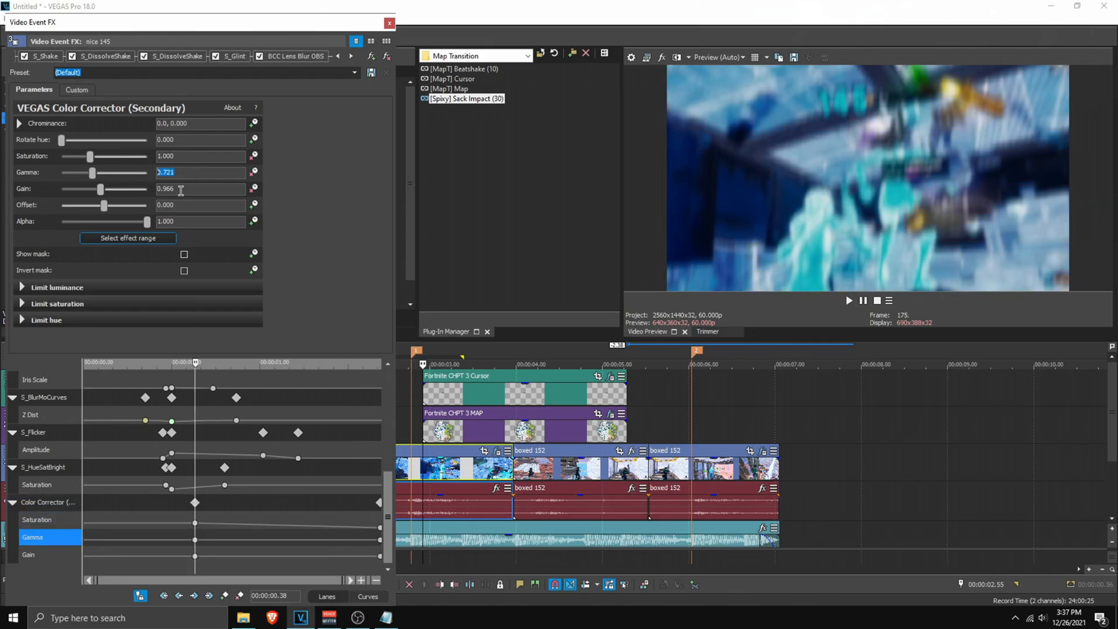
pyautogui.write('1')
pyautogui.click(180, 190)
pyautogui.write('1')
pyautogui.click(830, 237)
pyautogui.press('space')
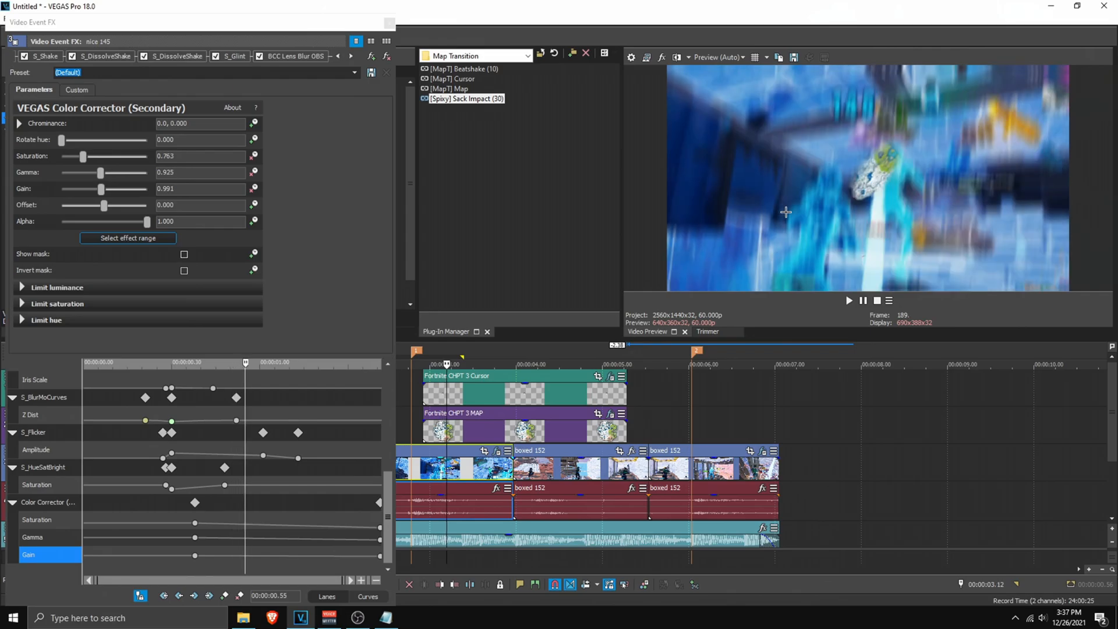
pyautogui.click(389, 22)
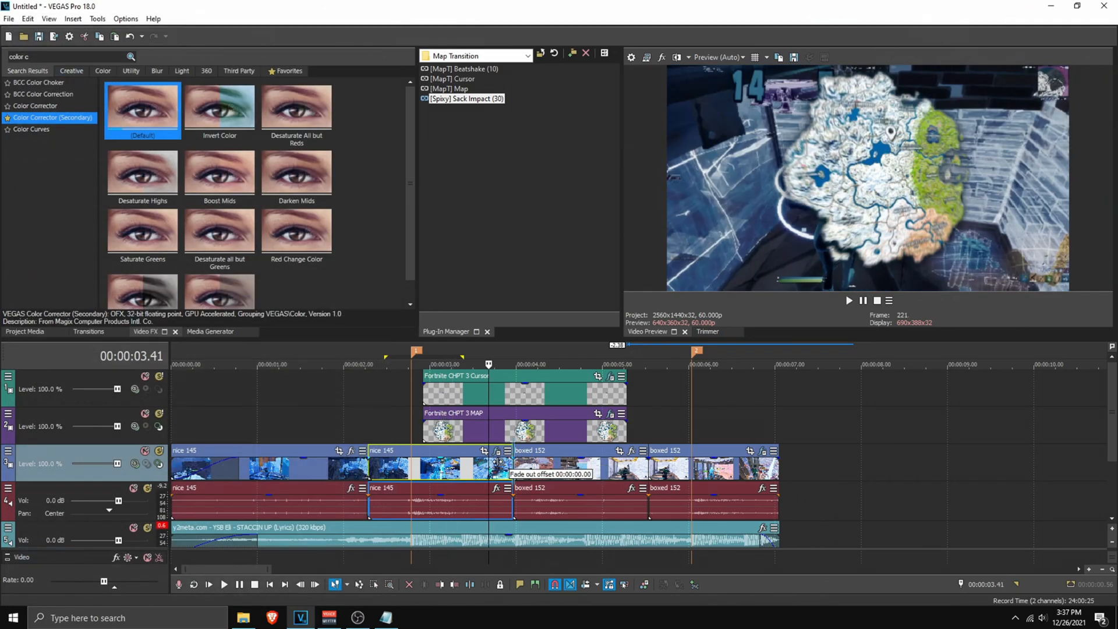
# - Fade out the second nice 145 clip from just after 00:00:03.41 to its end and play back the result
pyautogui.scroll(3, 563, 473)
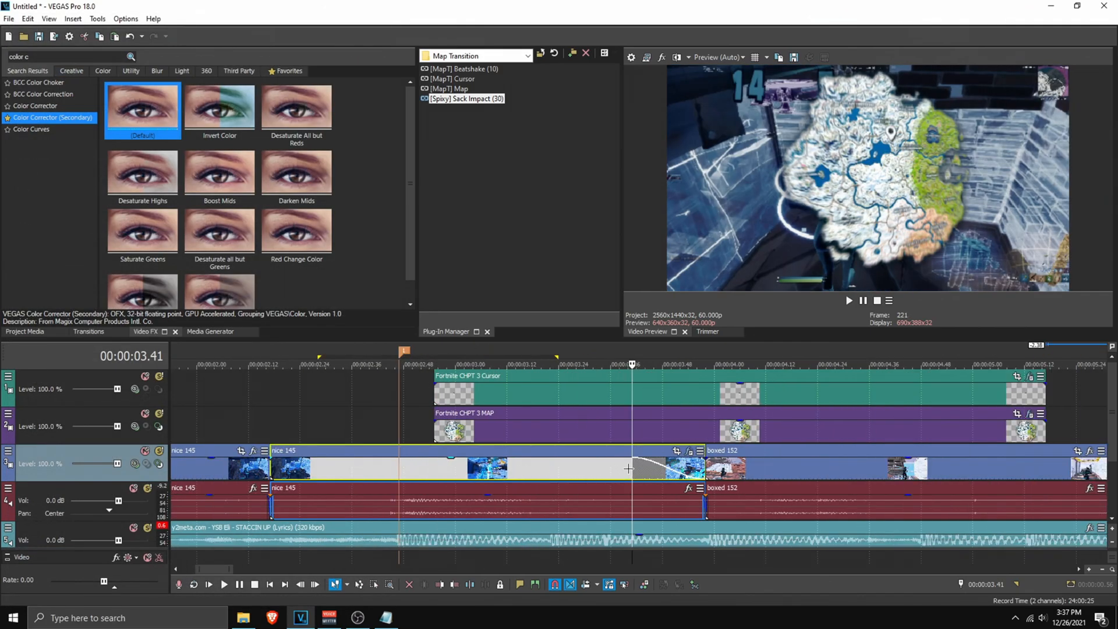
pyautogui.moveTo(633, 468); pyautogui.dragTo(642, 469)
pyautogui.press('space')
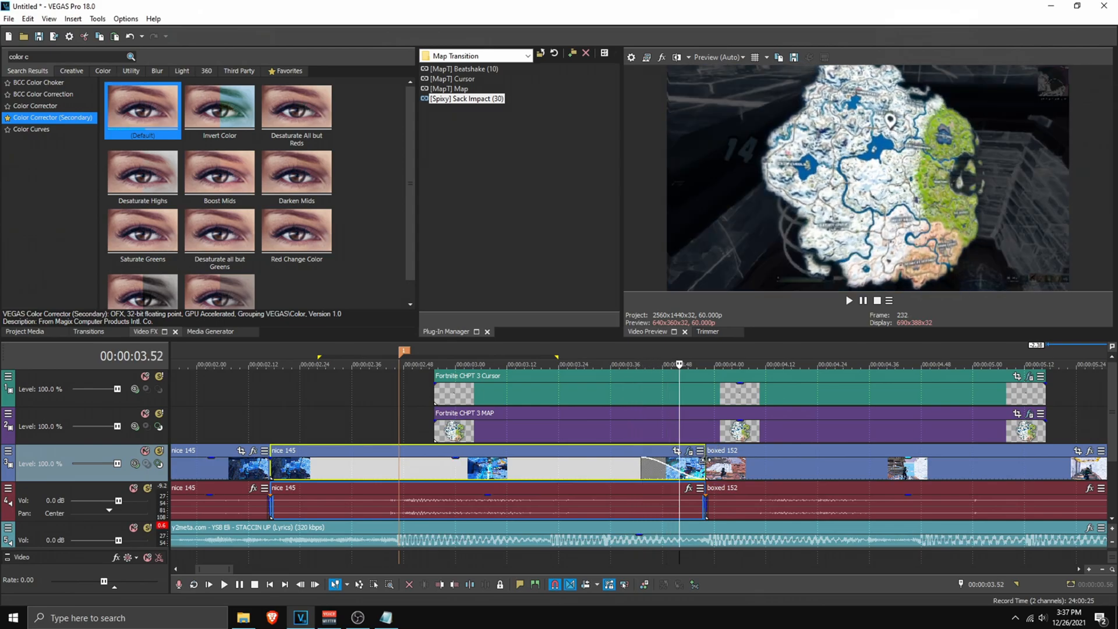
# - Fade in the first boxed 152 clip from its start to just before 00:00:04.15
pyautogui.click(704, 460)
pyautogui.moveTo(706, 458); pyautogui.dragTo(769, 459)
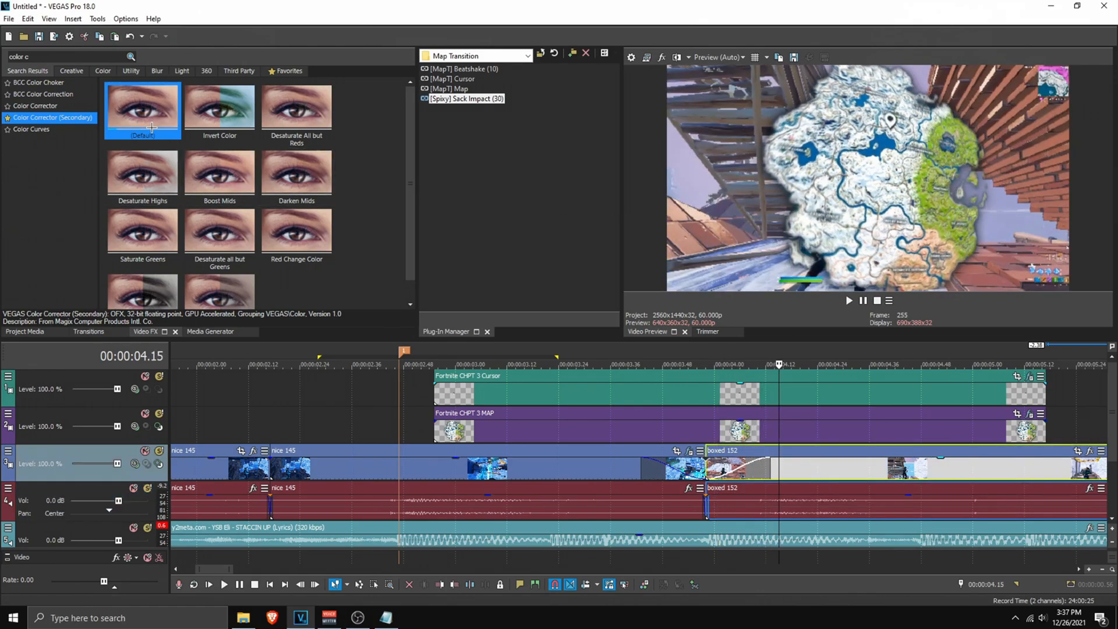
# - Add Color Corrector (Secondary) to the first boxed 152 clip and keyframe Saturation 0.306, Gamma 0.612 and Gain 0.824 at its start
pyautogui.moveTo(803, 473); pyautogui.dragTo(803, 471)
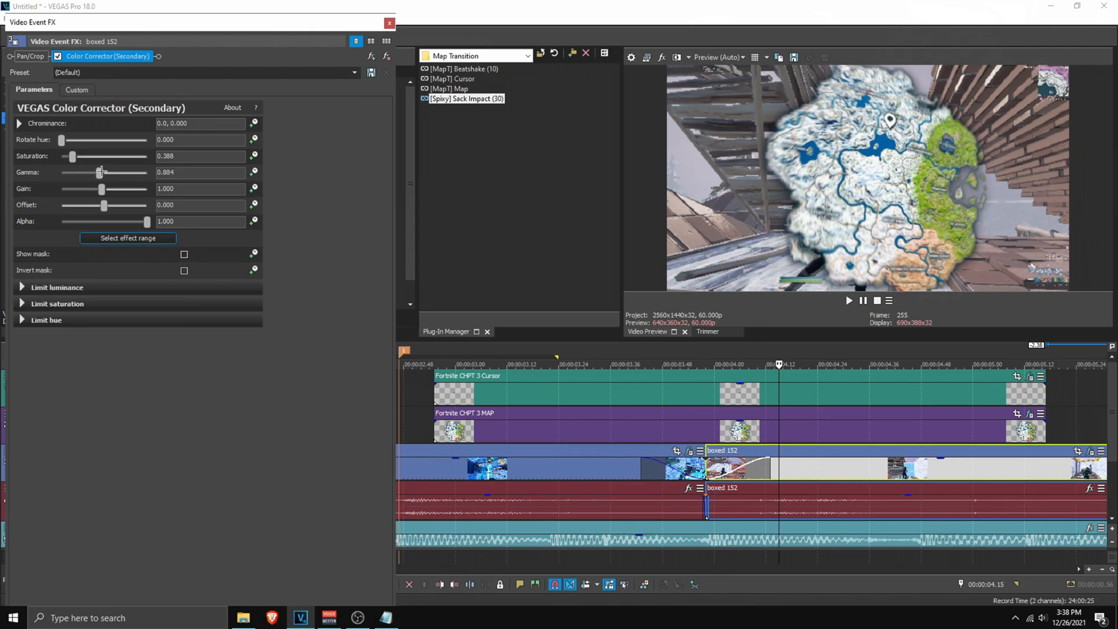
pyautogui.moveTo(100, 172)
pyautogui.mouseDown()
pyautogui.moveTo(87, 173)
pyautogui.moveTo(94, 190)
pyautogui.mouseUp()
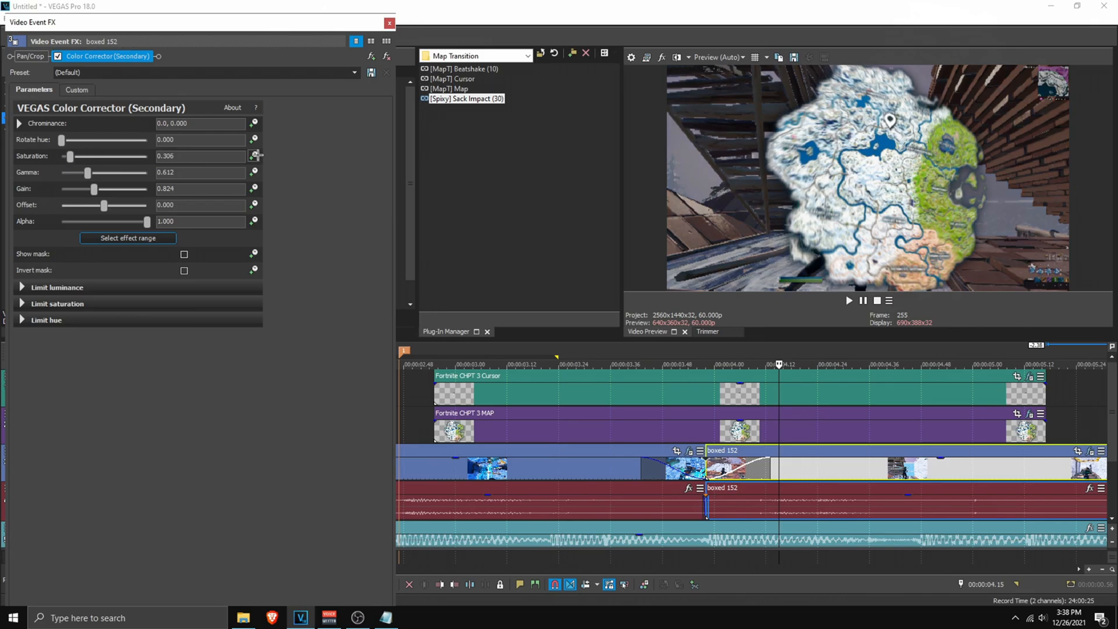
pyautogui.click(254, 155)
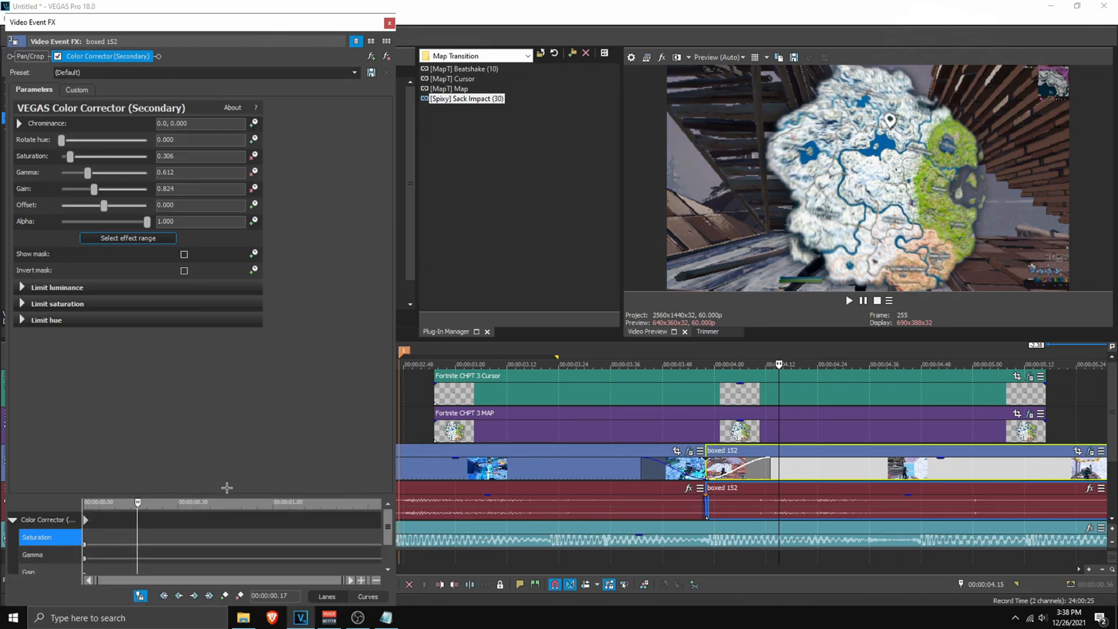
# - Add Color Corrector keyframes at 00:00:00.47 of the boxed 152 clip with Saturation, Gamma and Gain set to 1.000
pyautogui.click(761, 210)
pyautogui.press('Right')
pyautogui.press('Return')
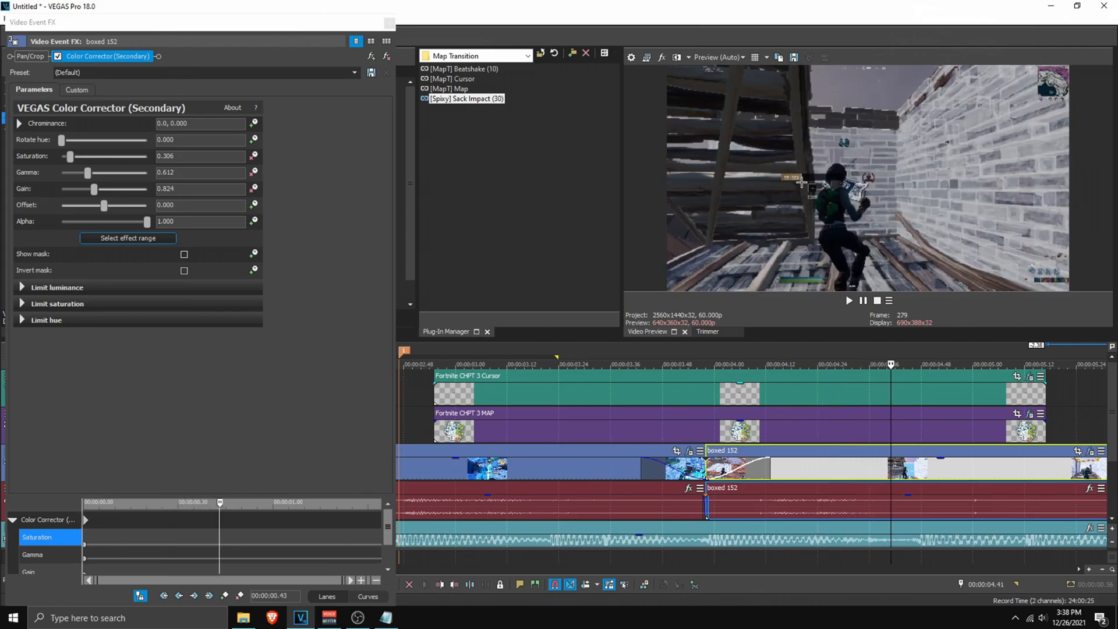
pyautogui.doubleClick(205, 157)
pyautogui.write('1')
pyautogui.doubleClick(185, 173)
pyautogui.write('1')
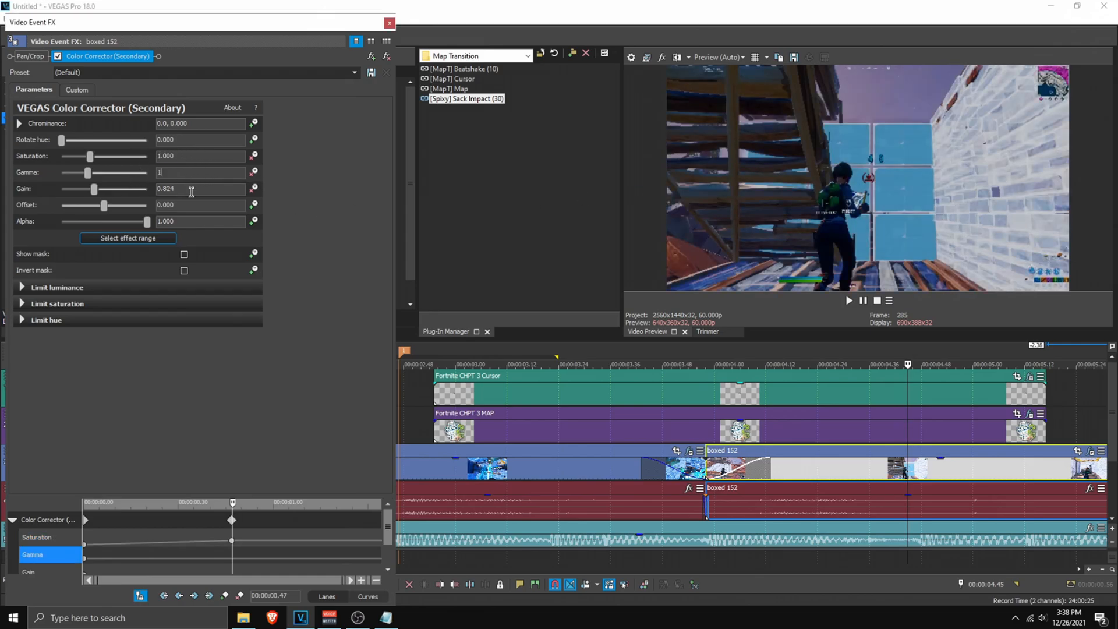
pyautogui.doubleClick(190, 191)
pyautogui.write('1')
# - Play back the transition from nice 145 into boxed 152 and close the clip's effects
pyautogui.click(751, 185)
pyautogui.moveTo(278, 495); pyautogui.dragTo(279, 461)
pyautogui.click(723, 473)
pyautogui.click(649, 467)
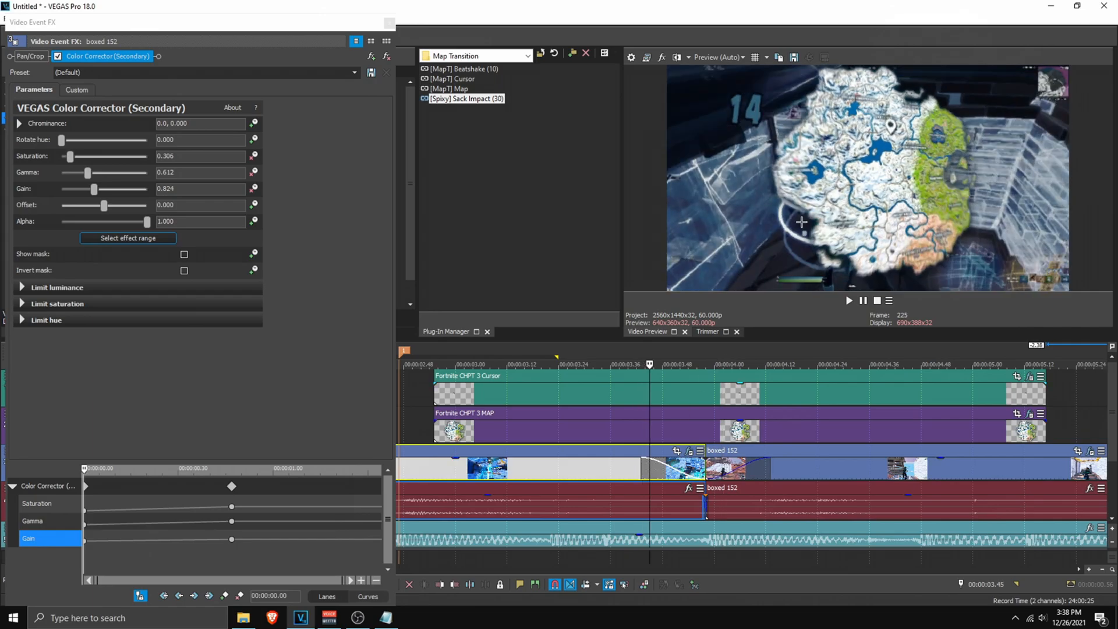
pyautogui.press('Right')
pyautogui.press('Right')
pyautogui.press('Right')
pyautogui.press('Right')
pyautogui.press('space')
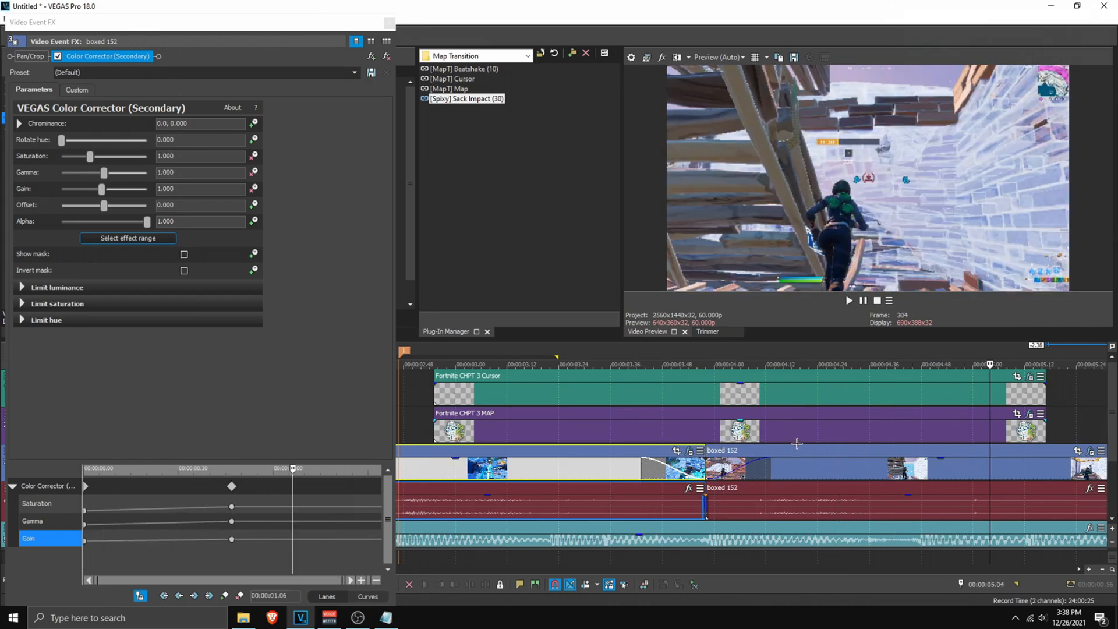
pyautogui.scroll(-4, 785, 464)
pyautogui.click(389, 23)
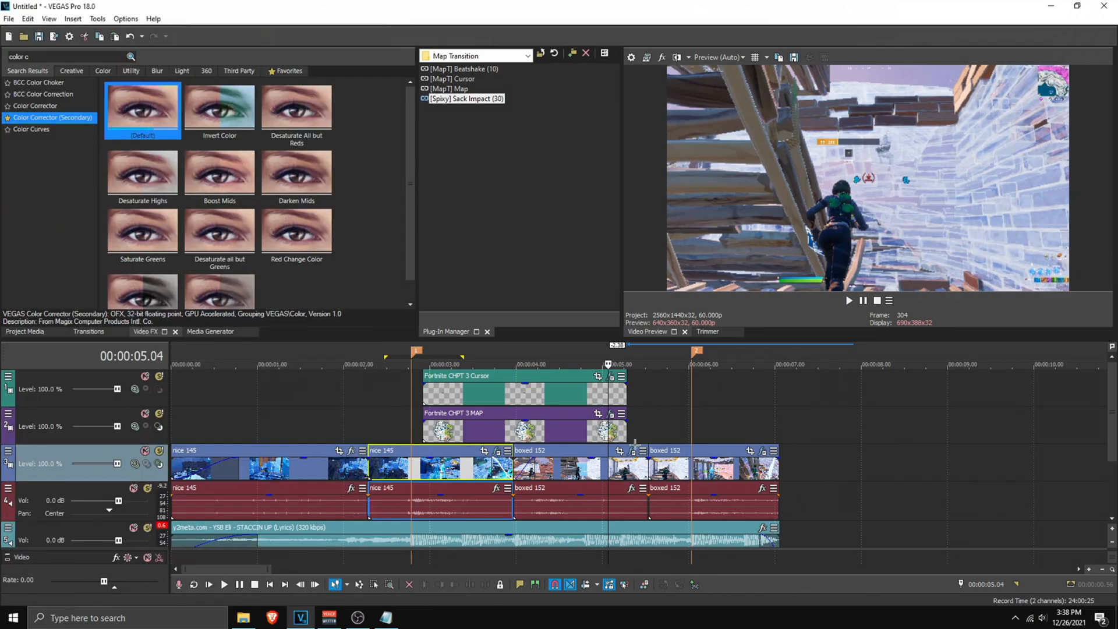
# - Show the project media and select the time range from 00:00:02.17 to 00:00:05.17, ending where the map clips end
pyautogui.hotkey('alt', '1')
pyautogui.moveTo(498, 353); pyautogui.dragTo(553, 359)
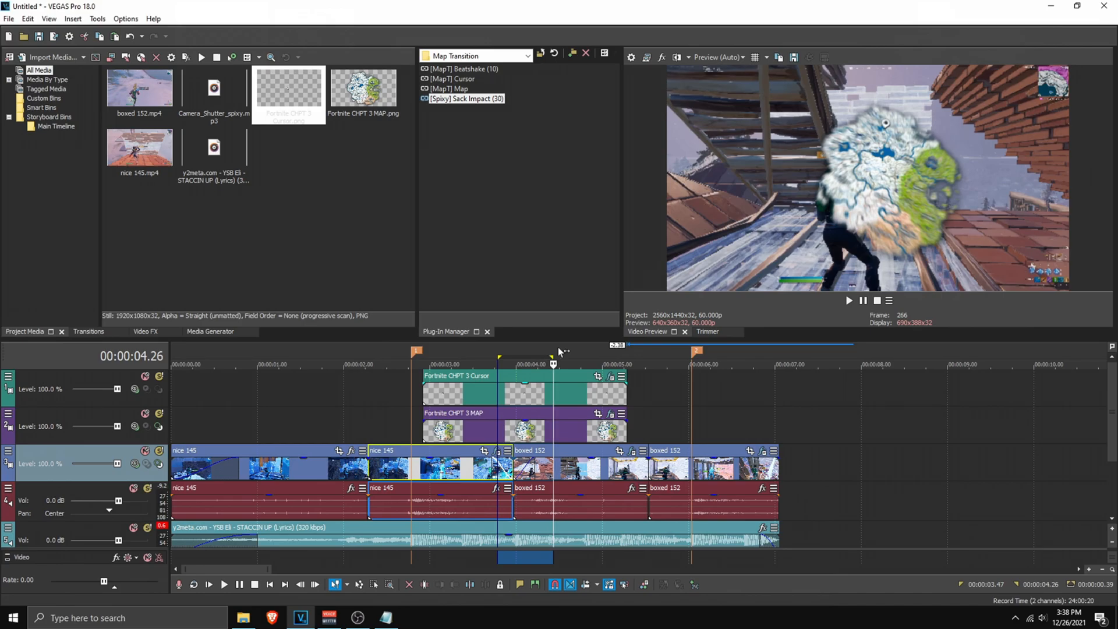
pyautogui.click(563, 360)
pyautogui.click(541, 359)
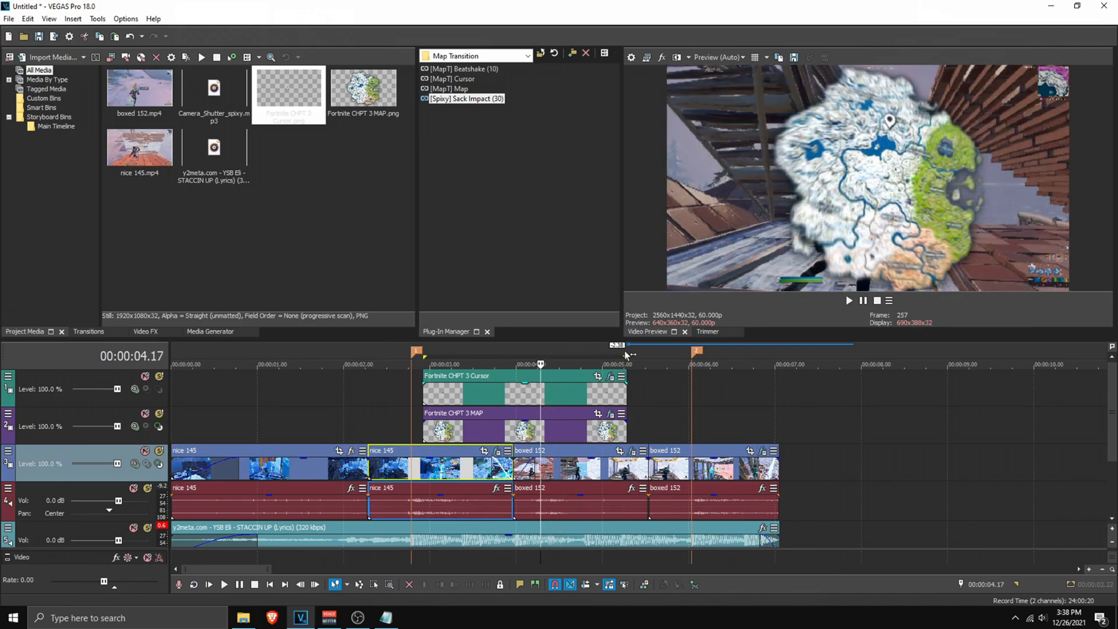
pyautogui.click(628, 357)
pyautogui.moveTo(627, 353); pyautogui.dragTo(368, 363)
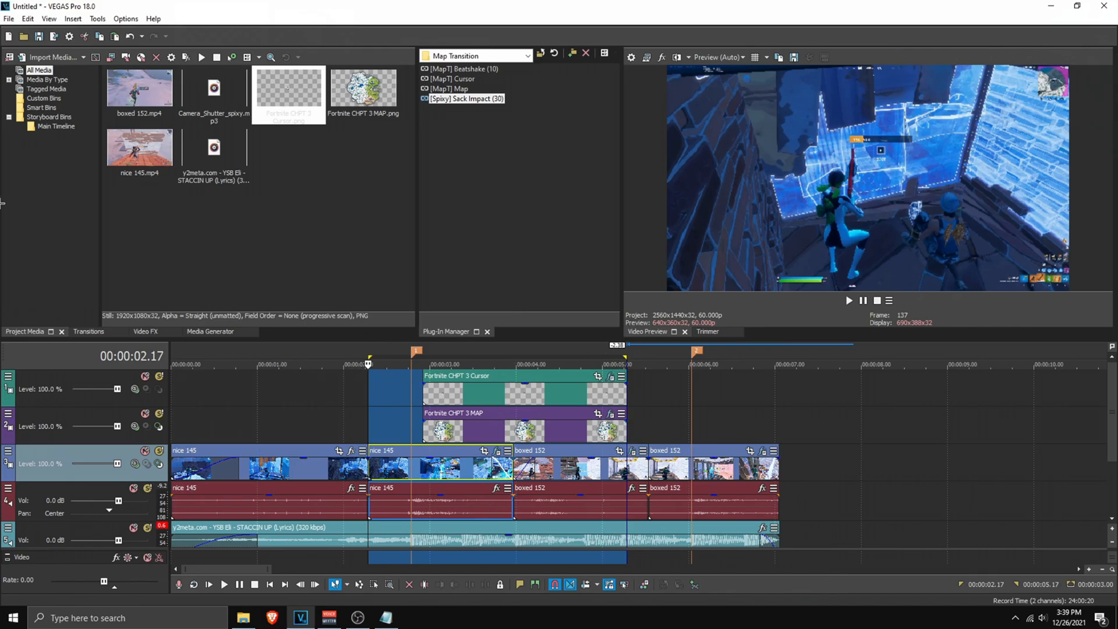
# - Open the render settings and review the custom settings of the MAGIX AVC/AAC MP4 template Regular 1440p (No Sound)
pyautogui.click(9, 19)
pyautogui.click(94, 118)
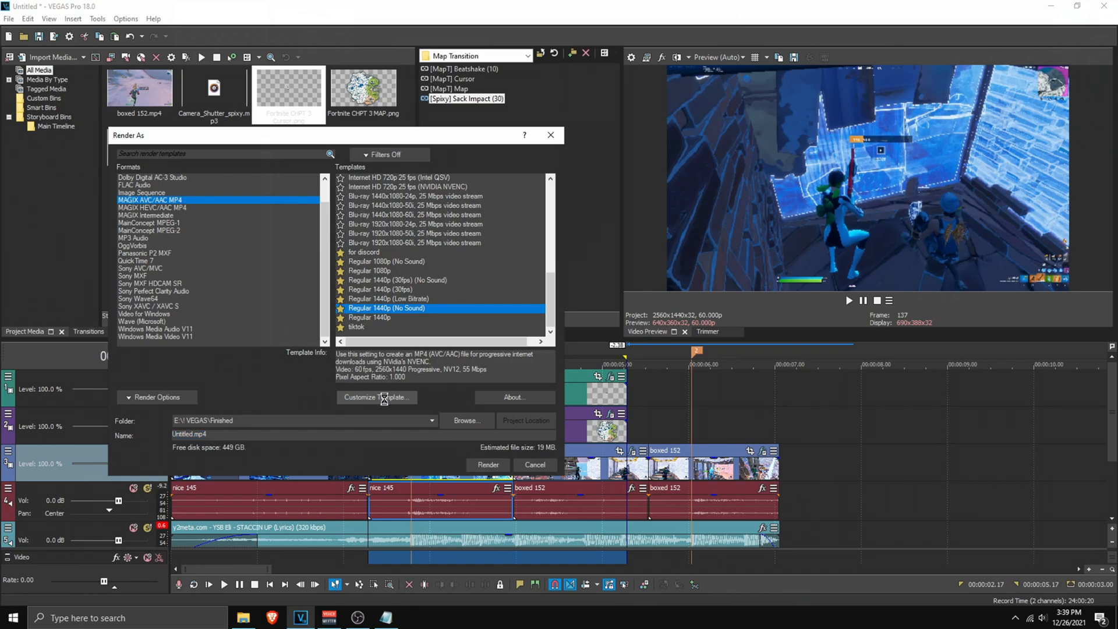
pyautogui.click(384, 397)
pyautogui.doubleClick(336, 228)
pyautogui.press('Tab')
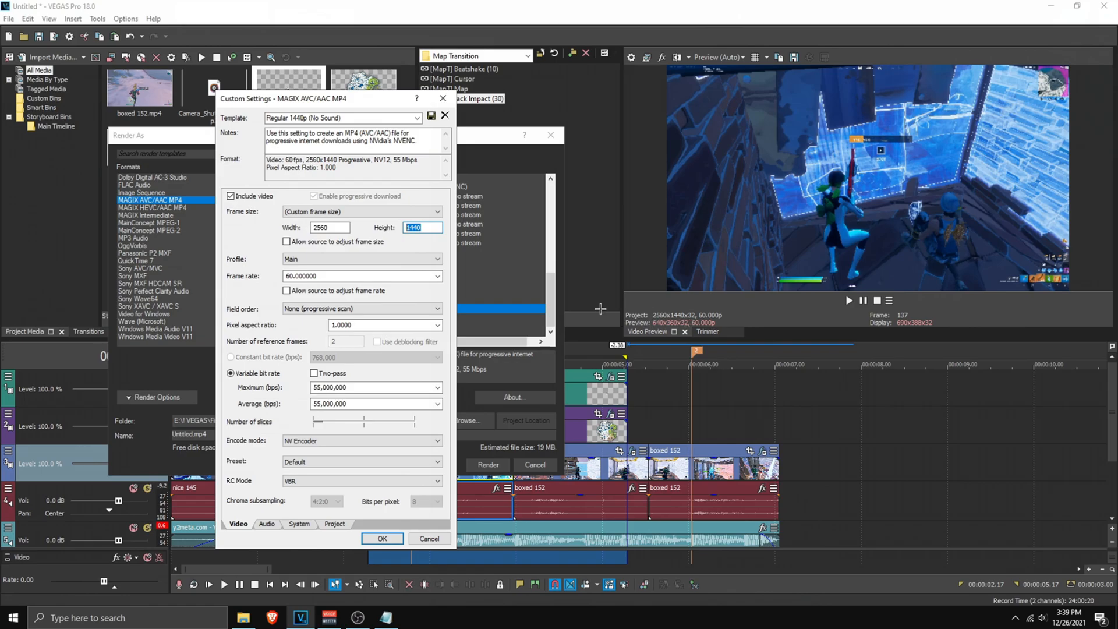
pyautogui.doubleClick(327, 229)
pyautogui.click(382, 538)
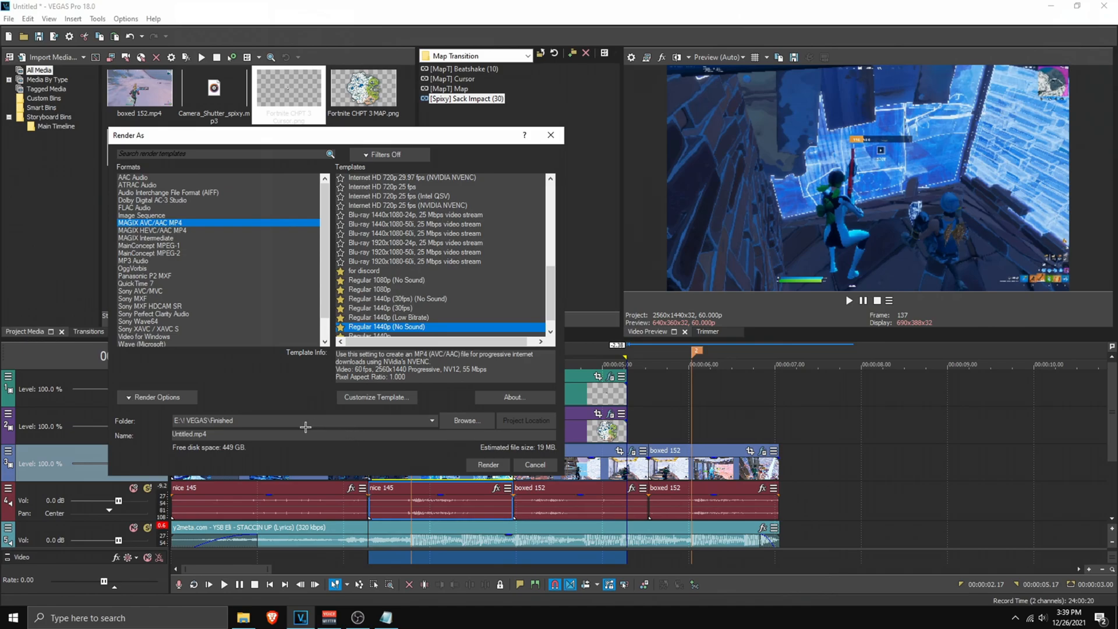
# - Choose the Finished Junk folder in E:\! VEGAS as the render destination
pyautogui.click(258, 425)
pyautogui.write('wufnwiufnwfwfww')
pyautogui.click(432, 421)
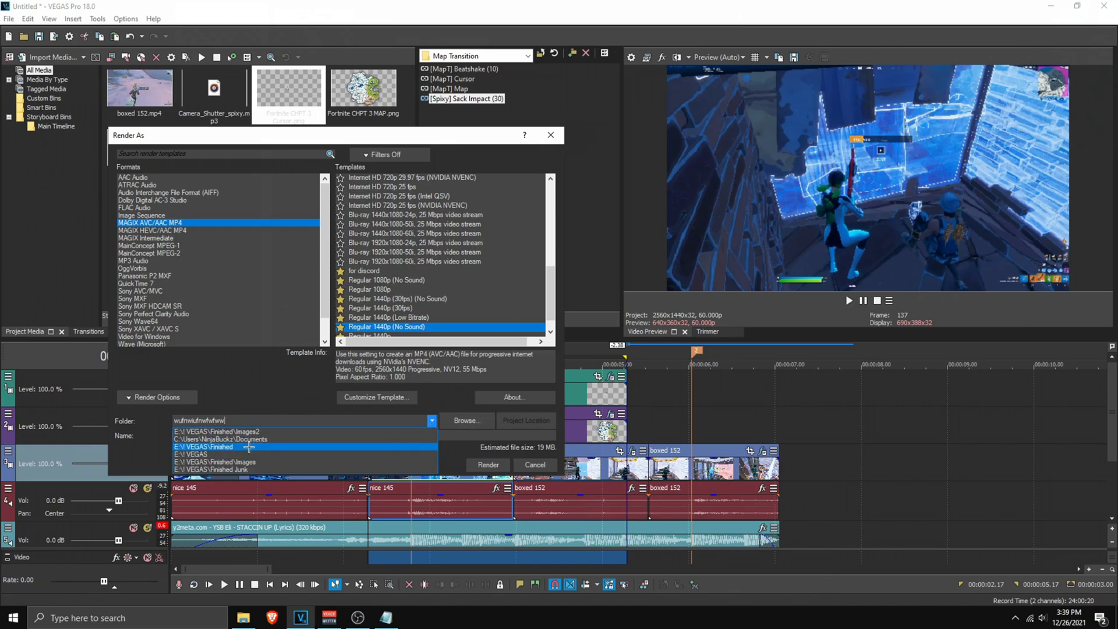
pyautogui.click(242, 469)
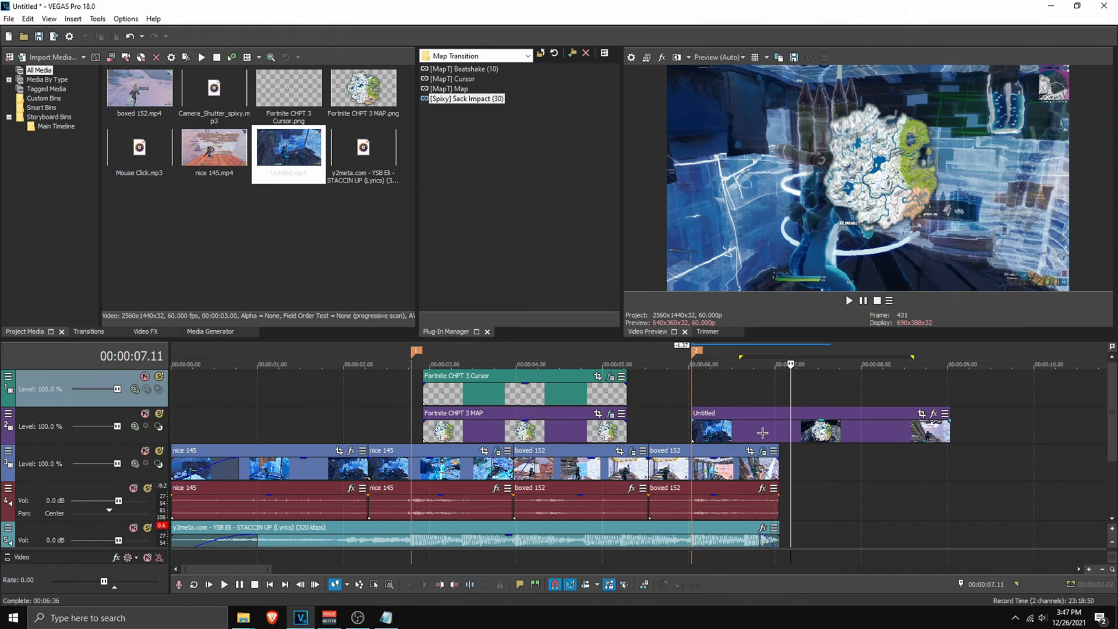
# - Insert a video track above the Cursor track and place the rendered Untitled clip on it at 00:00:02.17
pyautogui.rightClick(109, 376)
pyautogui.click(128, 401)
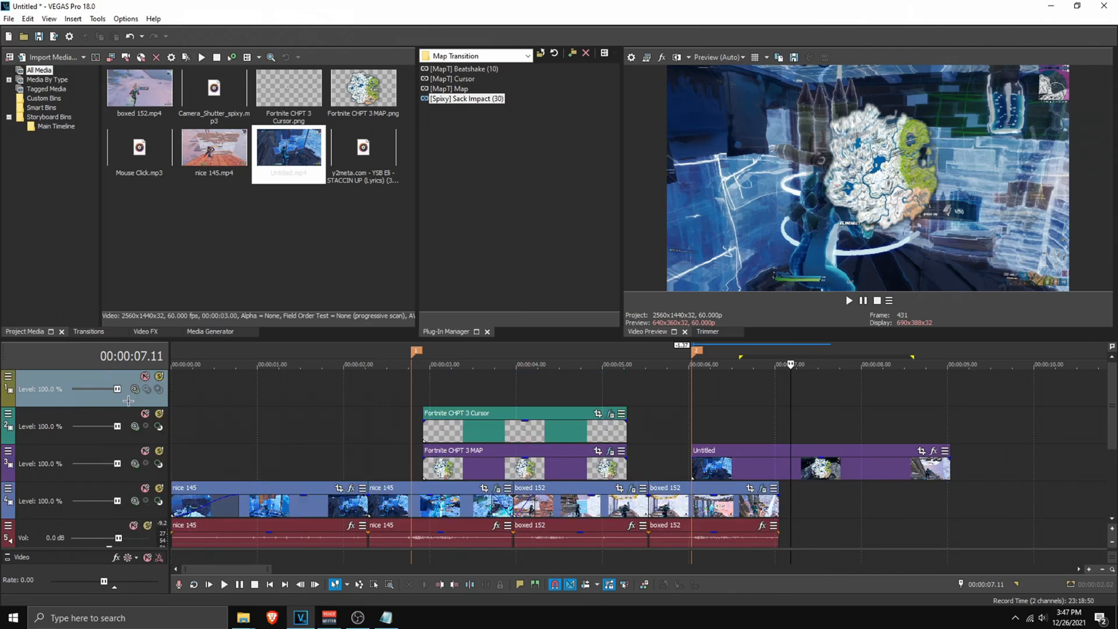
pyautogui.moveTo(719, 471); pyautogui.dragTo(394, 392)
# - Examine the rendered Untitled clip around the cut between nice 145 and boxed 152
pyautogui.click(507, 396)
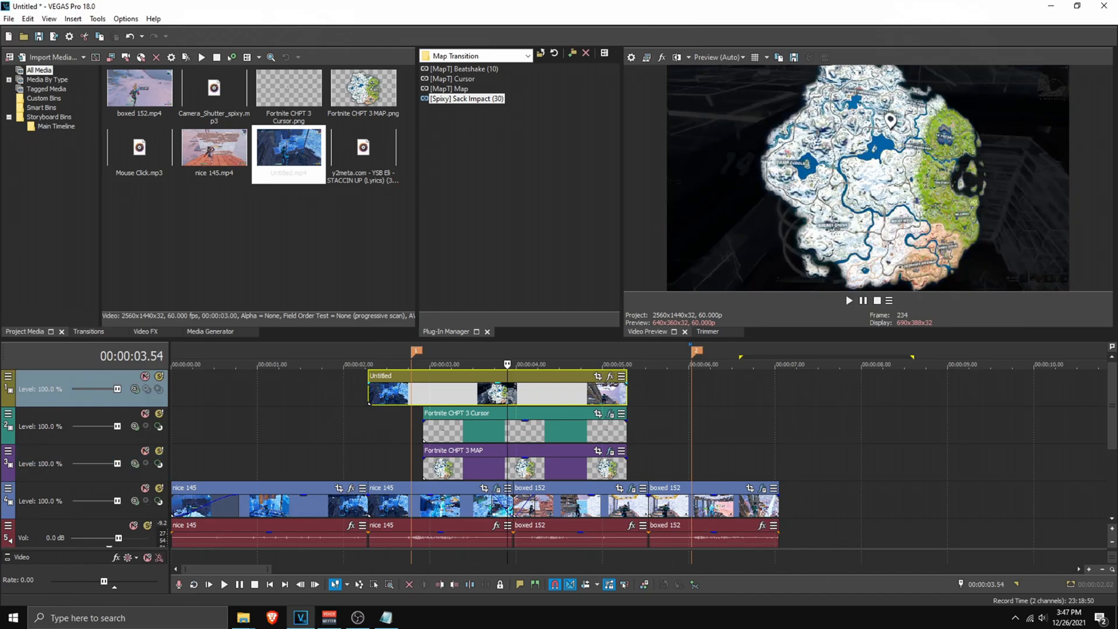
pyautogui.moveTo(487, 352); pyautogui.dragTo(557, 357)
pyautogui.click(545, 373)
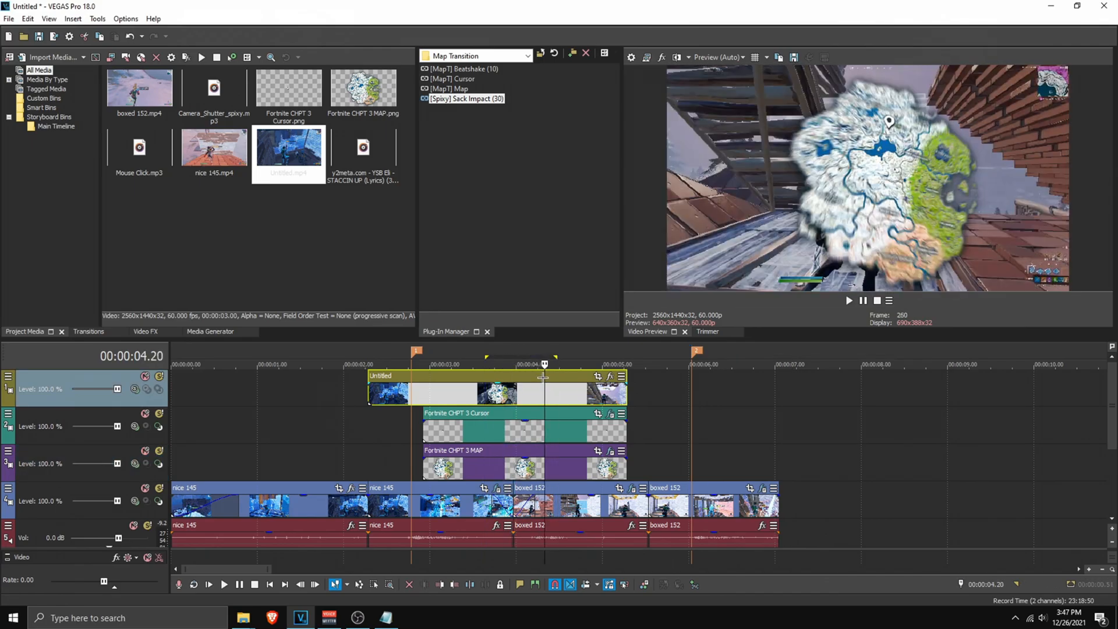
pyautogui.click(516, 390)
pyautogui.scroll(-3, 1114, 426)
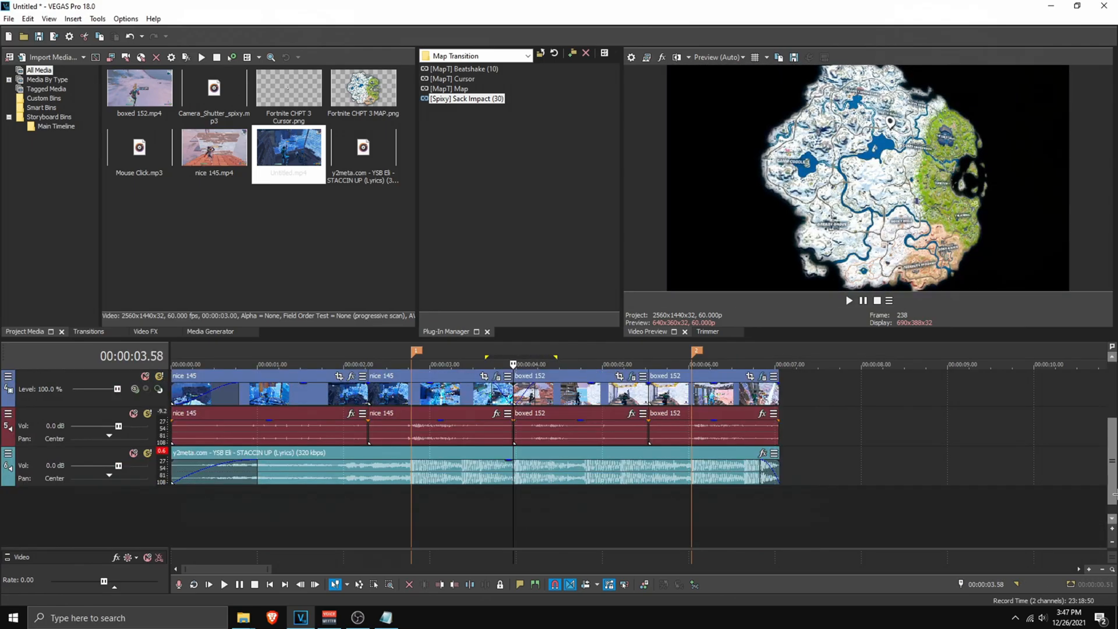
pyautogui.scroll(3, 1113, 414)
pyautogui.scroll(5, 659, 442)
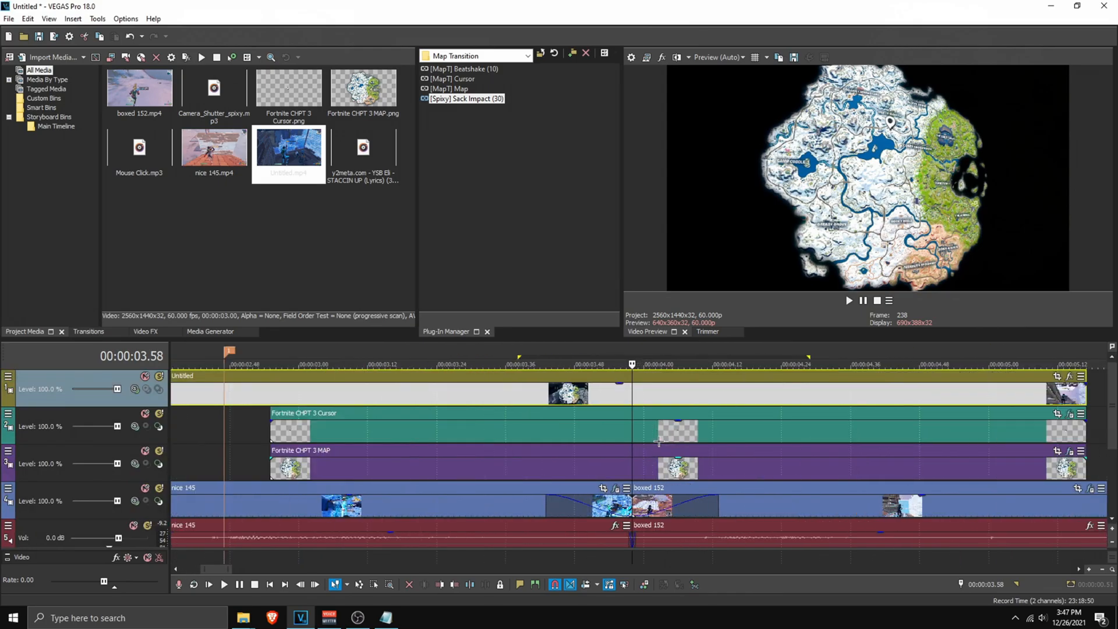
pyautogui.click(605, 389)
pyautogui.click(632, 392)
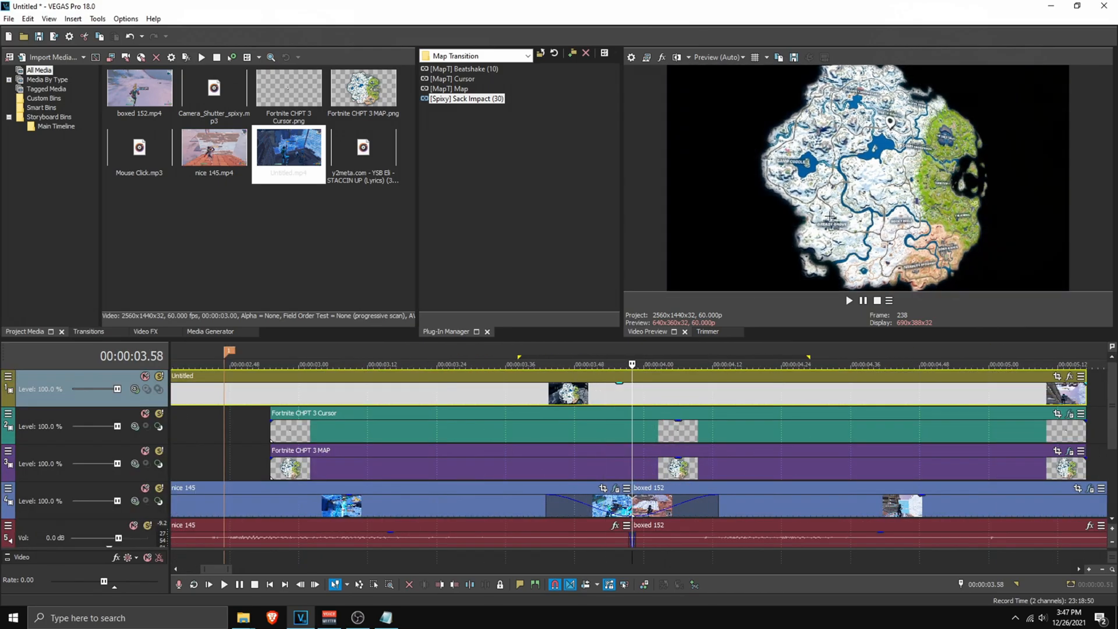
# - Check the frames around the cut from nice 145 to boxed 152 and place a marker at 00:00:03.58
pyautogui.press('Left')
pyautogui.press('Left')
pyautogui.press('Left')
pyautogui.press('Right')
pyautogui.press('Right')
pyautogui.press('Right')
pyautogui.press('Right')
pyautogui.press('Right')
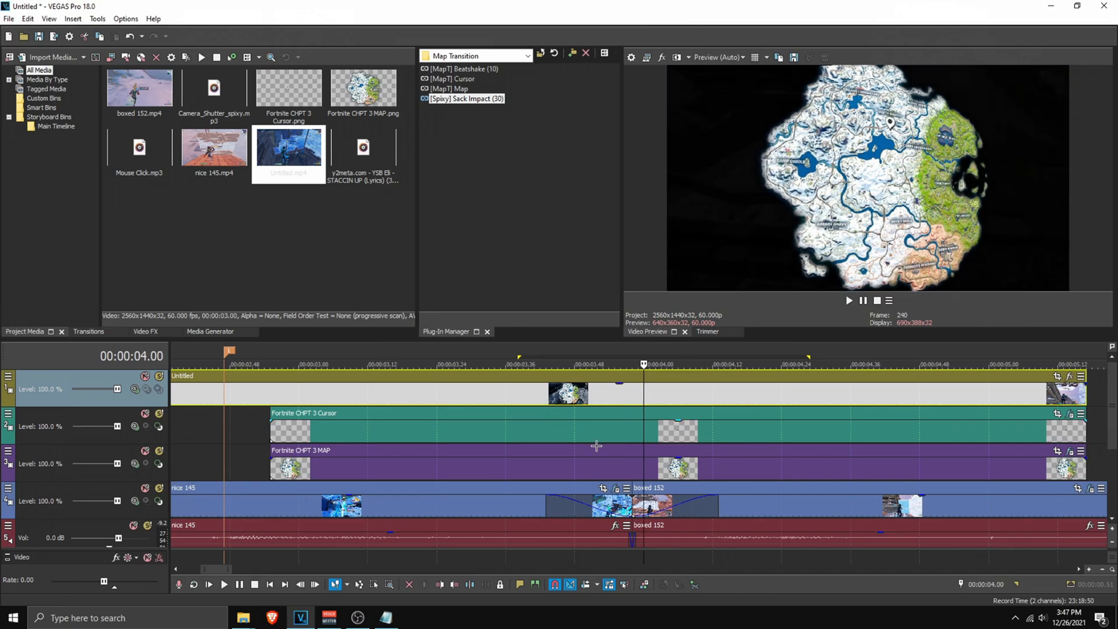
pyautogui.press('Left')
pyautogui.click(632, 404)
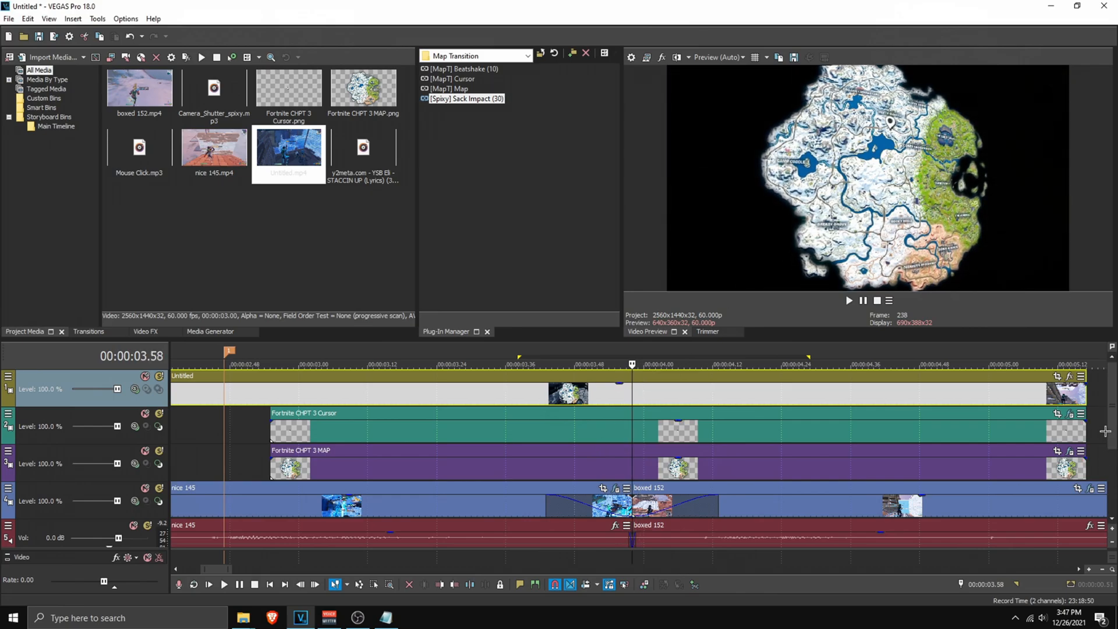
pyautogui.scroll(-1, 1112, 443)
pyautogui.scroll(1, 1113, 443)
pyautogui.press('m')
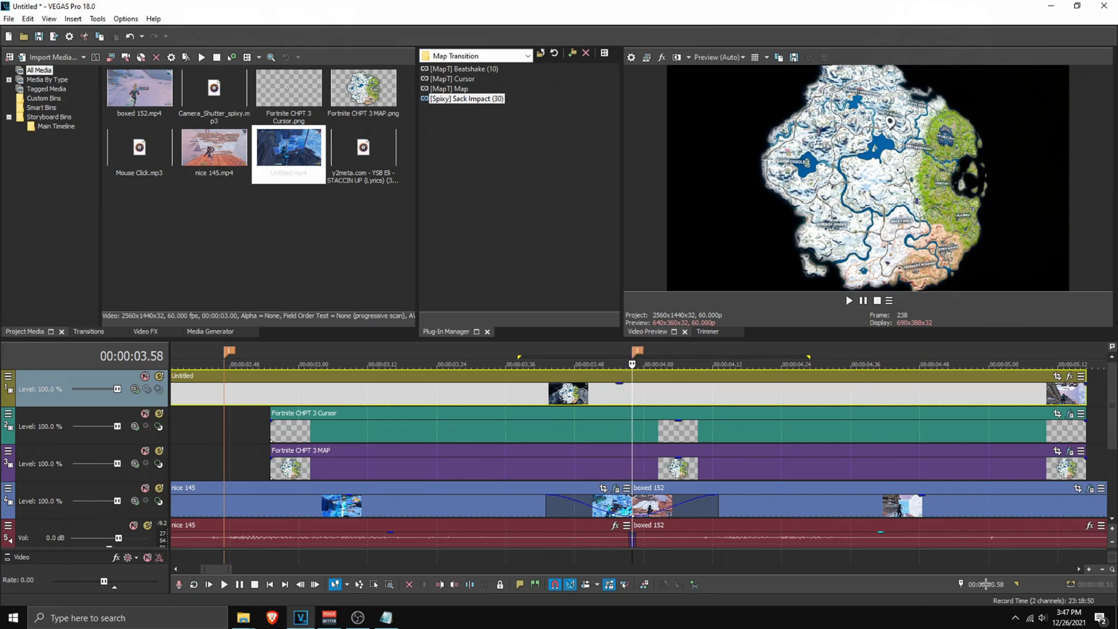
# - Split the Untitled clip at 00:00:03.48, ten frames before the new marker
pyautogui.hotkey('ctrl', 'g')
pyautogui.write('-10')
pyautogui.press('Return')
pyautogui.press('s')
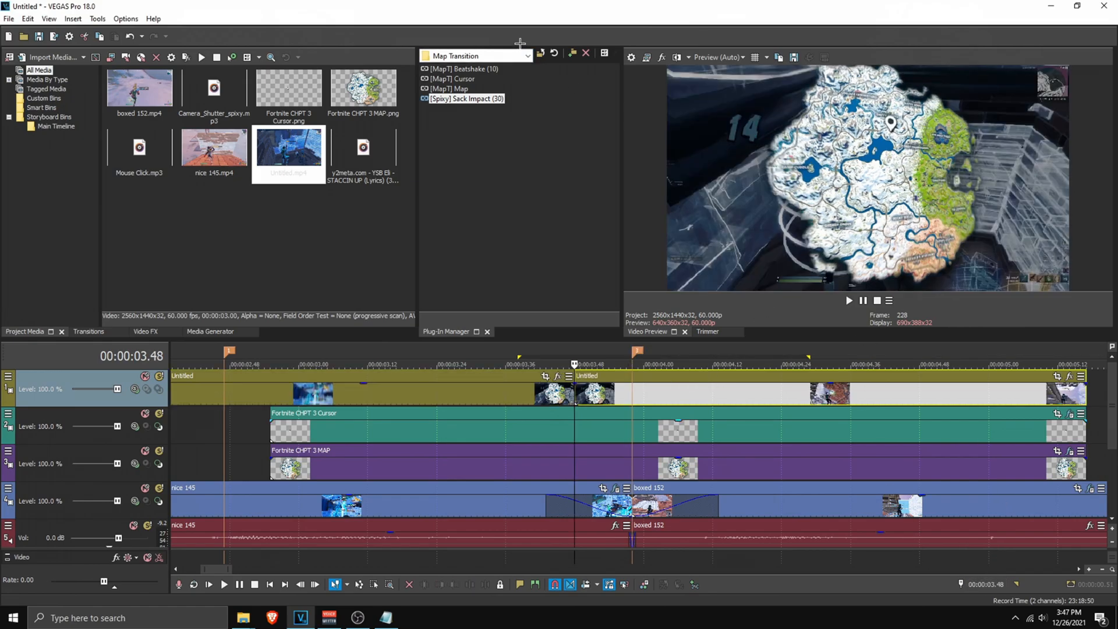
# - Apply the [MapT] Beatshake (10) preset to the second Untitled part and select the range 00:00:03.50 to 00:00:04.41
pyautogui.moveTo(478, 69); pyautogui.dragTo(649, 389)
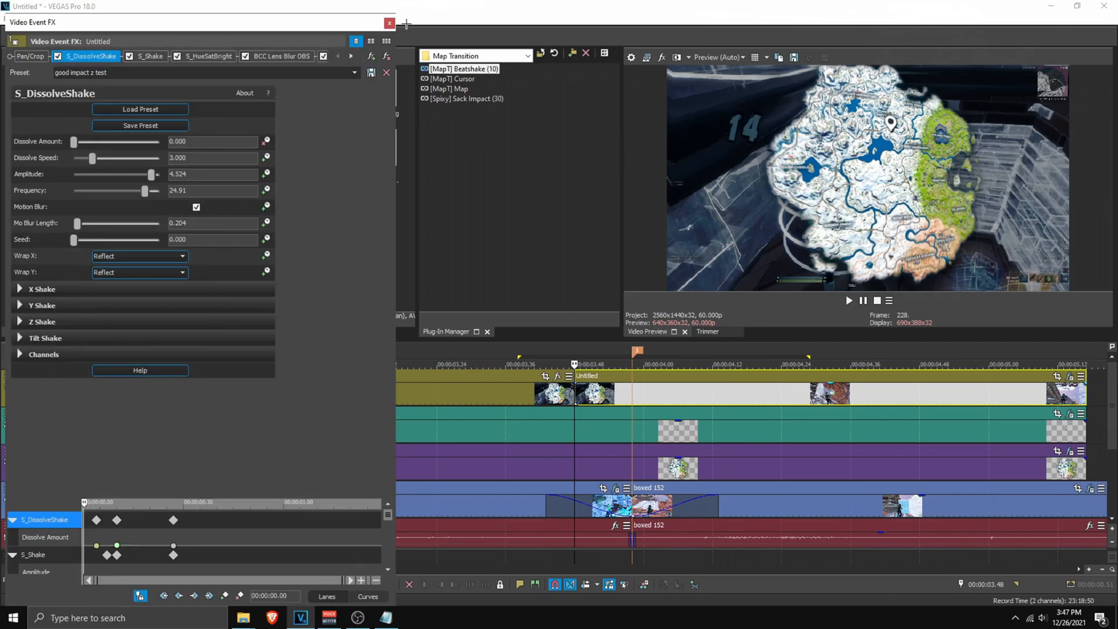
pyautogui.click(386, 23)
pyautogui.click(589, 353)
pyautogui.moveTo(592, 350); pyautogui.dragTo(879, 364)
# - Add Mouse Click.mp3 on a new audio track below the music, around the marker at 00:00:03.58
pyautogui.scroll(-3, 1114, 404)
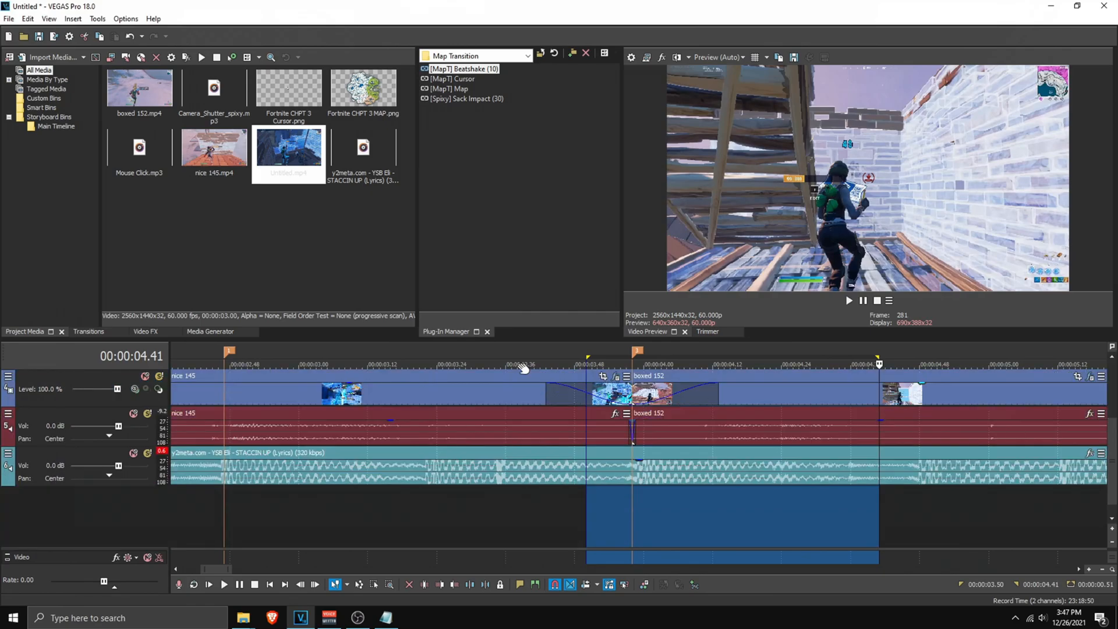
pyautogui.click(632, 505)
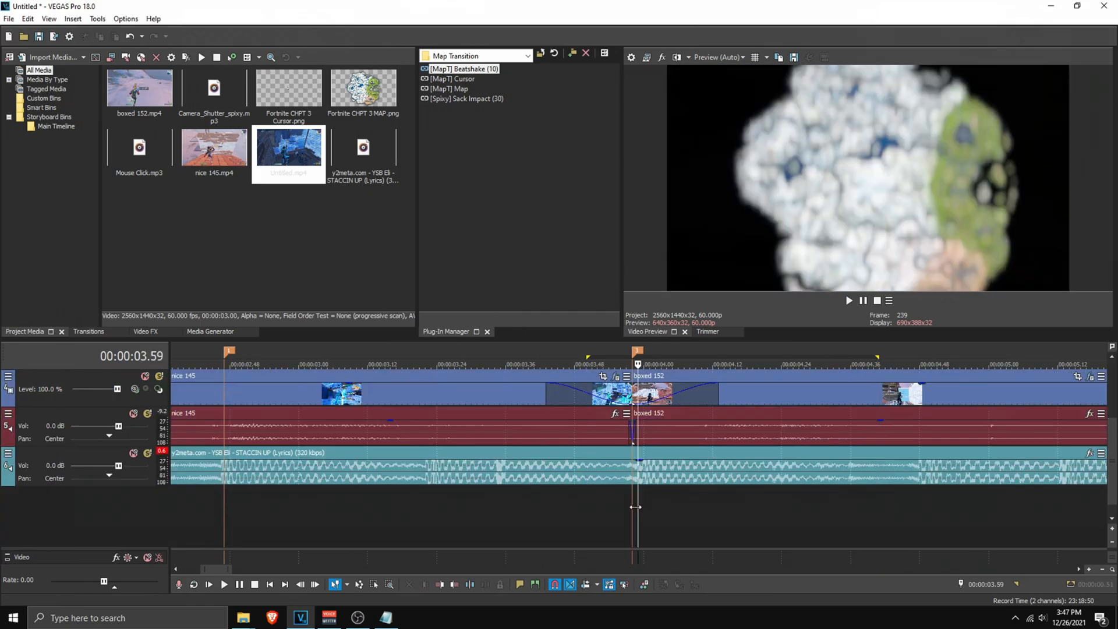
pyautogui.click(246, 241)
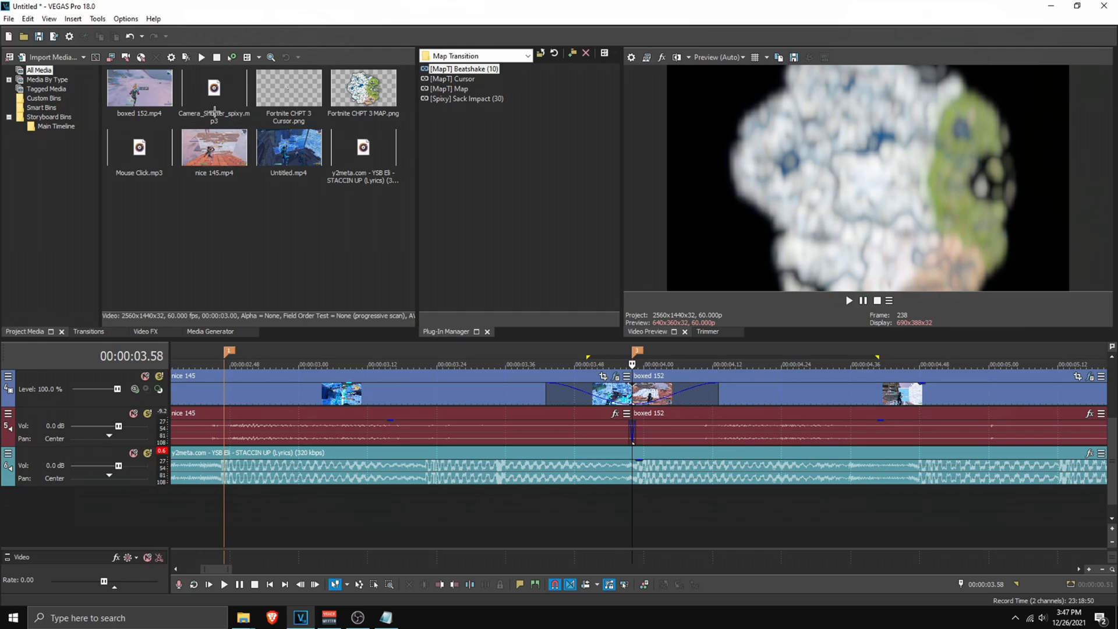
pyautogui.moveTo(131, 167); pyautogui.dragTo(593, 511)
pyautogui.moveTo(664, 517); pyautogui.dragTo(353, 501)
pyautogui.scroll(-2, 353, 501)
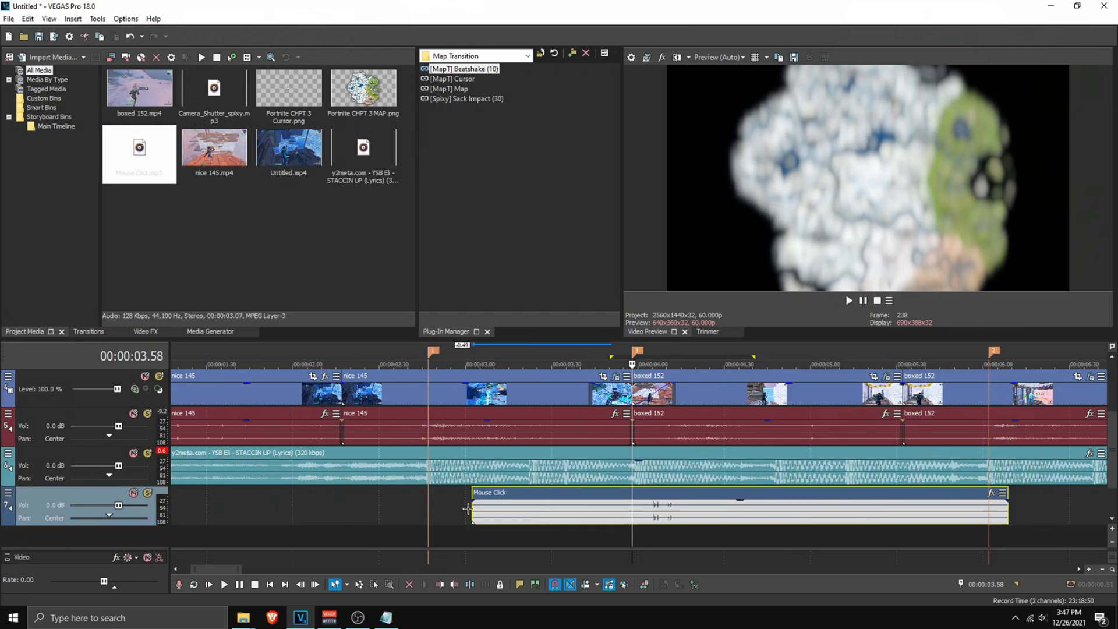
# - Trim both ends of the Mouse Click audio and align its first click with the marker at 00:00:03.58
pyautogui.moveTo(472, 507); pyautogui.dragTo(624, 507)
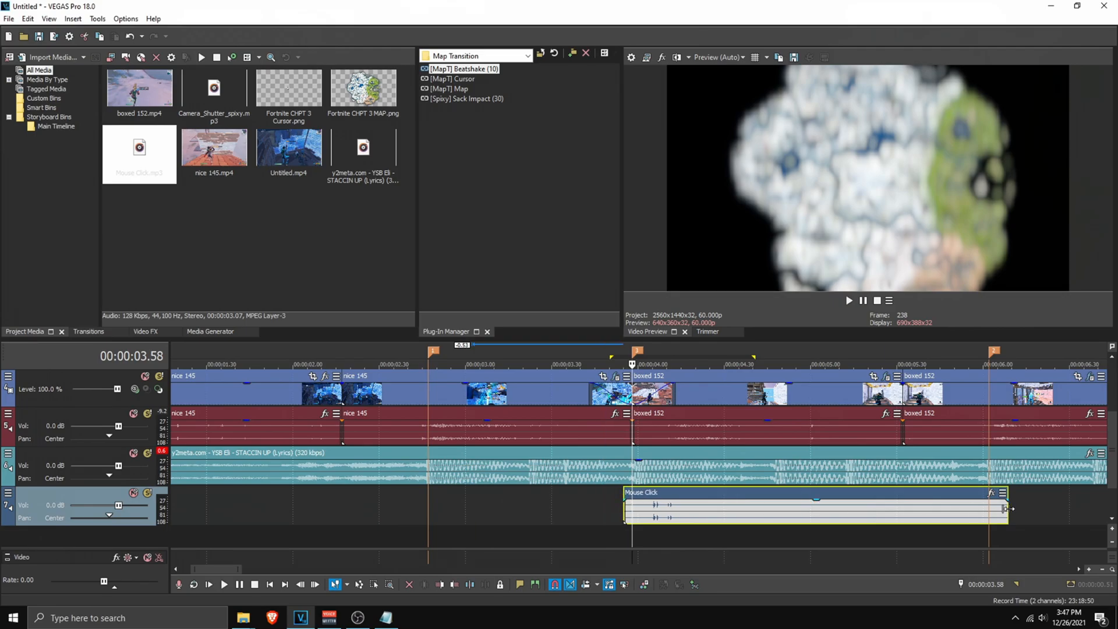
pyautogui.moveTo(1009, 511); pyautogui.dragTo(700, 514)
pyautogui.moveTo(672, 516); pyautogui.dragTo(652, 517)
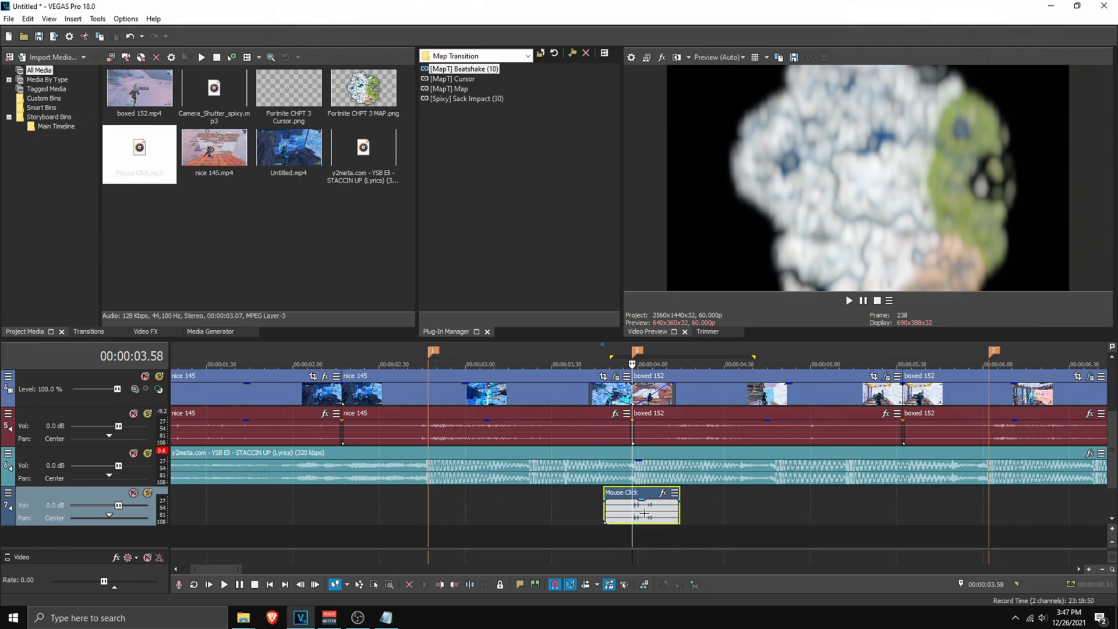
# - Play back the shake and mouse click from just before the marker at 00:00:03.58
pyautogui.click(601, 508)
pyautogui.click(849, 301)
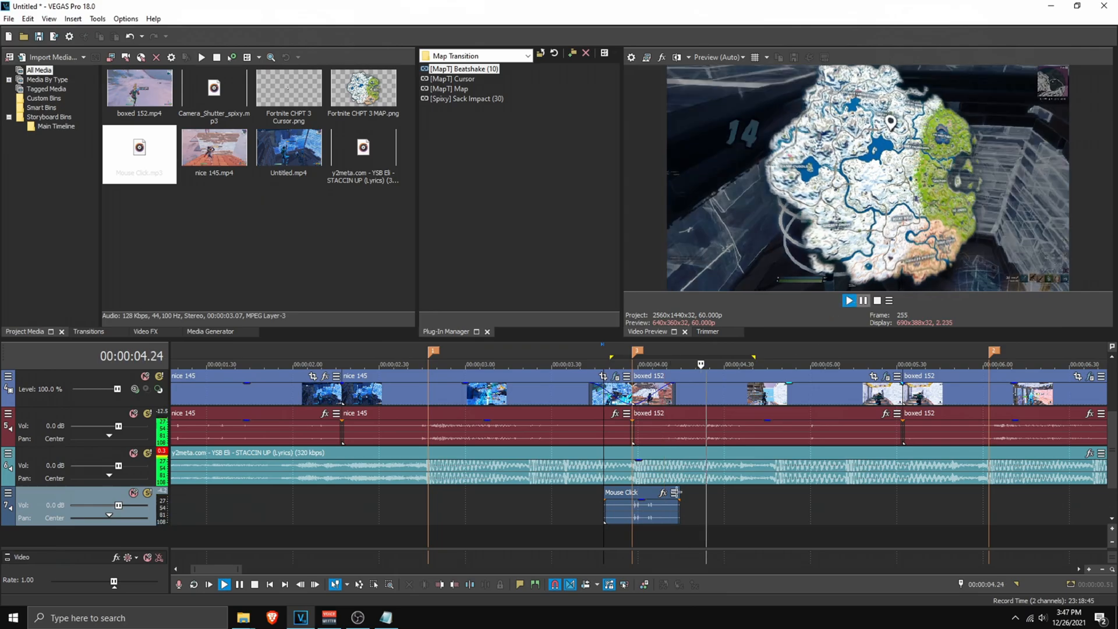
pyautogui.click(668, 522)
# - Time-compress the Mouse Click audio by shortening its end so that it plays slightly faster
pyautogui.scroll(2, 668, 523)
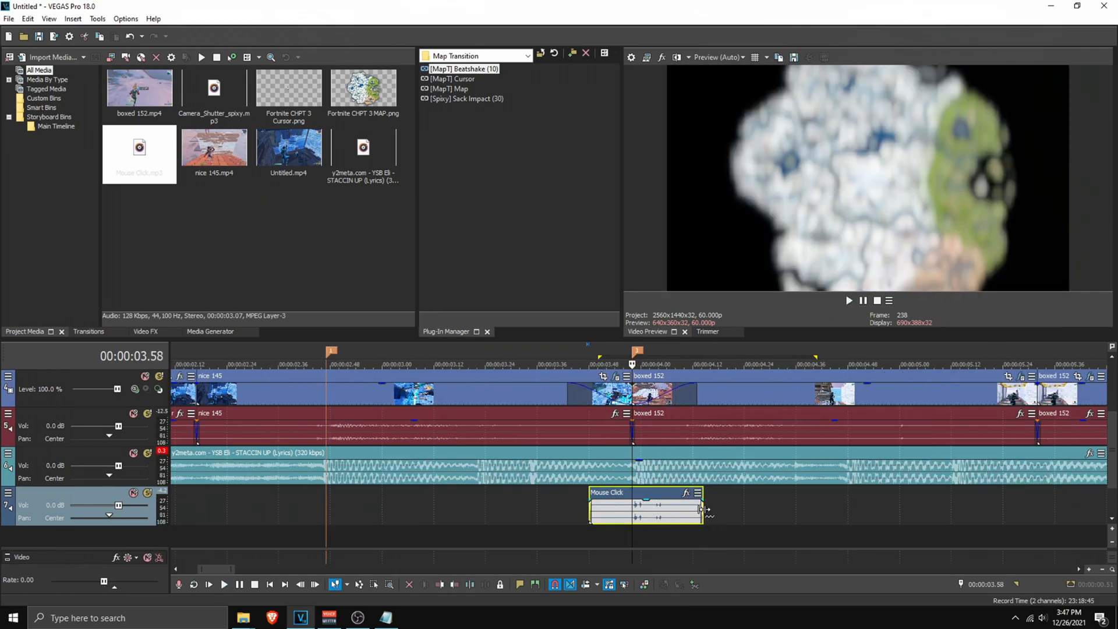
pyautogui.moveTo(703, 510); pyautogui.dragTo(670, 511)
pyautogui.doubleClick(574, 514)
# - Play back the transition from 00:00:03.01 and select the time range 00:00:03.52 to 00:00:04.44
pyautogui.click(387, 506)
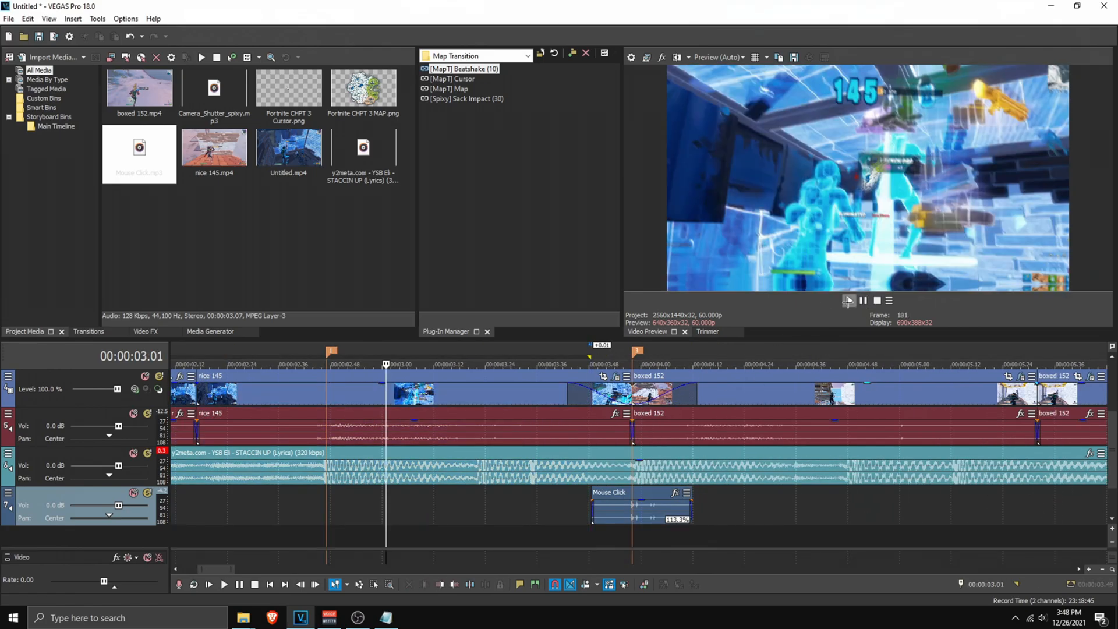
pyautogui.click(849, 300)
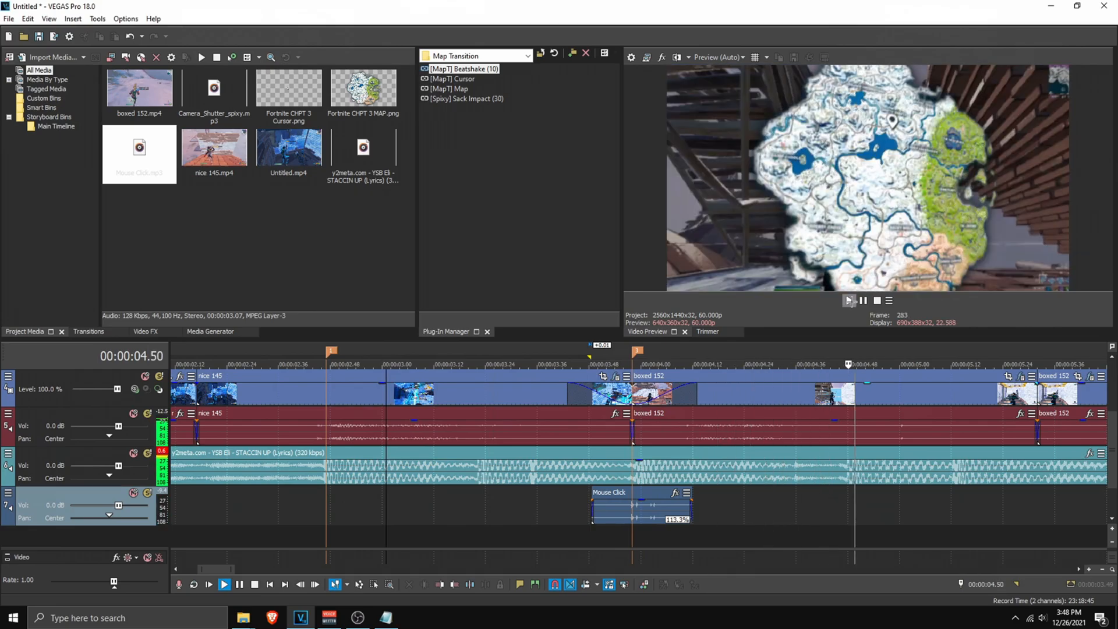
pyautogui.click(863, 301)
pyautogui.scroll(-4, 631, 474)
pyautogui.moveTo(421, 537)
pyautogui.mouseDown()
pyautogui.moveTo(502, 534)
pyautogui.moveTo(475, 534)
pyautogui.mouseUp()
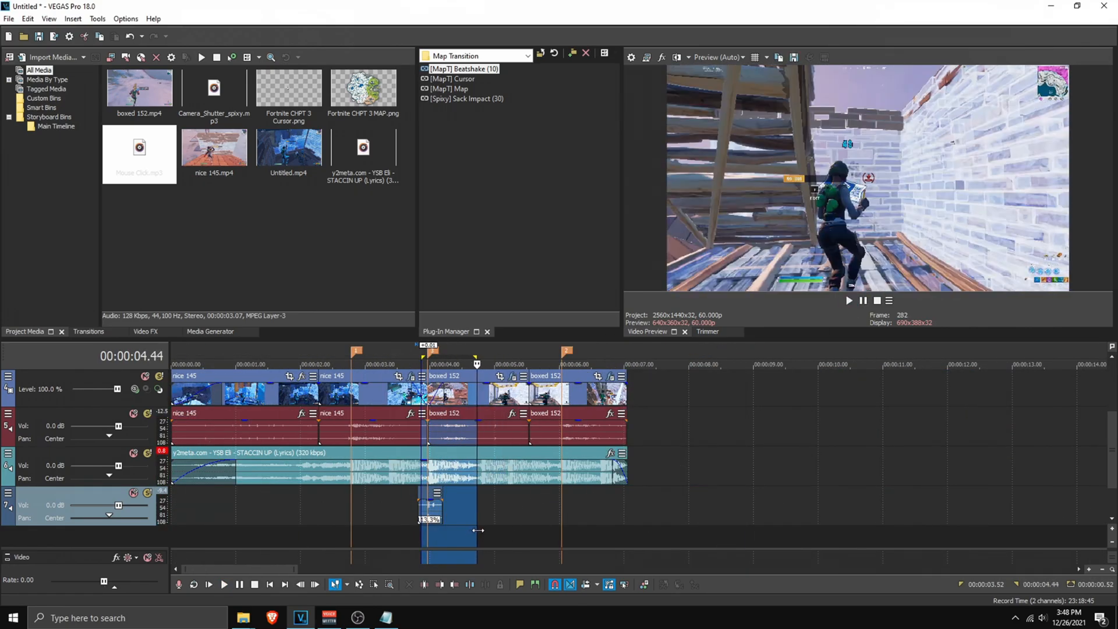